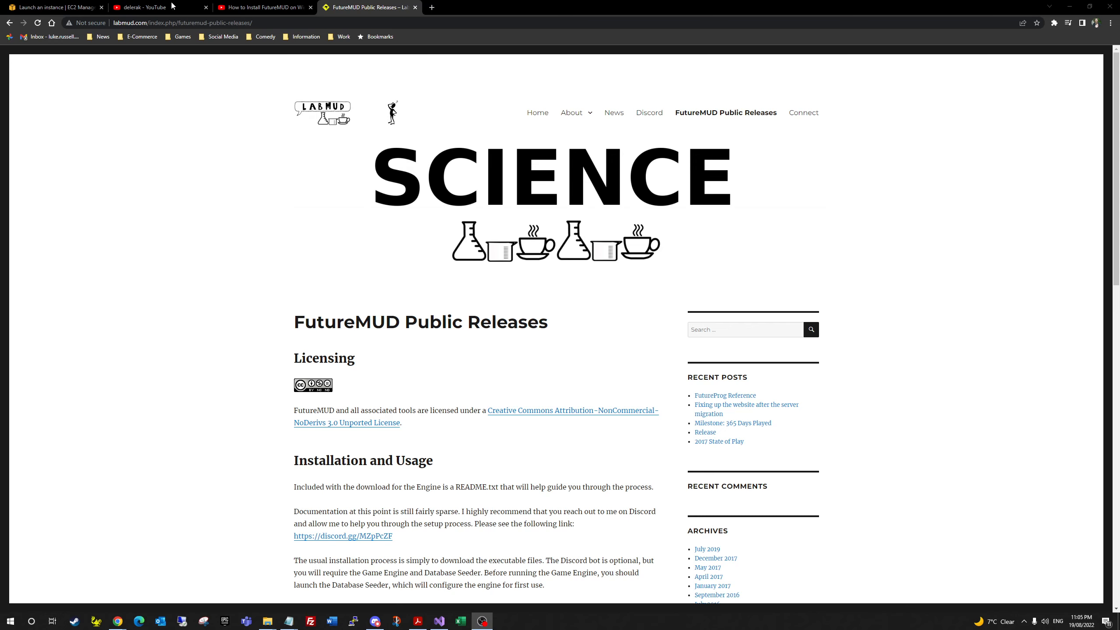
Step: Switch Chrome from the FutureMUD Public Releases page to the delerak YouTube tab
left_click(145, 7)
Step: View the How to Install FutureMUD on Windows video from the top, then return to the EC2 launch page
left_click(258, 7)
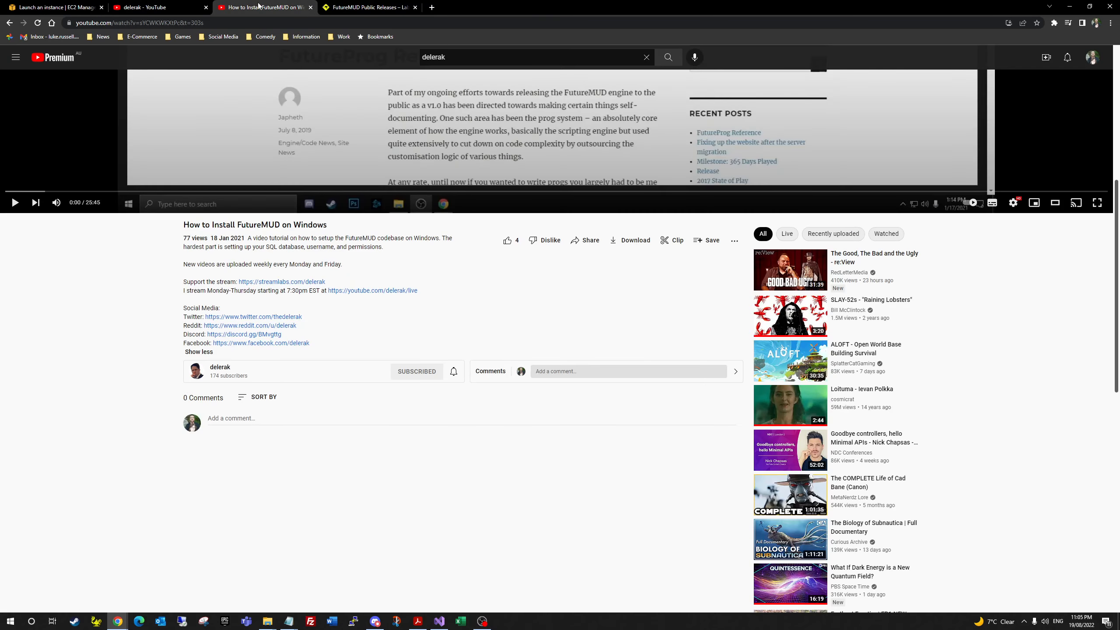
scroll(497, 247, "up", 8)
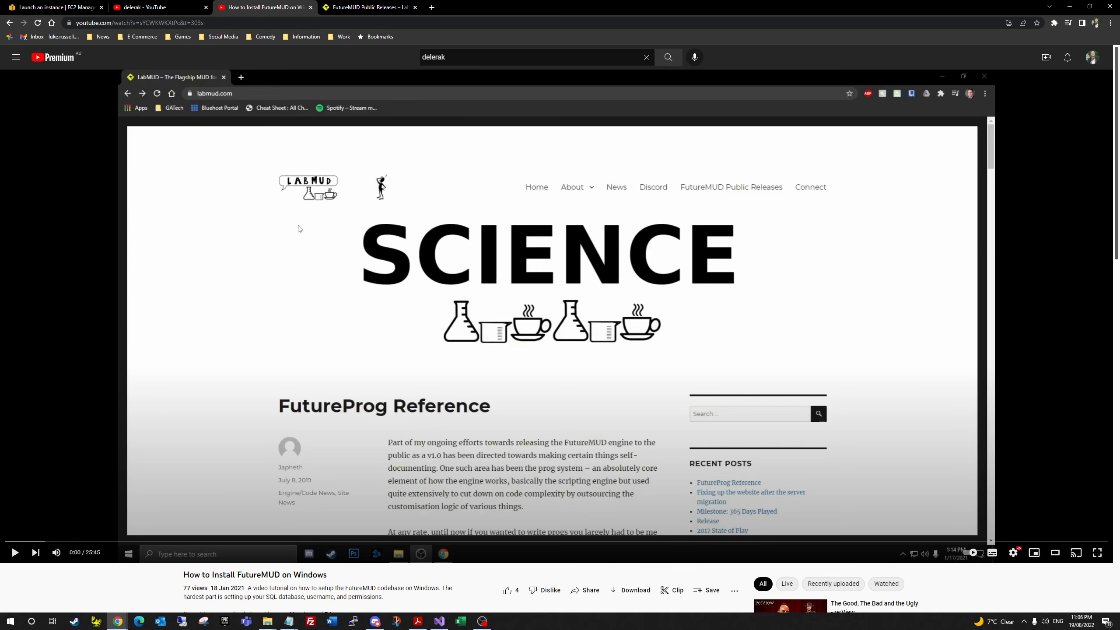
left_click(67, 4)
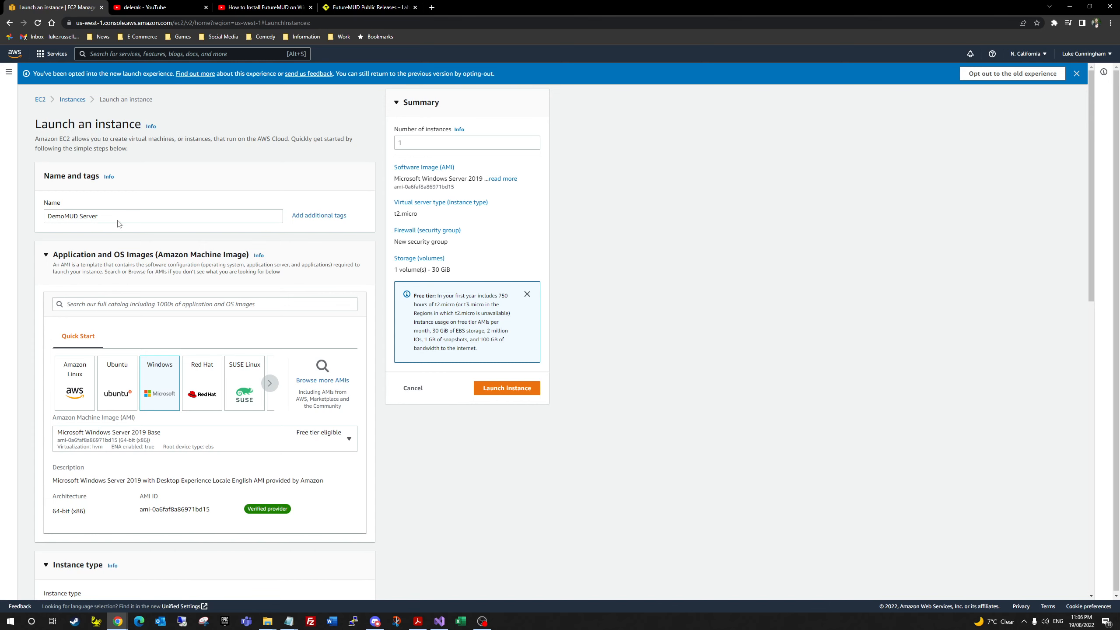
Step: Review the DemoMUD Server settings (Windows Server 2019, t2.micro, RDP allowed) and launch the instance
scroll(166, 399, "down", 2)
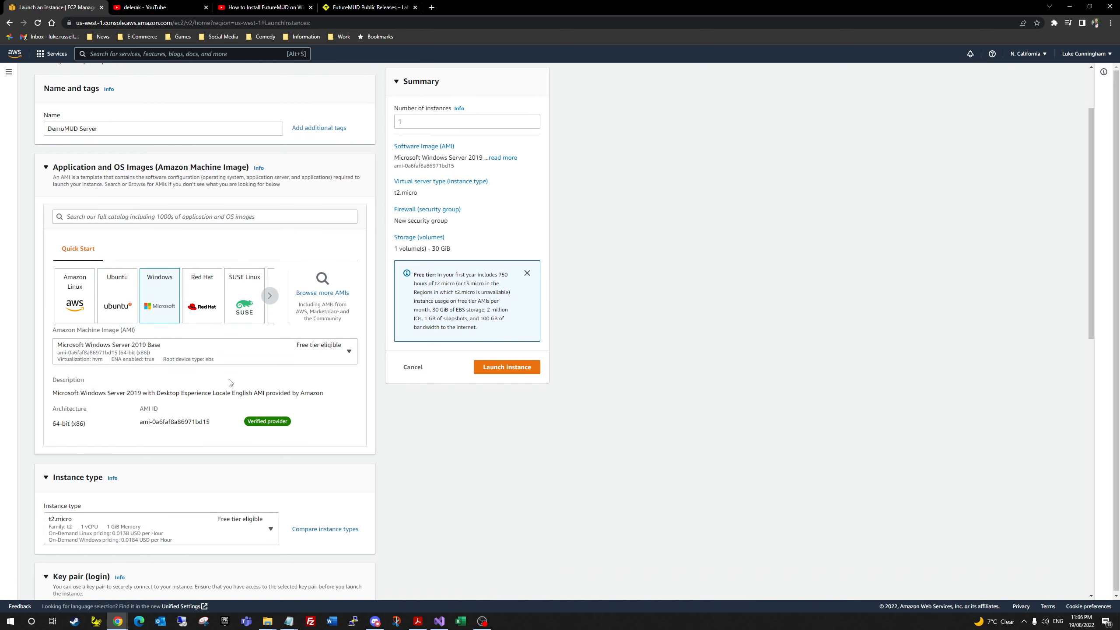
scroll(229, 382, "down", 7)
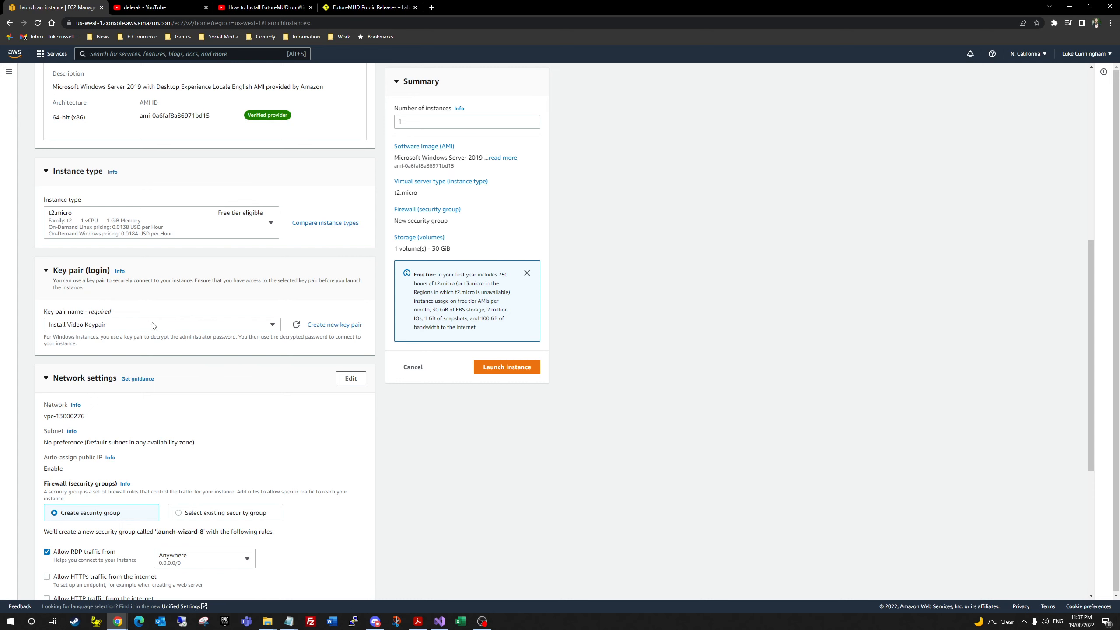
scroll(340, 455, "down", 6)
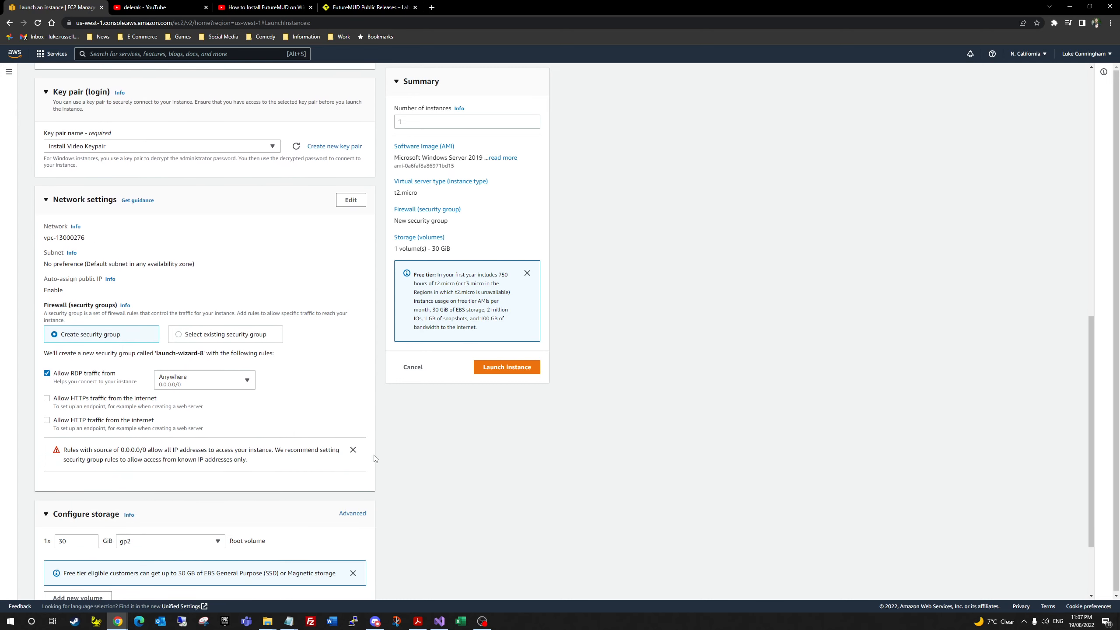
scroll(300, 472, "up", 8)
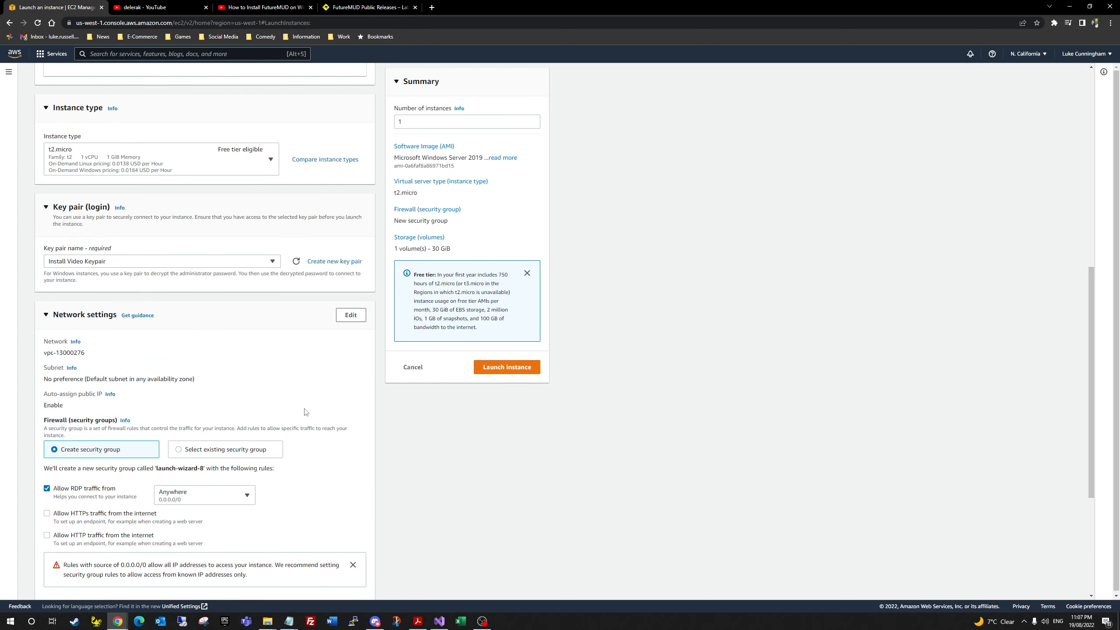
scroll(296, 434, "up", 6)
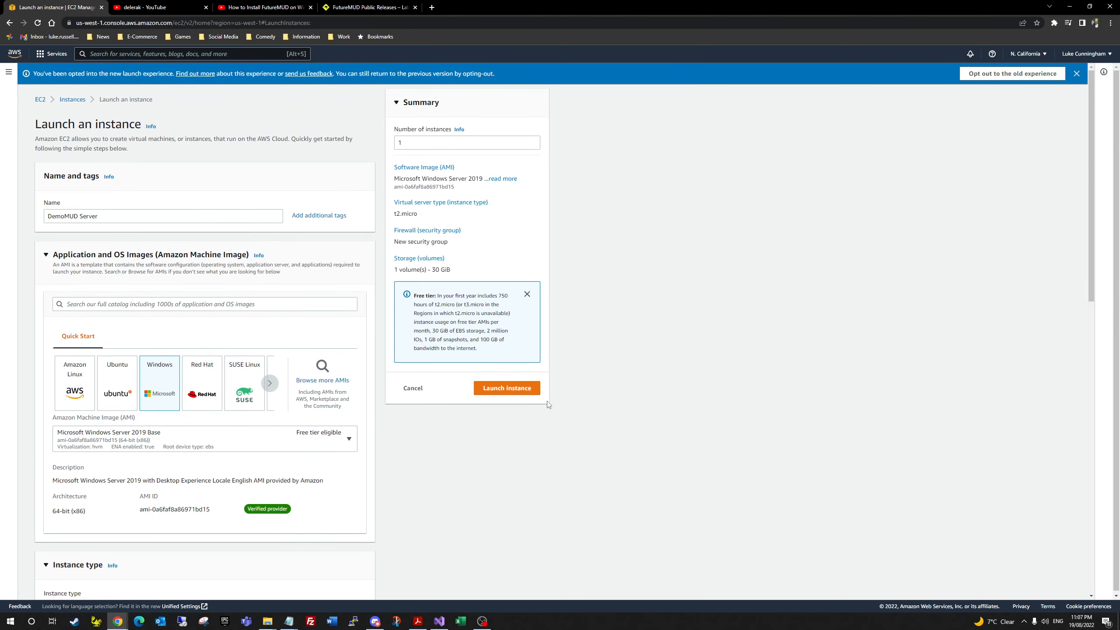
left_click(508, 392)
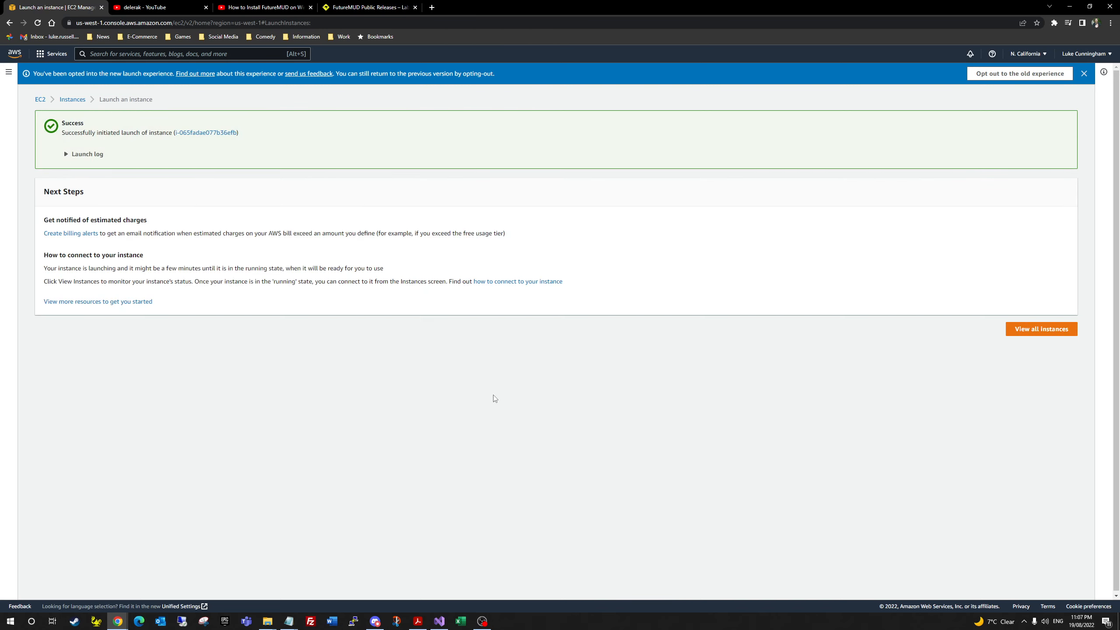
Step: Open the EC2 Instances list and wait for DemoMUD Server to show Running
left_click(75, 101)
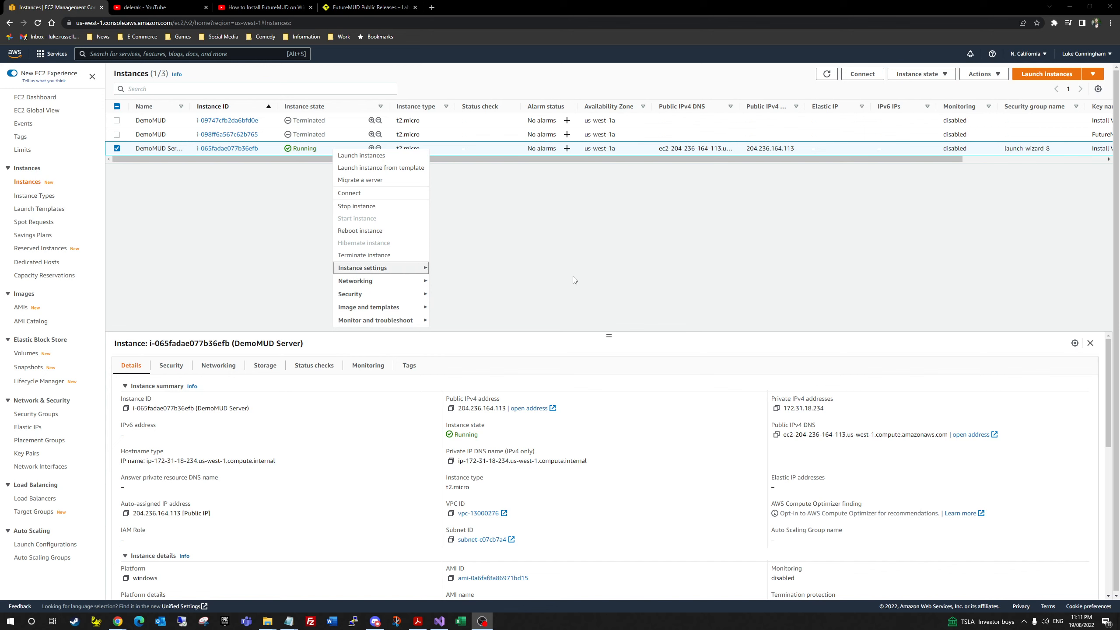
Step: Open the Get Windows password form for the DemoMUD Server instance
mouse_move(375, 296)
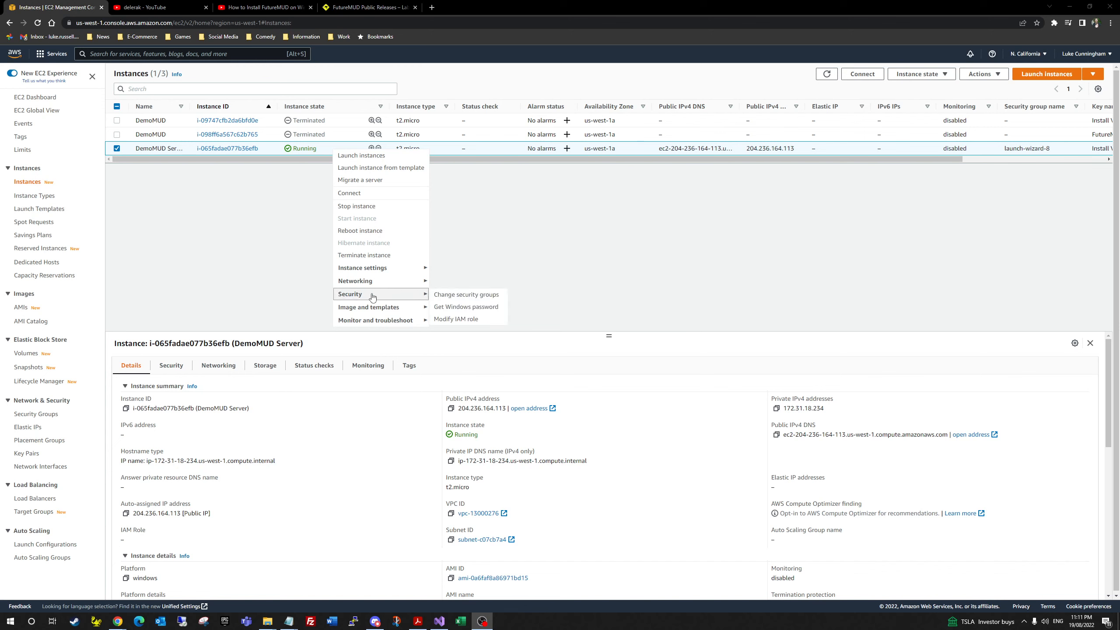
left_click(251, 208)
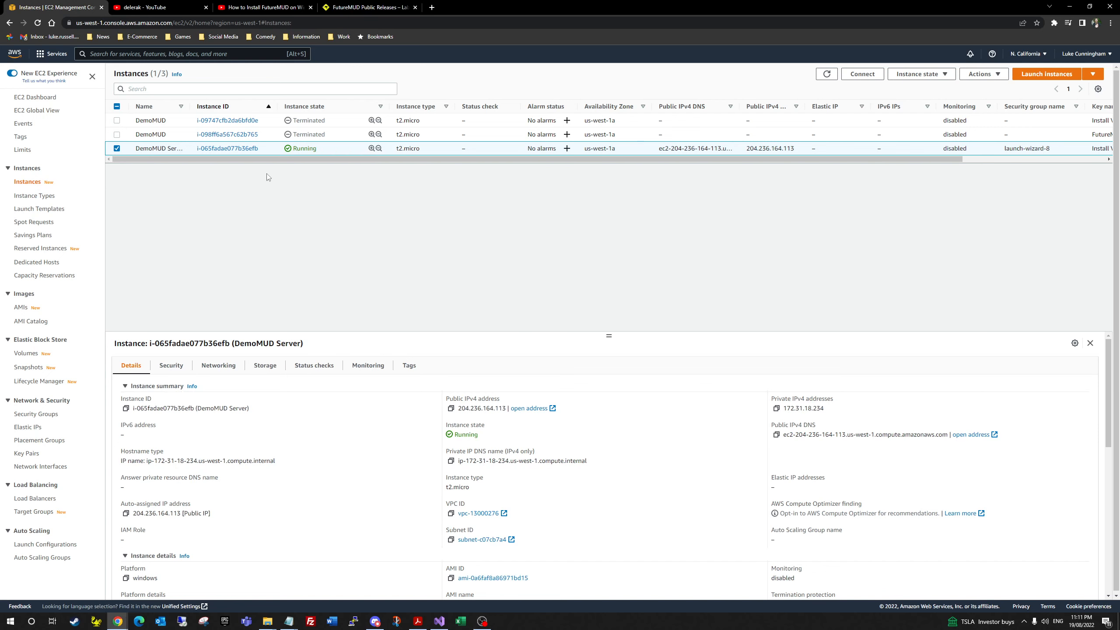
right_click(305, 149)
mouse_move(351, 304)
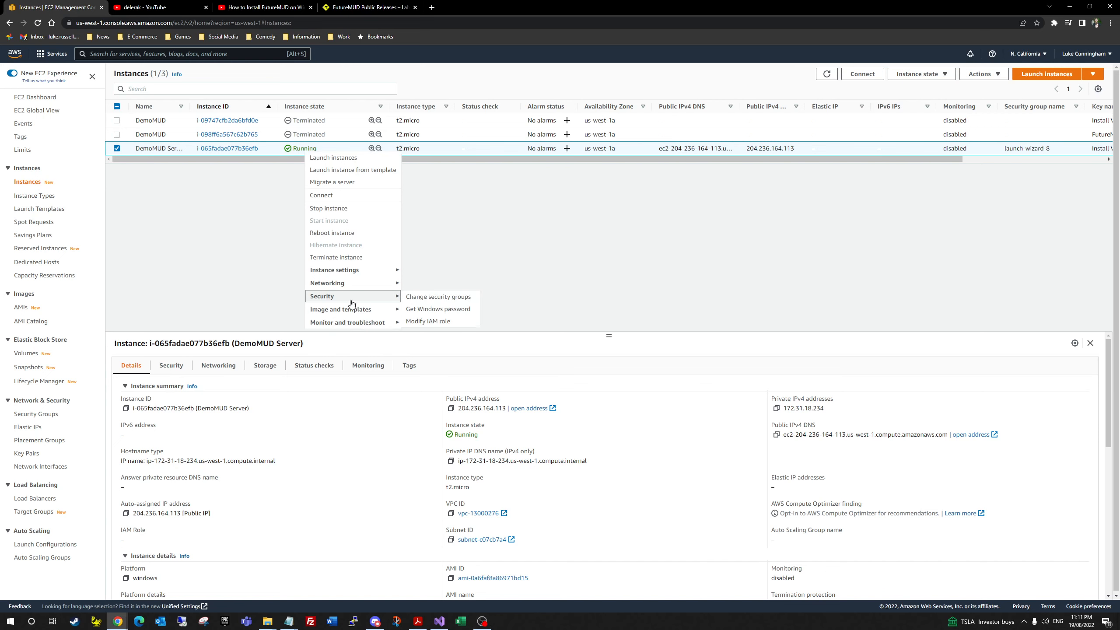
left_click(437, 309)
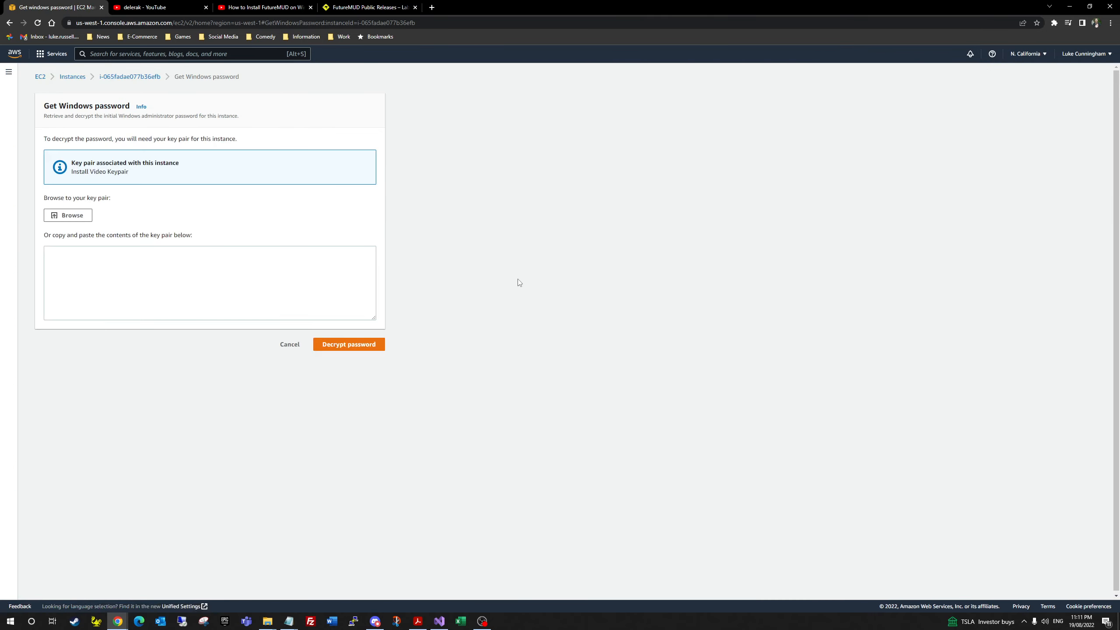
Step: Decrypt the Administrator password with the Install Video Keypair file, copy it, and close the form
left_click(72, 216)
double_click(132, 68)
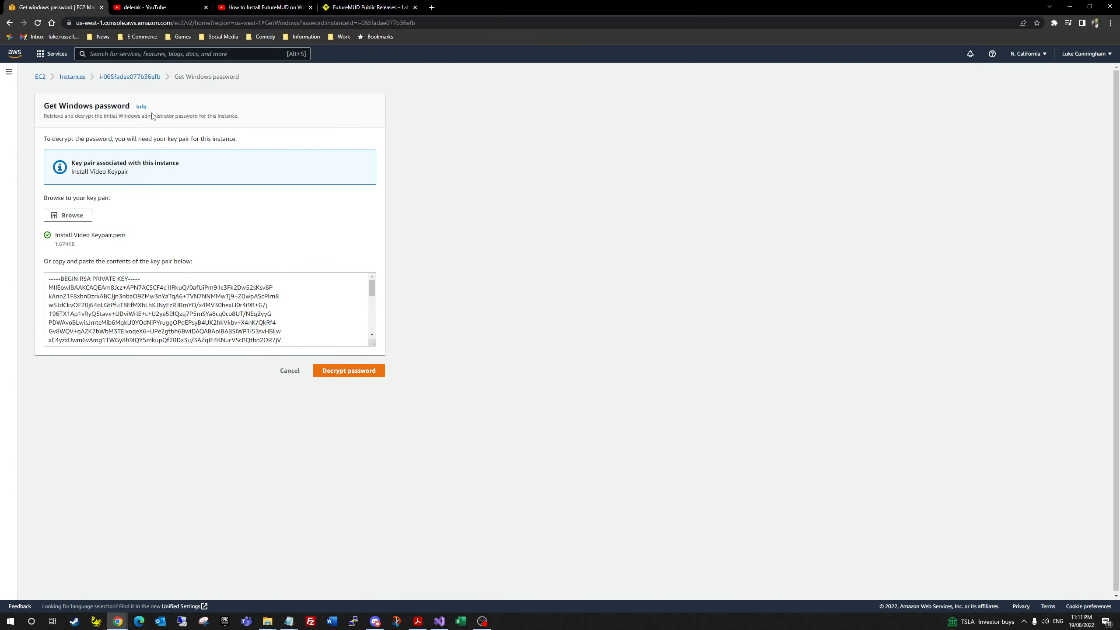
left_click(347, 370)
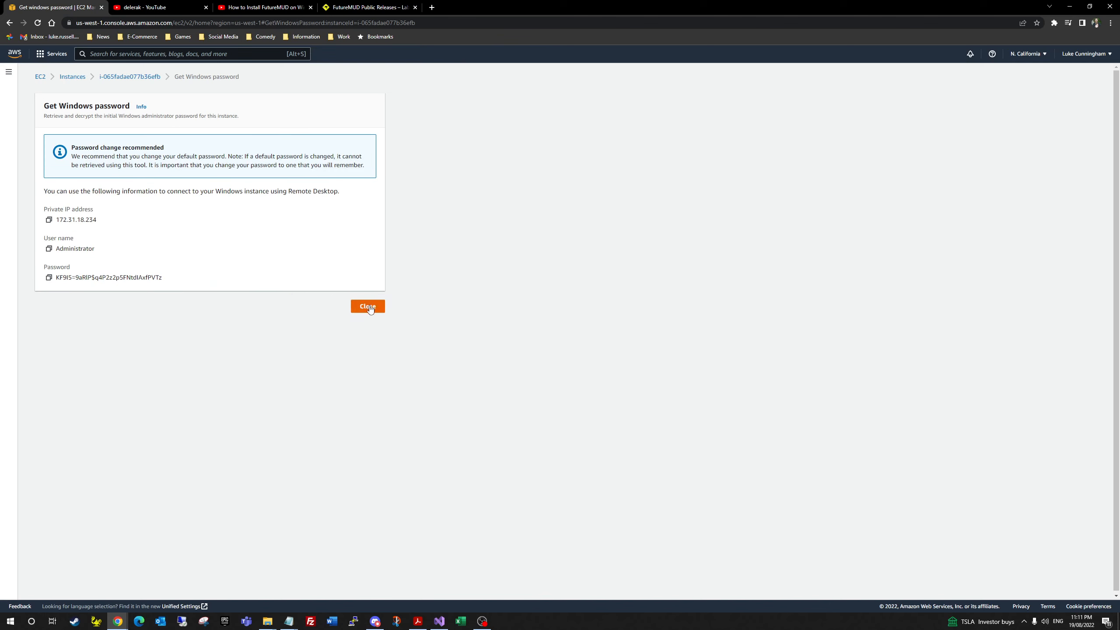
left_click(49, 276)
left_click(368, 307)
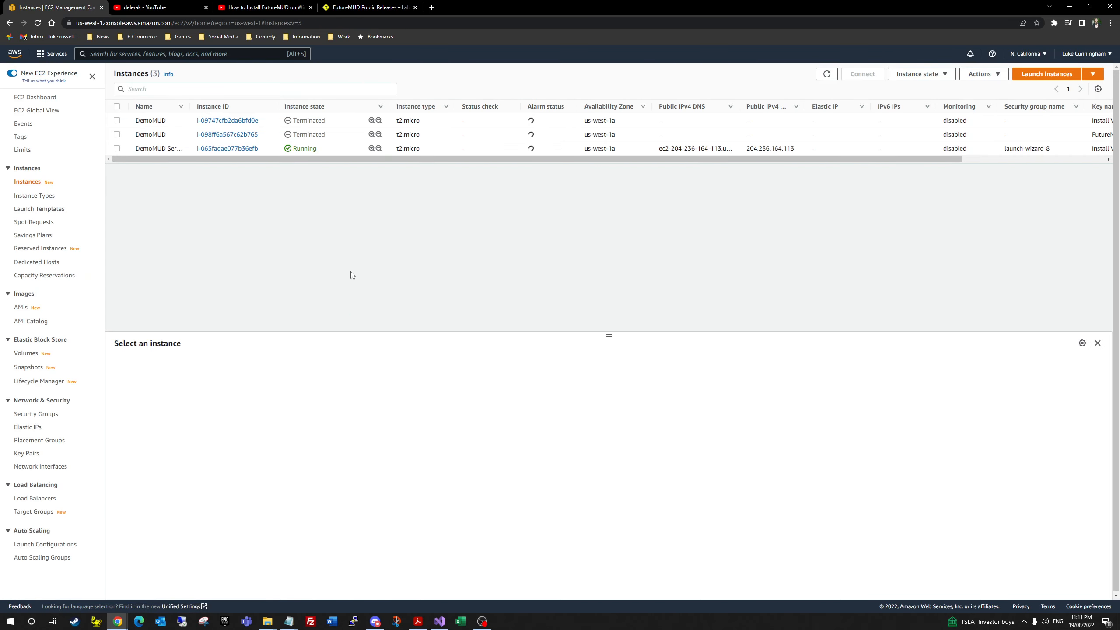
Step: Download the DemoMUD Server's remote desktop file from the instance's RDP client connect options
right_click(426, 151)
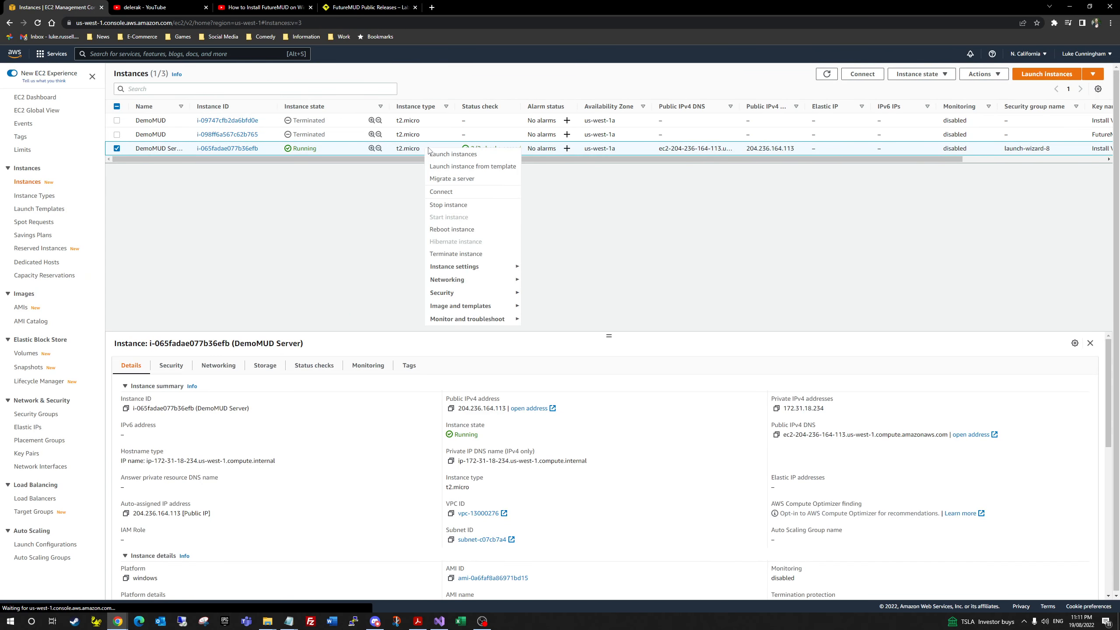
left_click(458, 194)
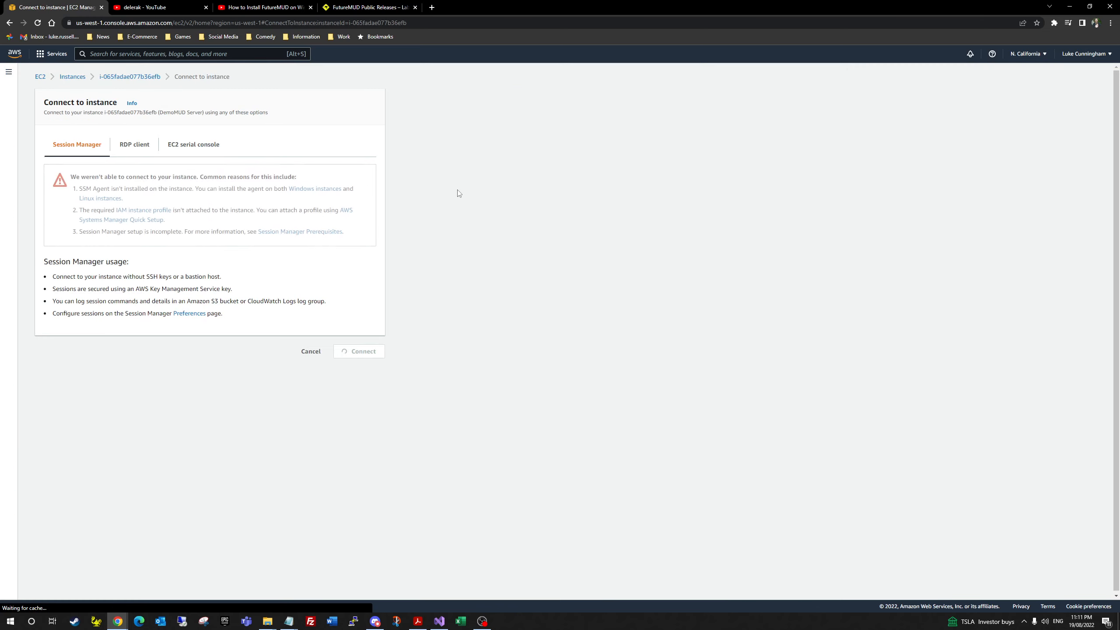
left_click(141, 147)
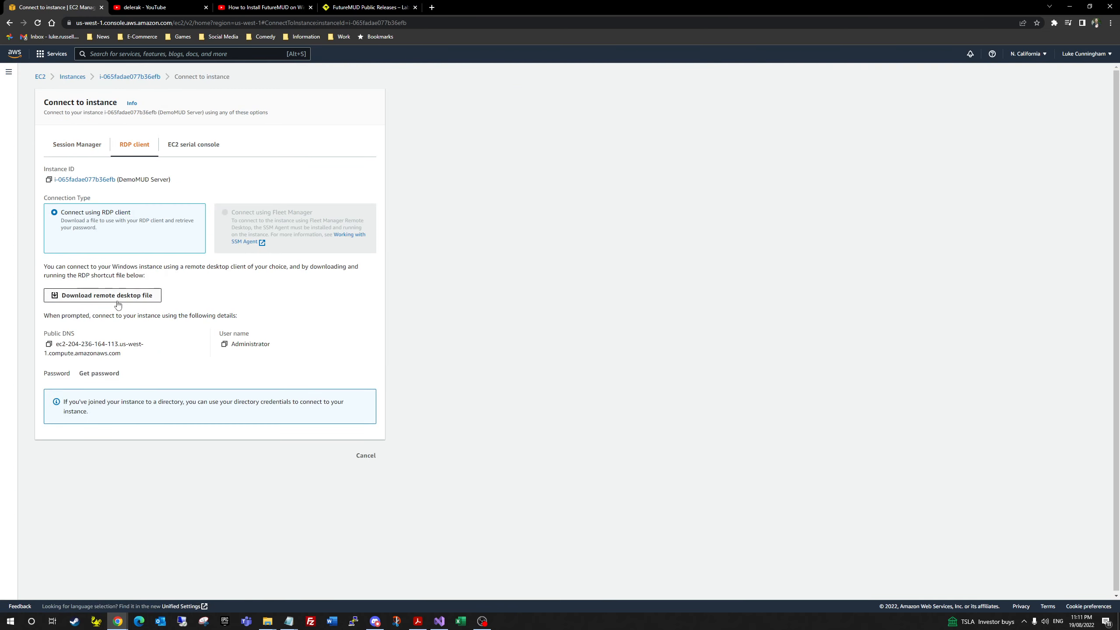
left_click(134, 296)
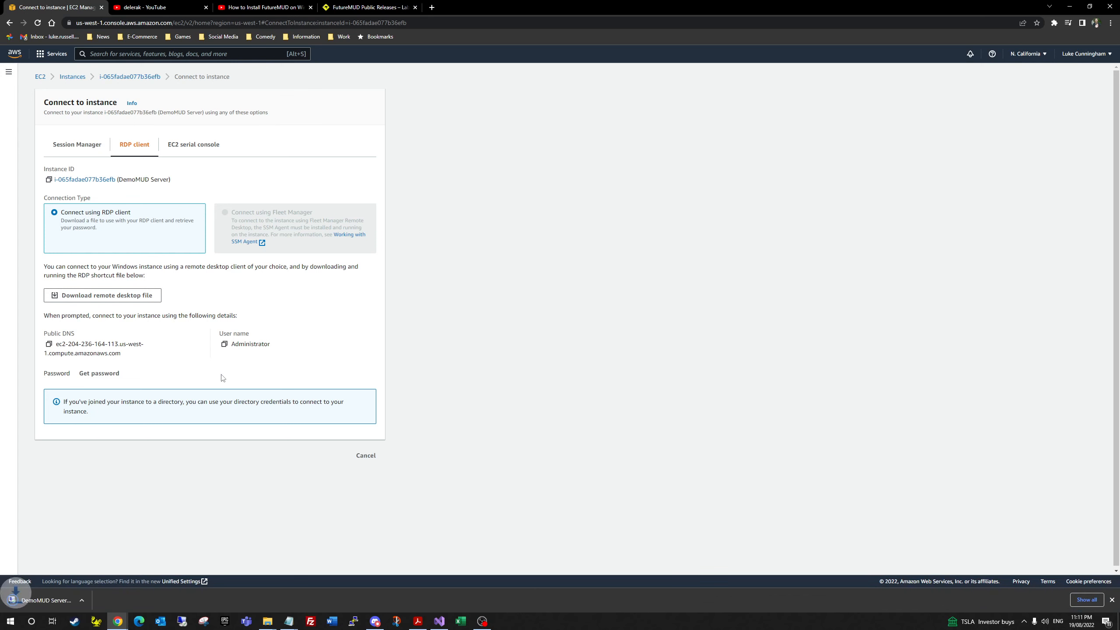
Step: Open the RDP file and sign in as Administrator with the pasted, remembered password, accepting the certificate
left_click(56, 601)
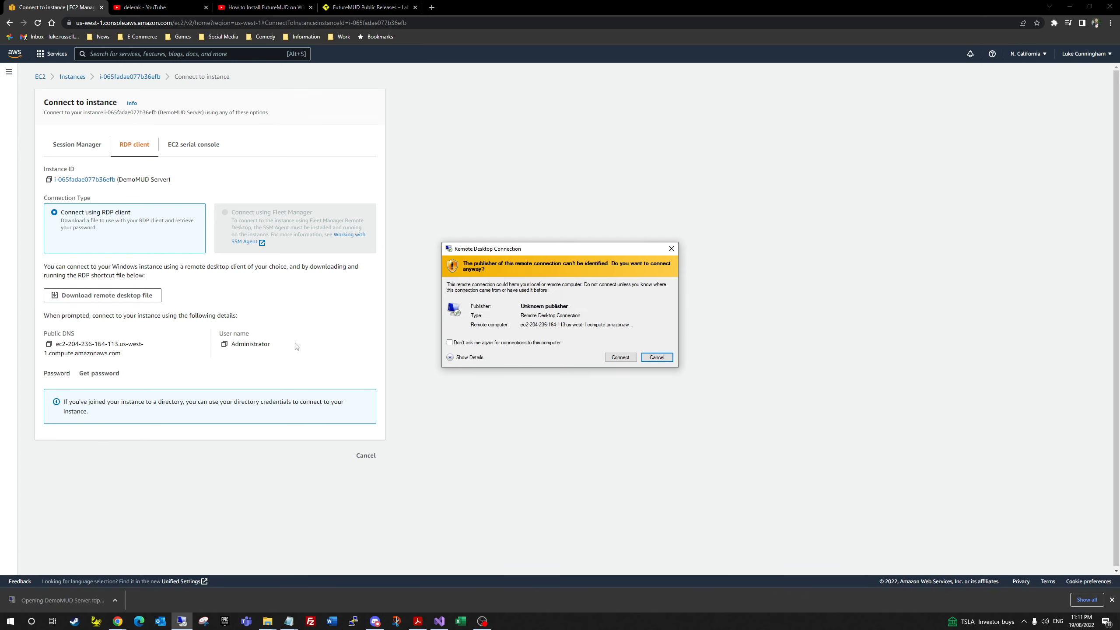
left_click(621, 358)
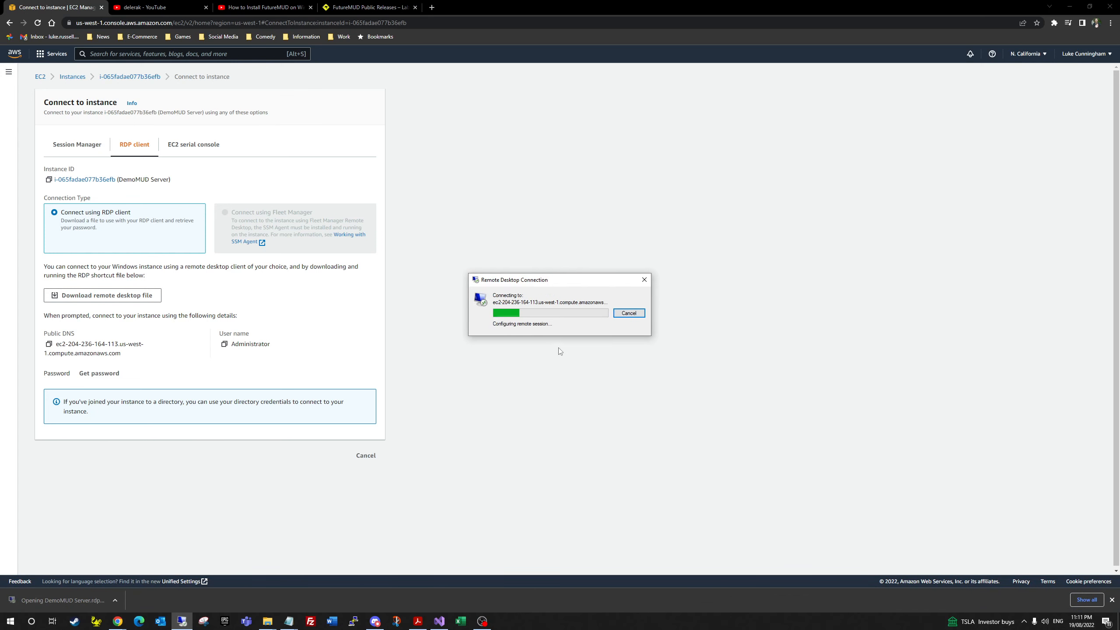
key("ctrl+v")
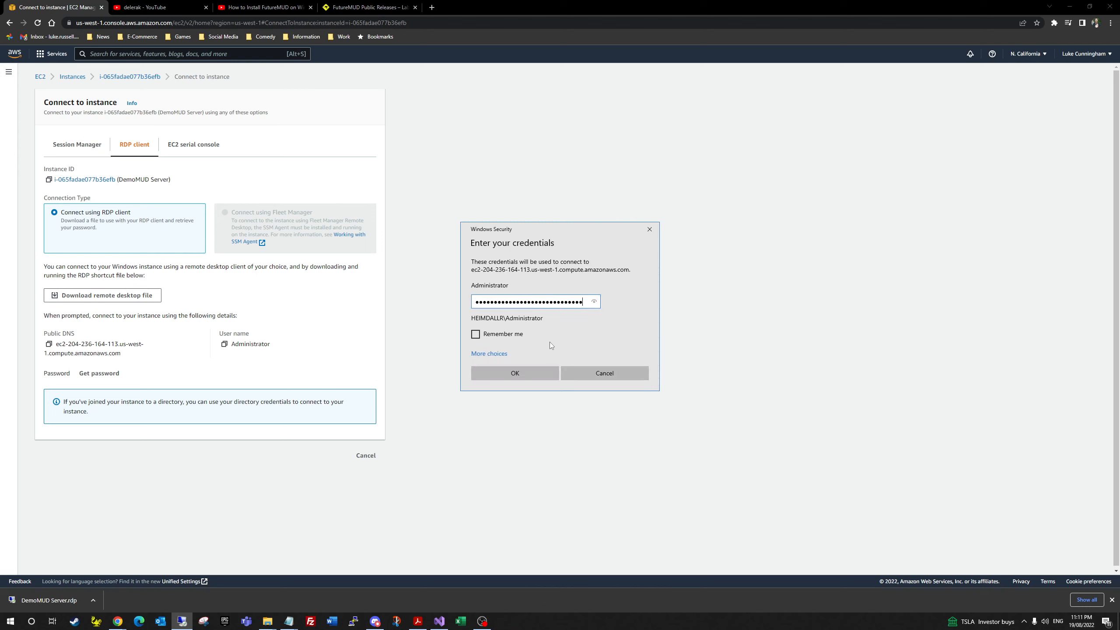
left_click(475, 334)
left_click(513, 373)
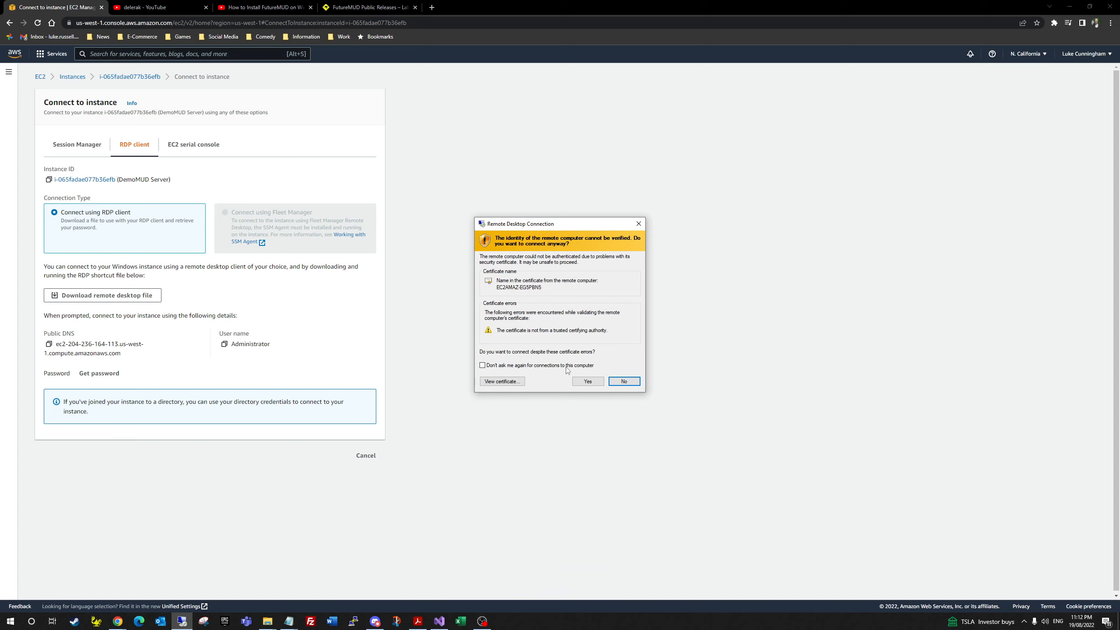
left_click(589, 381)
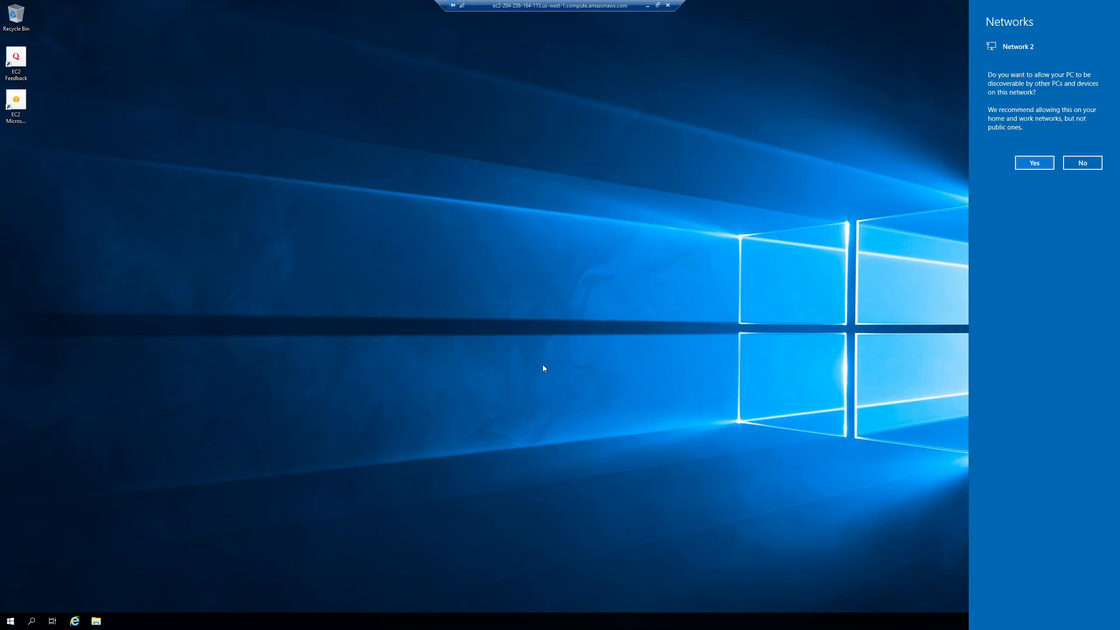
Step: Decline network discoverability once the DemoMUD Server desktop loads
left_click(1083, 163)
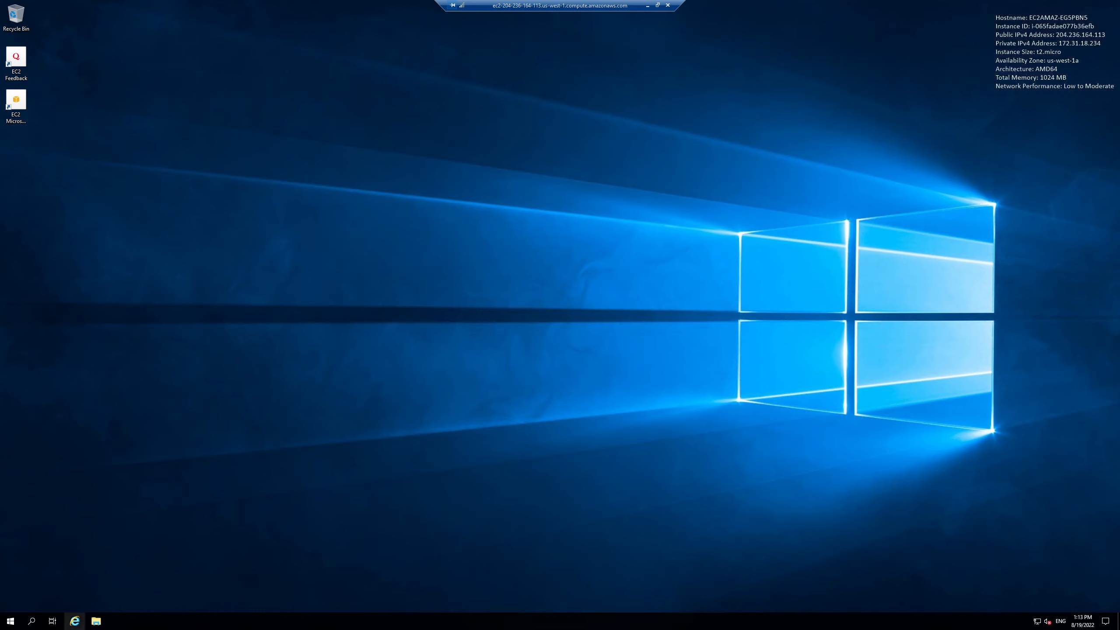
Step: Open Internet Explorer on the server, stretched full height, with the recommended settings accepted
left_click(74, 623)
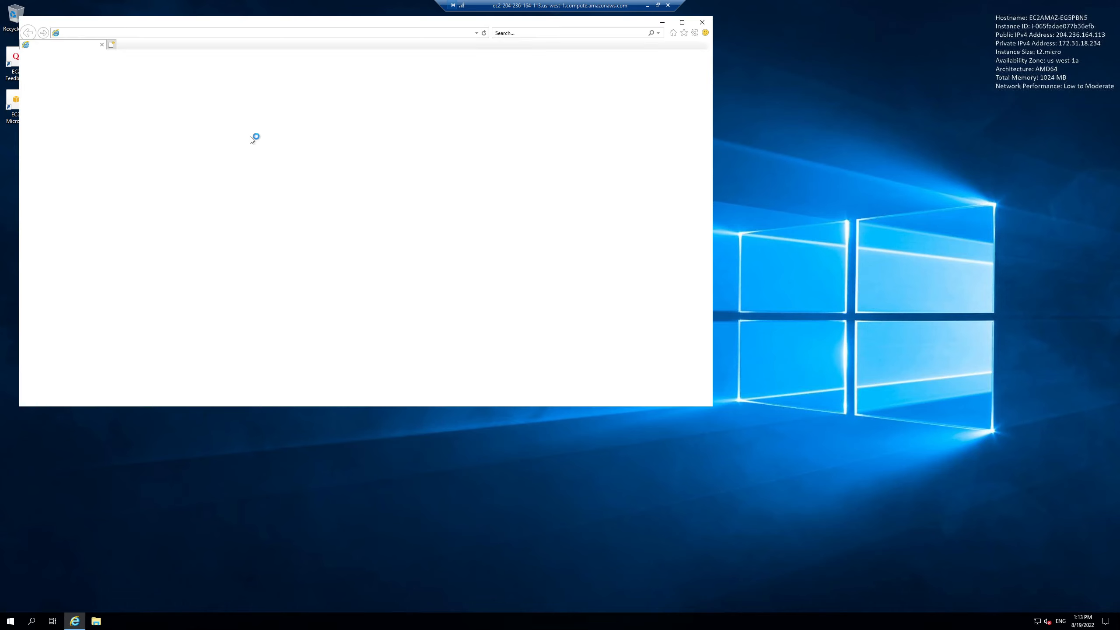
double_click(336, 18)
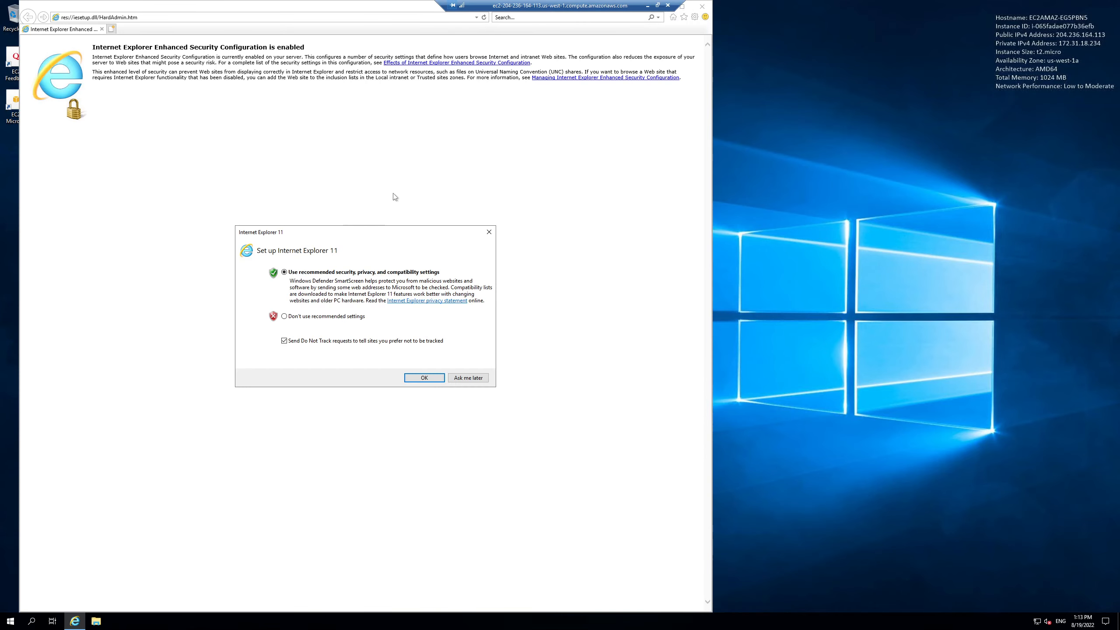
left_click(424, 378)
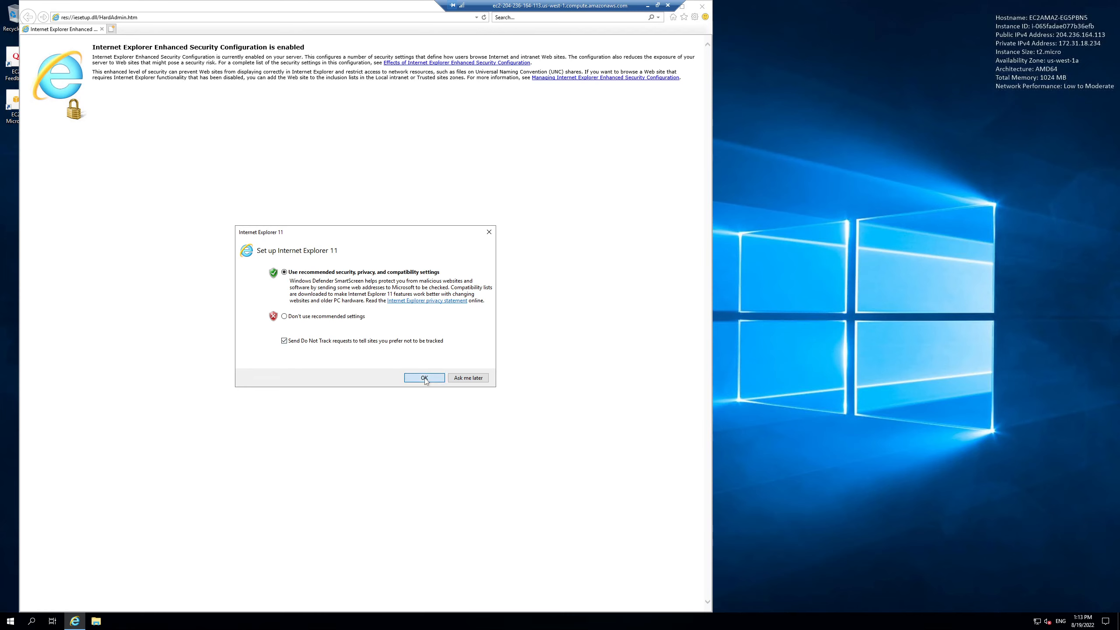
Step: Search Bing for .net 6 and add bing.com to the Trusted sites zone
left_click(204, 17)
key("BackSpace")
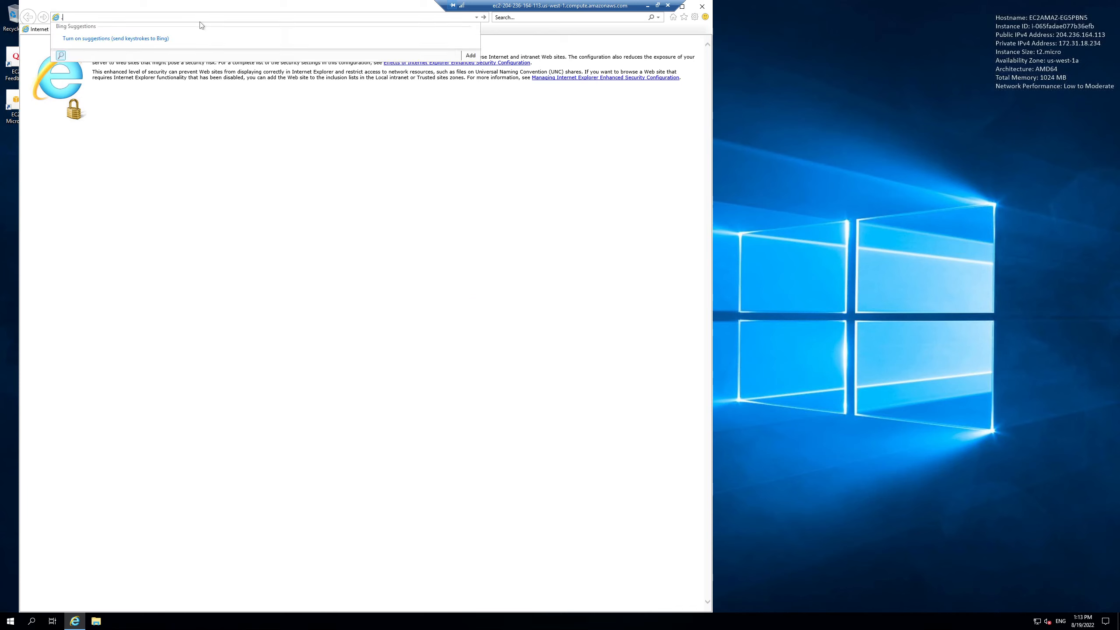
key("Return")
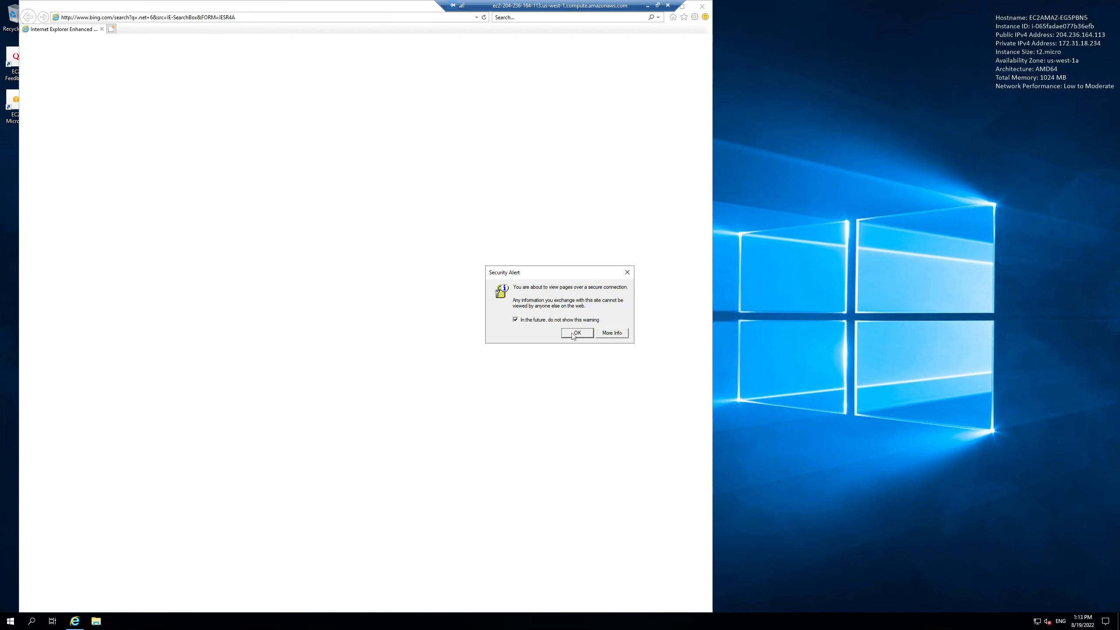
left_click(571, 333)
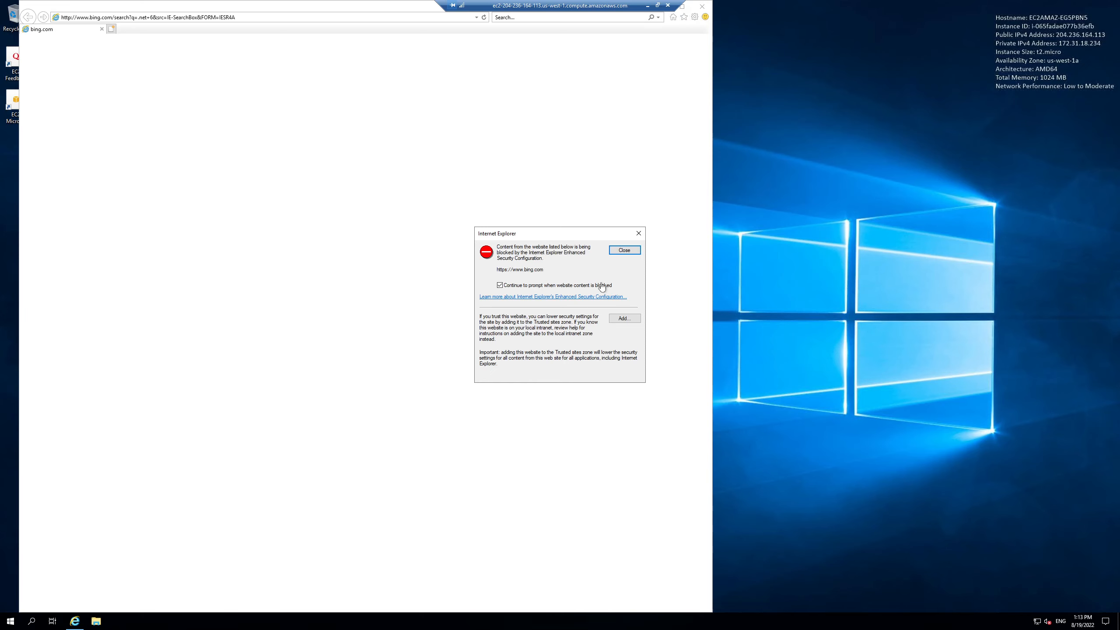
left_click(625, 320)
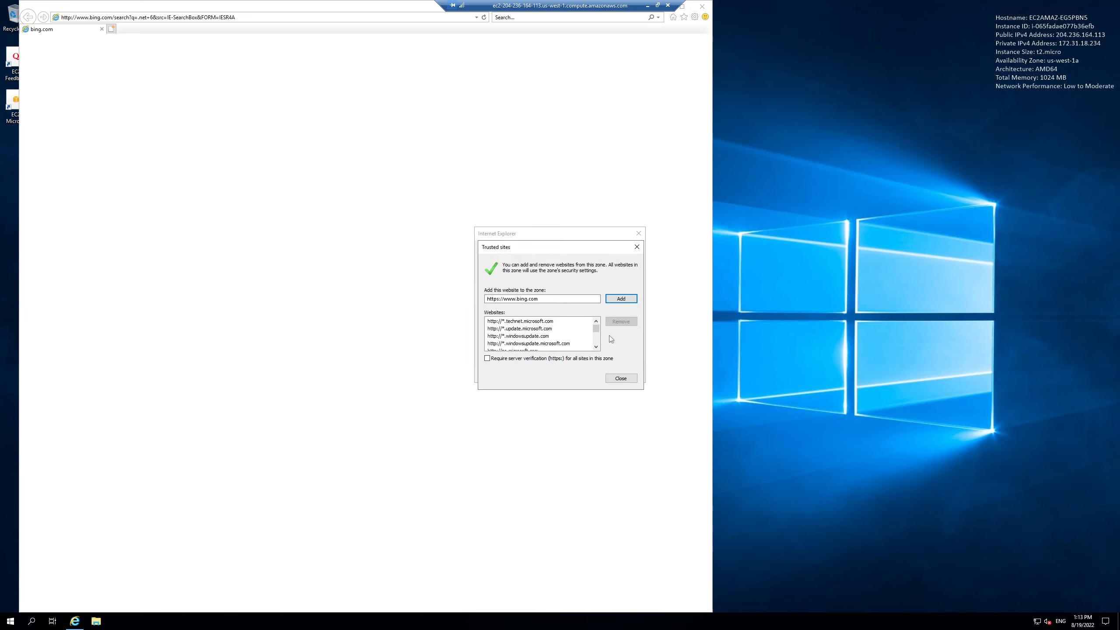
left_click(620, 300)
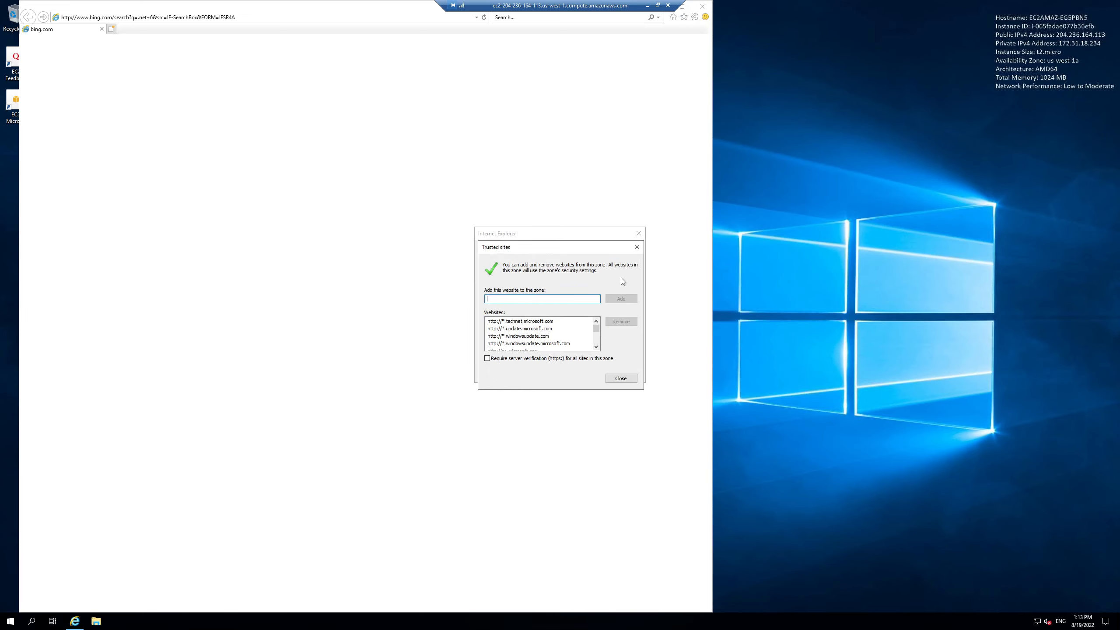
left_click(623, 378)
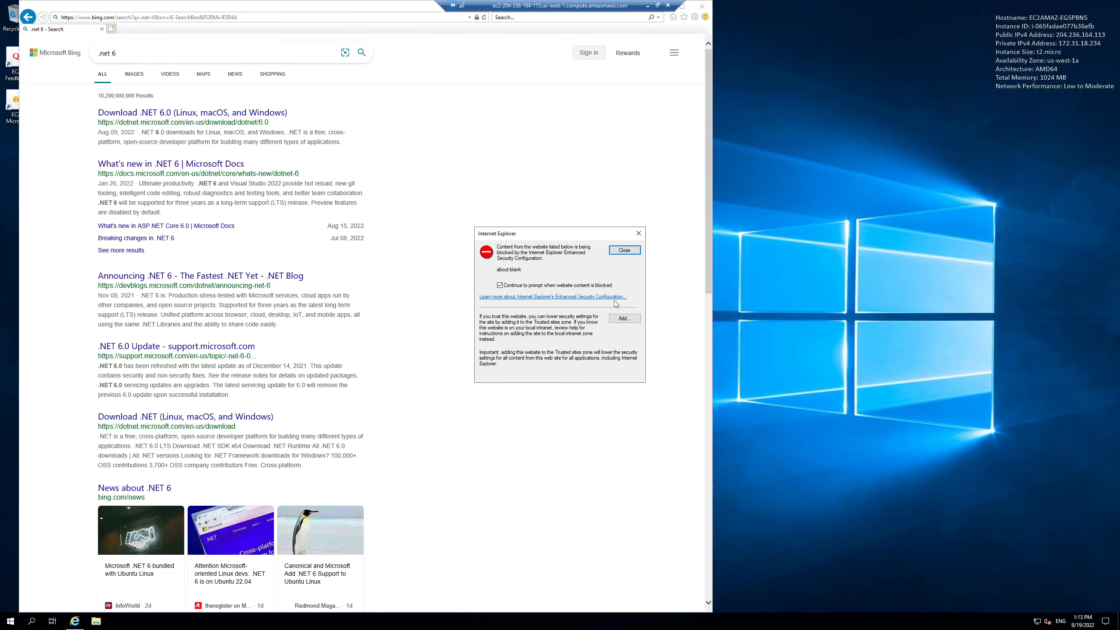
Step: Dismiss the blocked-content warnings, maximize the browser, and open the Download .NET 6.0 result
left_click(624, 250)
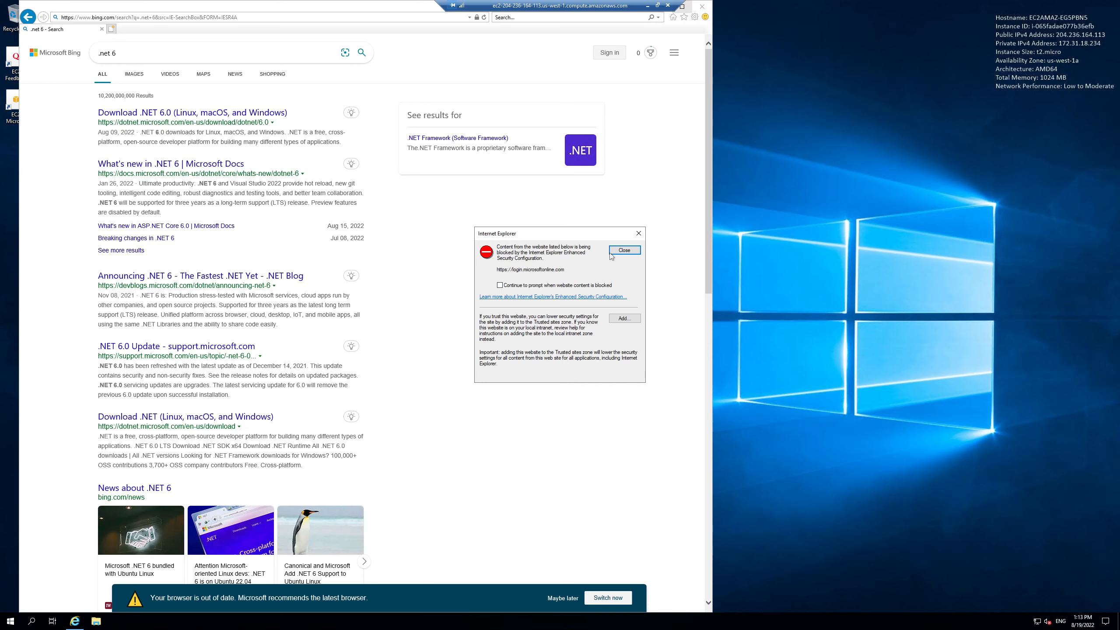
left_click(611, 252)
left_click(682, 6)
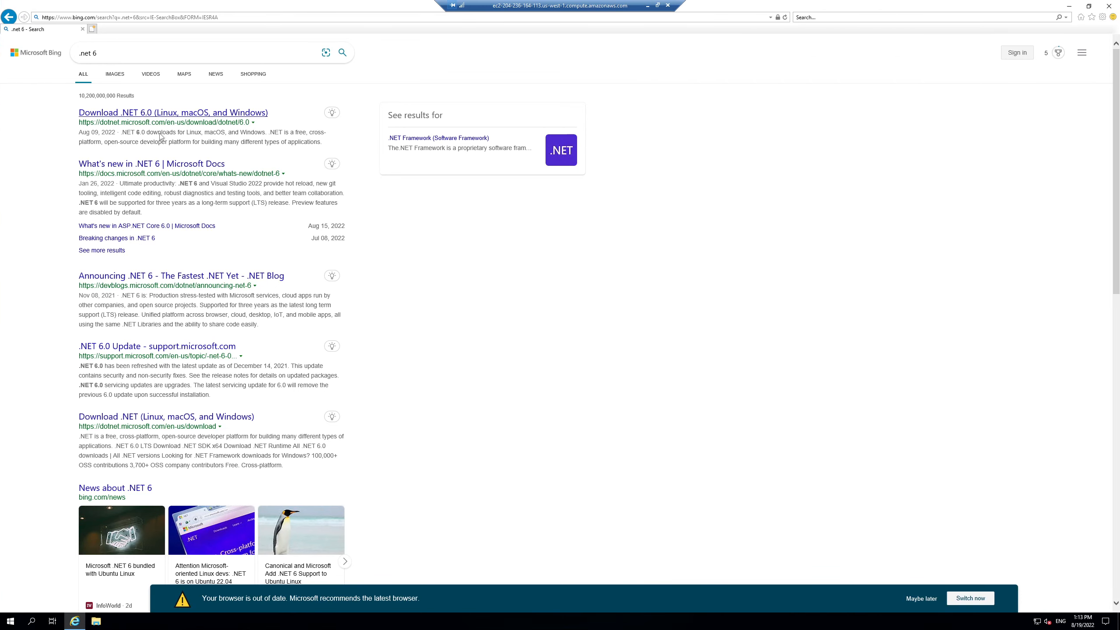
left_click(163, 113)
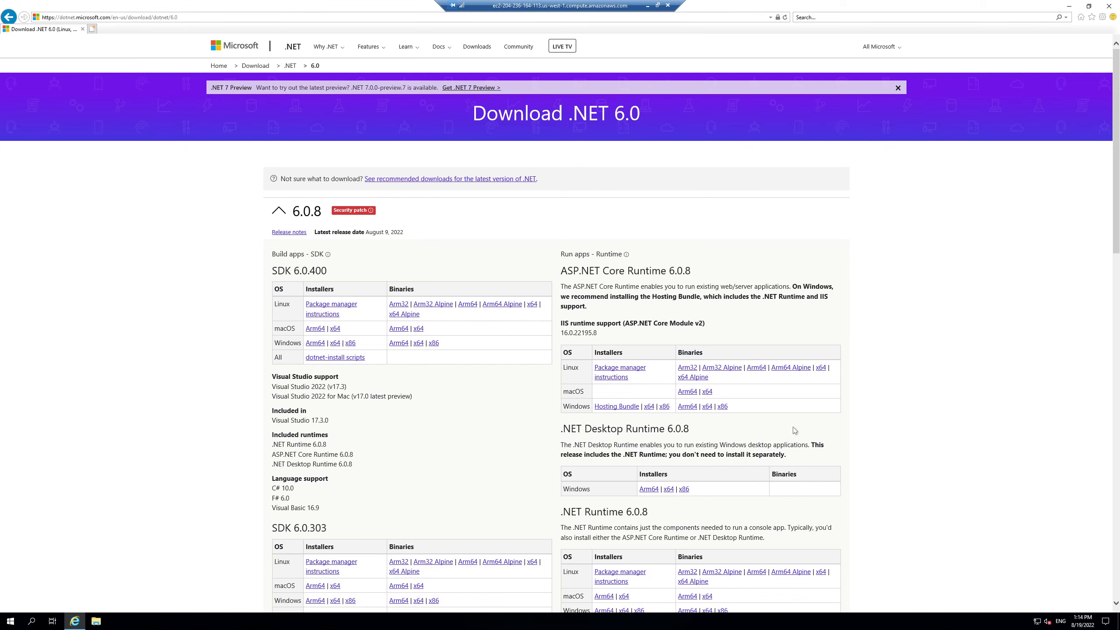
Step: Compare the .NET Runtime, Desktop Runtime and ASP.NET Core Runtime 6.0.8 sections on the download page
scroll(794, 430, "down", 5)
scroll(794, 433, "up", 1)
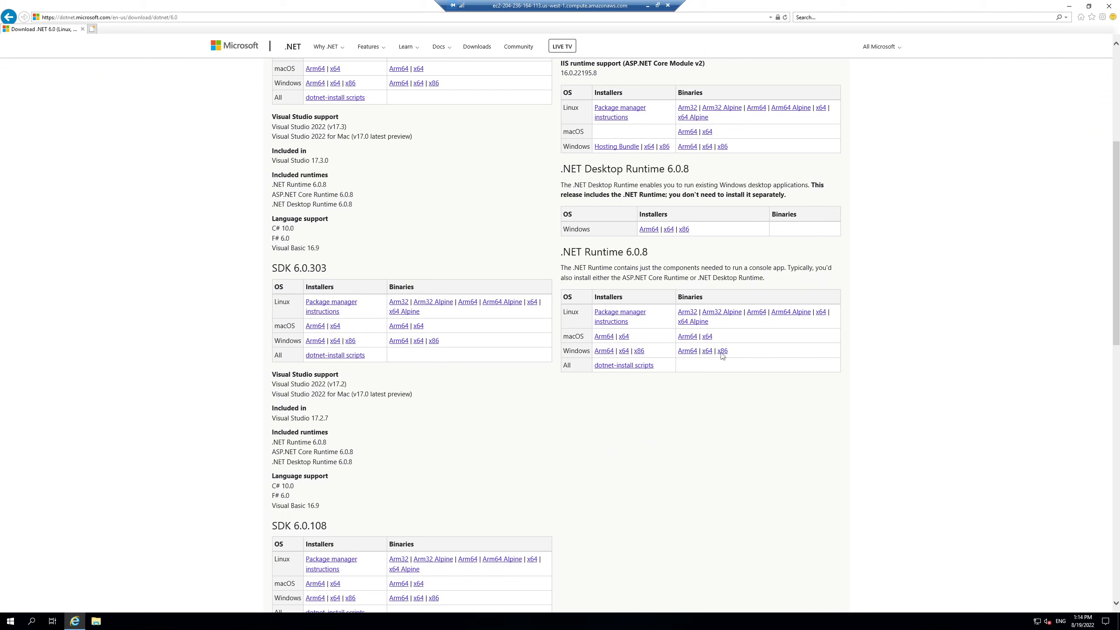
left_click_drag(563, 251, 658, 249)
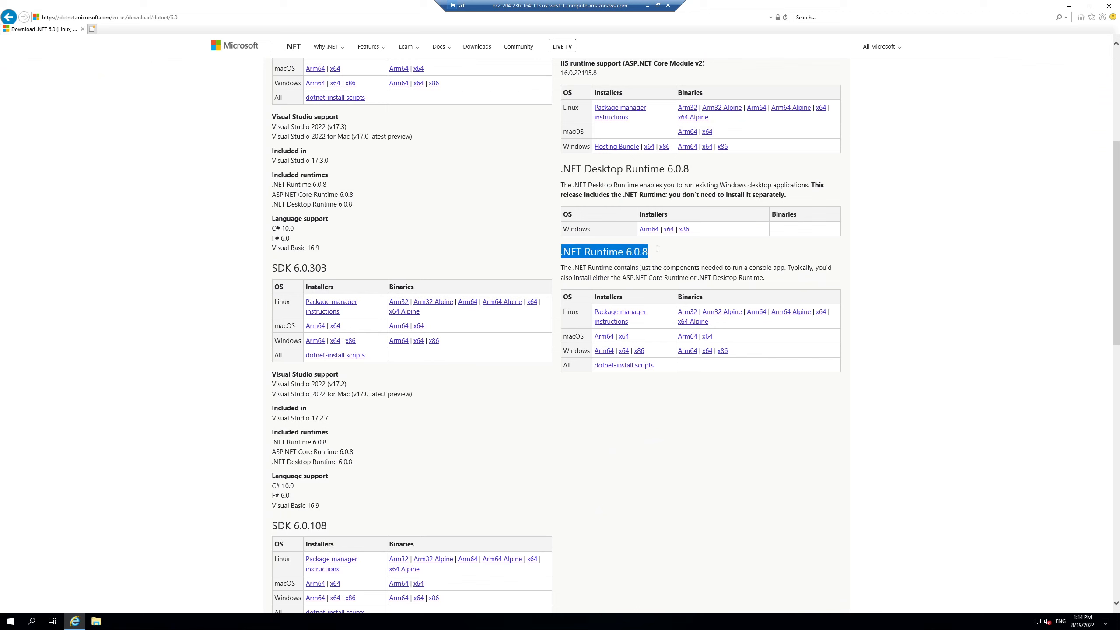
left_click(658, 268)
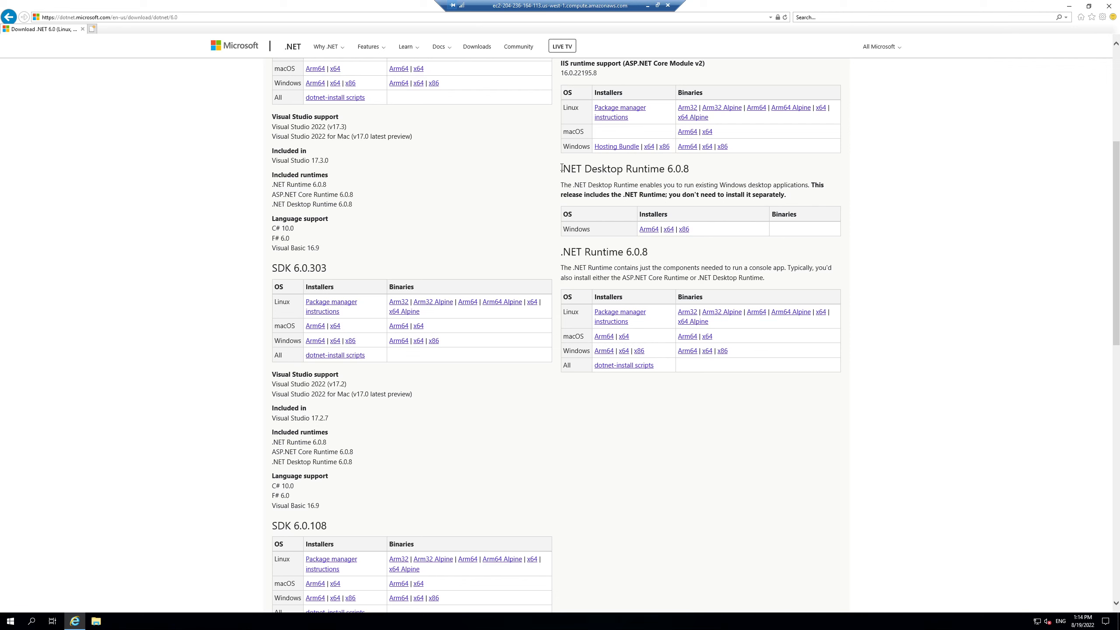
left_click_drag(562, 168, 706, 169)
left_click(706, 169)
scroll(890, 272, "up", 2)
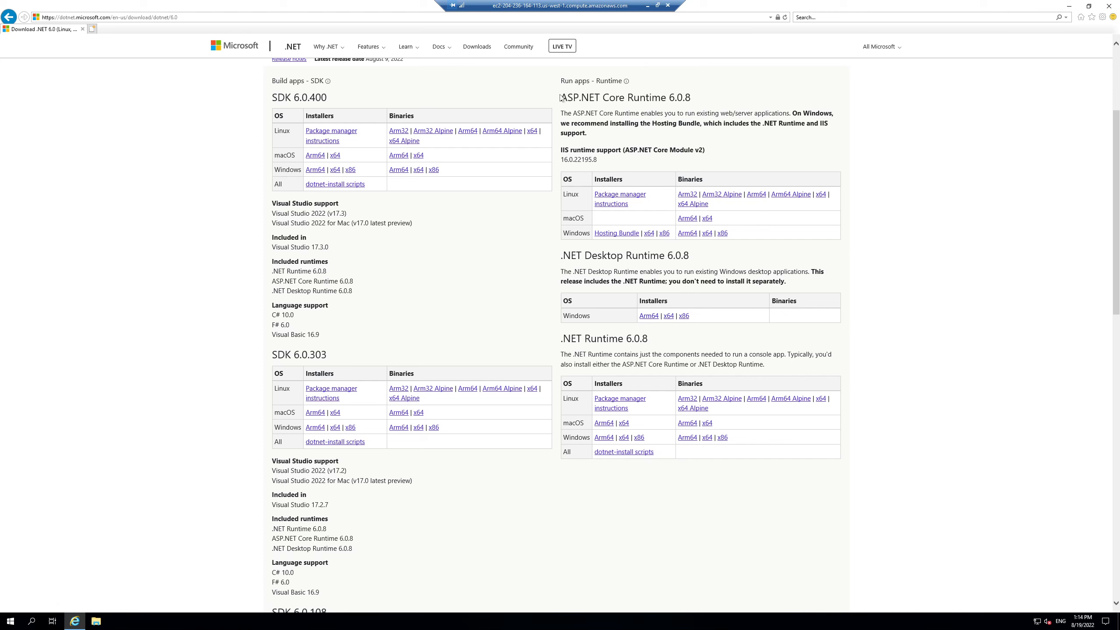
left_click_drag(560, 97, 696, 97)
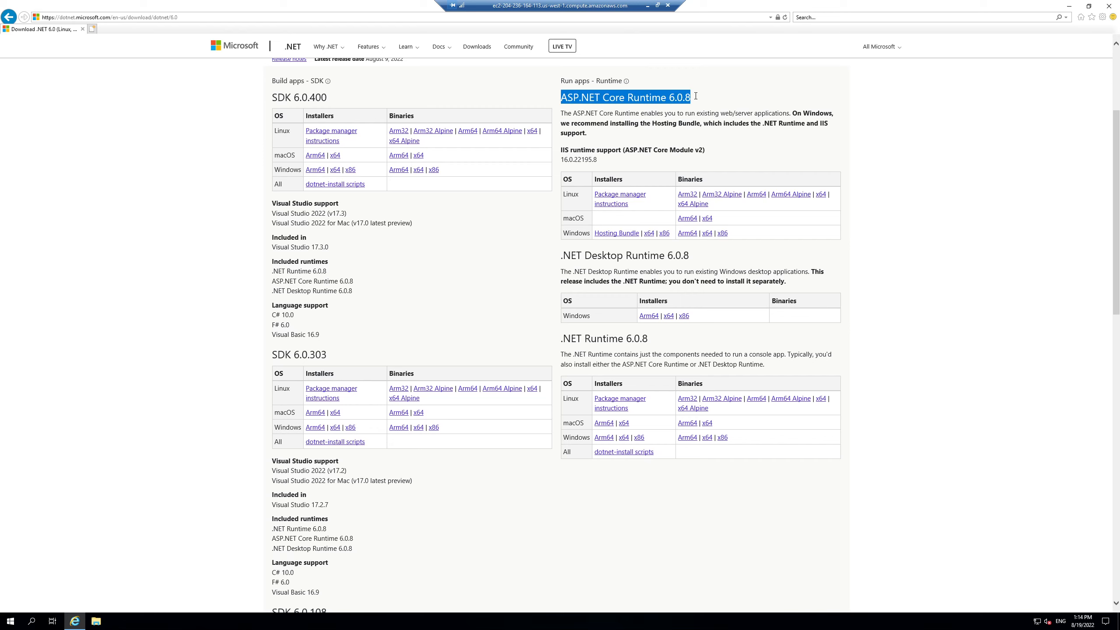
left_click(563, 97)
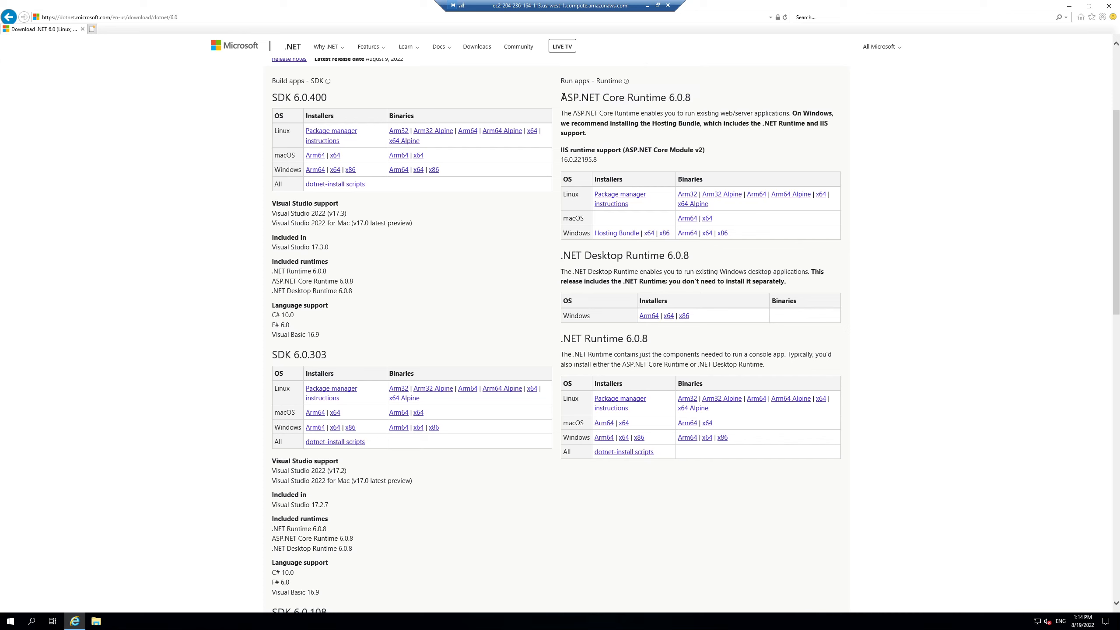
Step: Download the Windows x64 installer for .NET Desktop Runtime 6.0.8
triple_click(642, 97)
left_click(706, 100)
left_click_drag(563, 249, 696, 257)
left_click(696, 258)
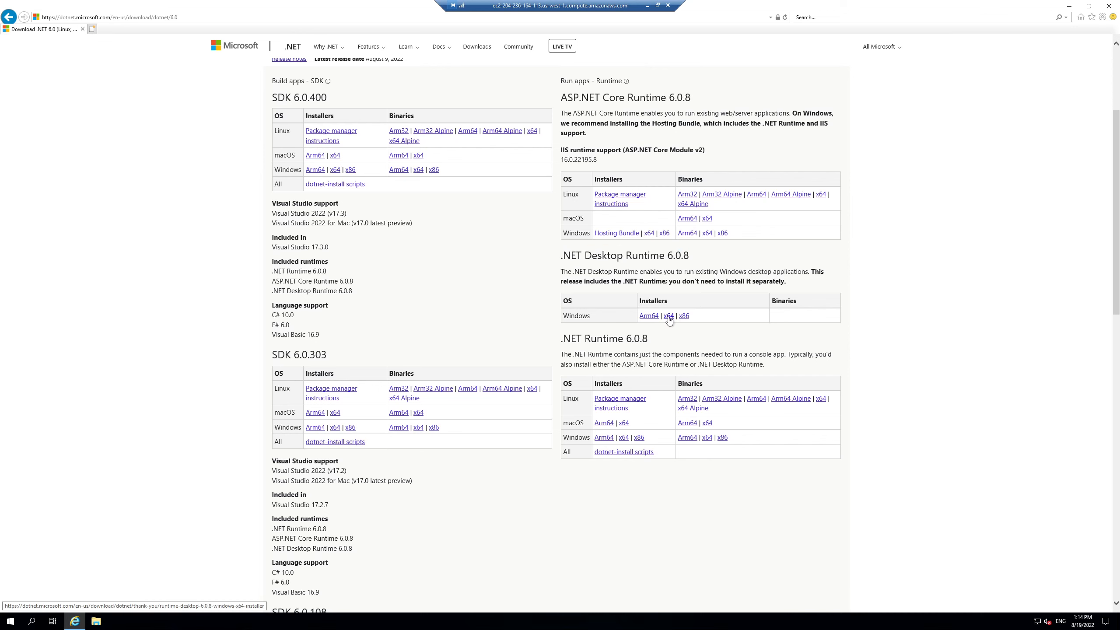
left_click(668, 316)
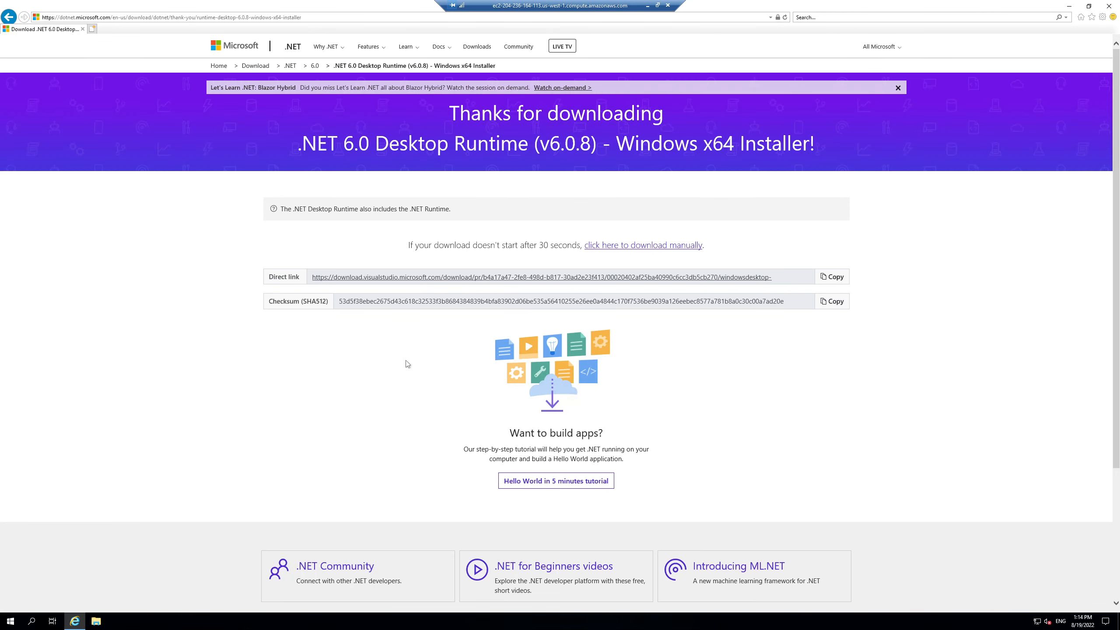
Step: Save windowsdesktop-runtime-6.0.8-win-x64.exe via the manual download link and open its Downloads folder
left_click(632, 248)
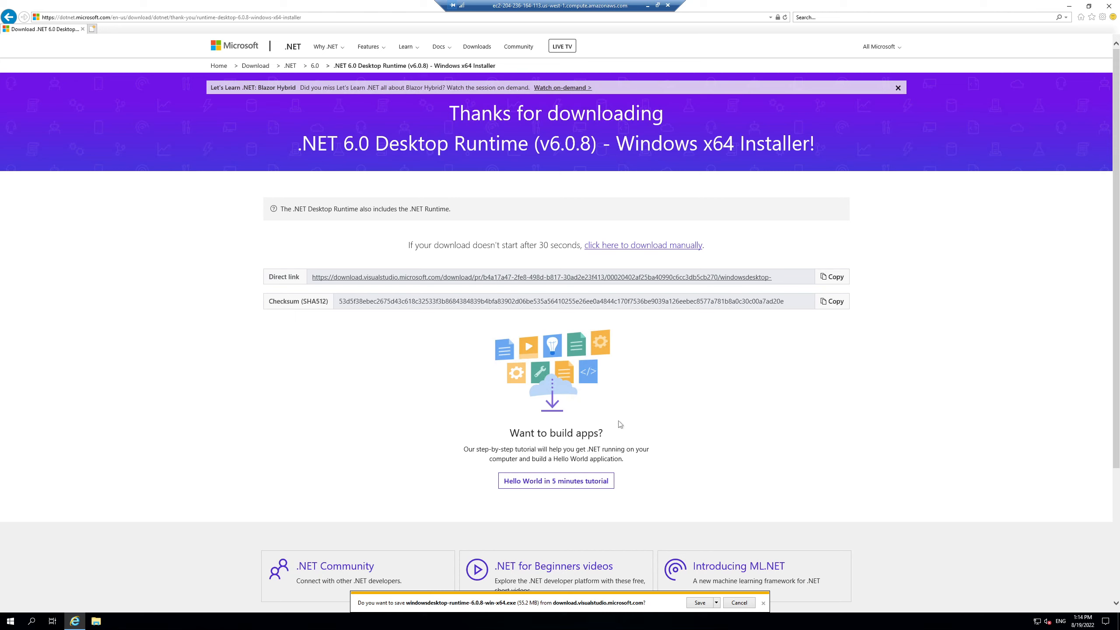
left_click(702, 603)
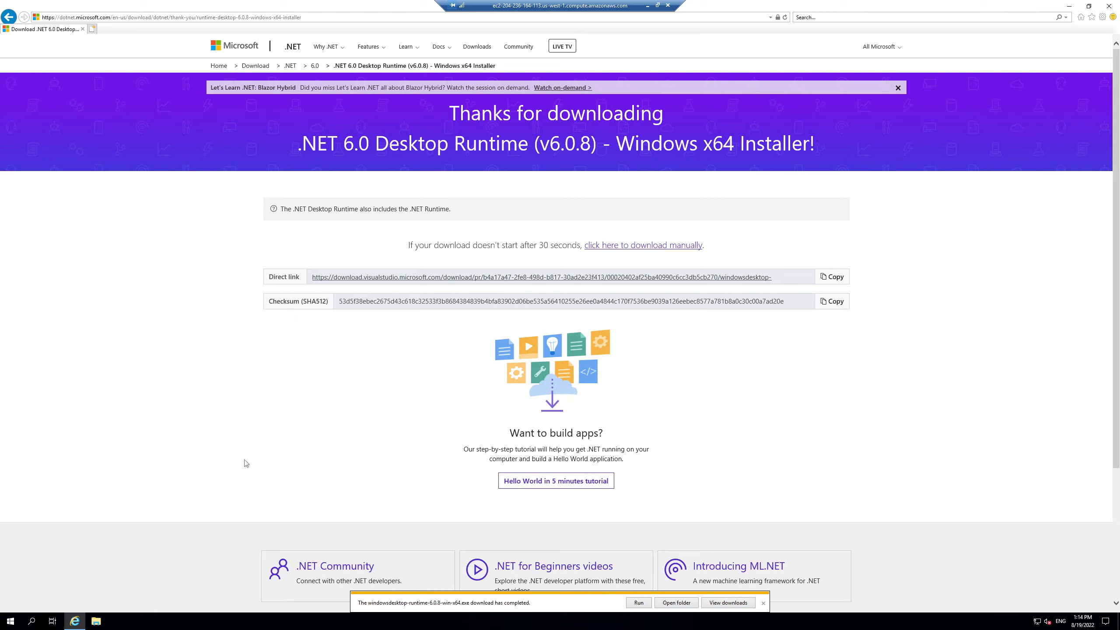
left_click(676, 603)
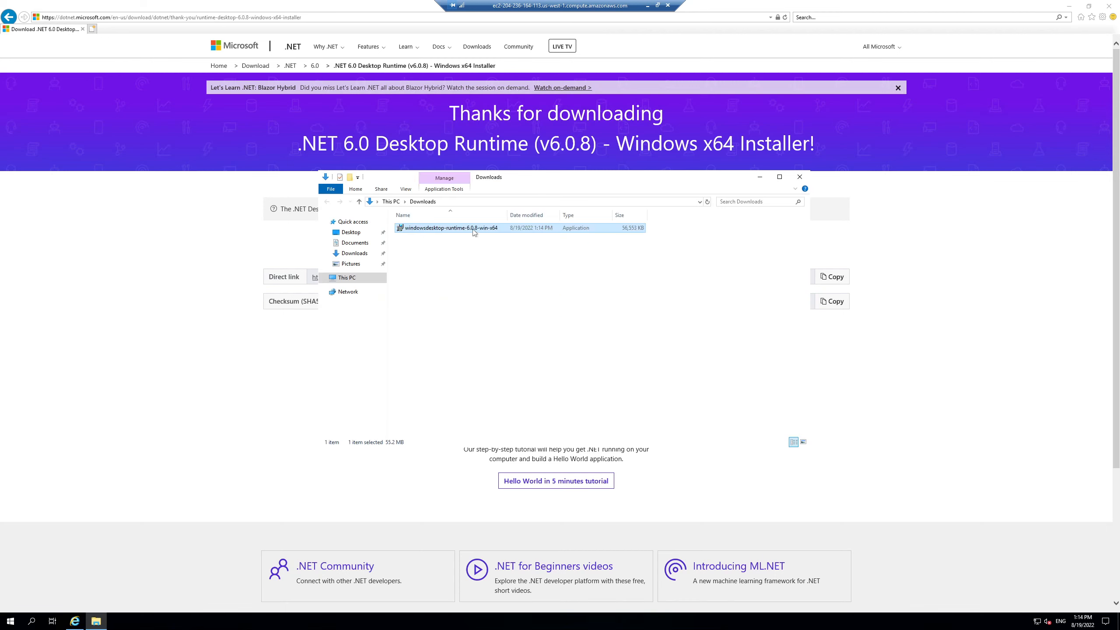
Step: Install Microsoft Windows Desktop Runtime 6.0.8 (x64) from Downloads, then bring the browser back
double_click(457, 228)
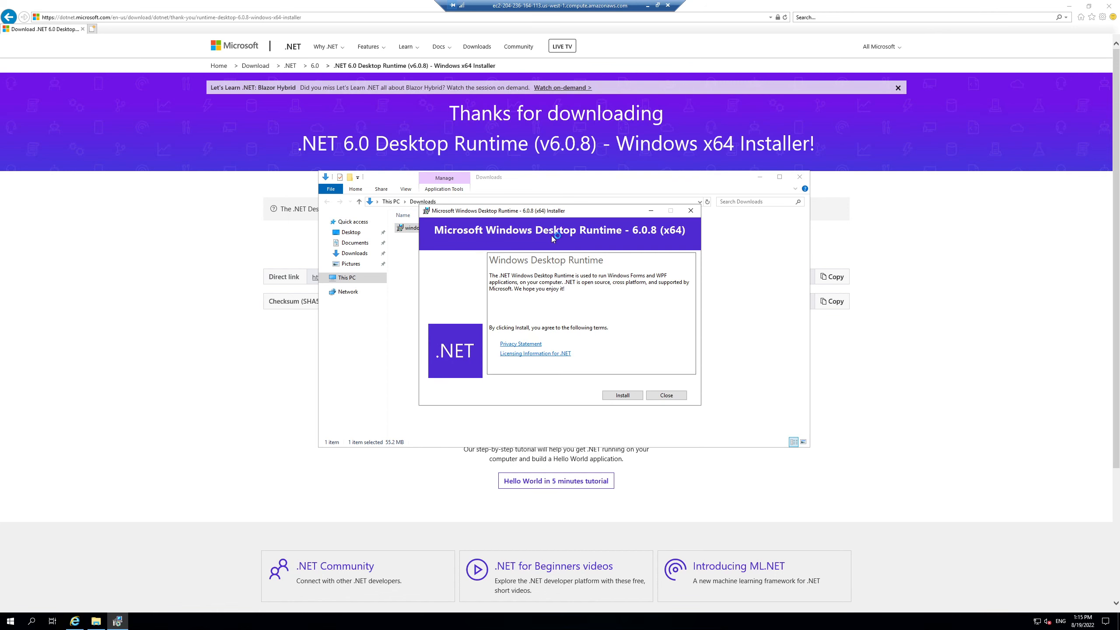
left_click(623, 395)
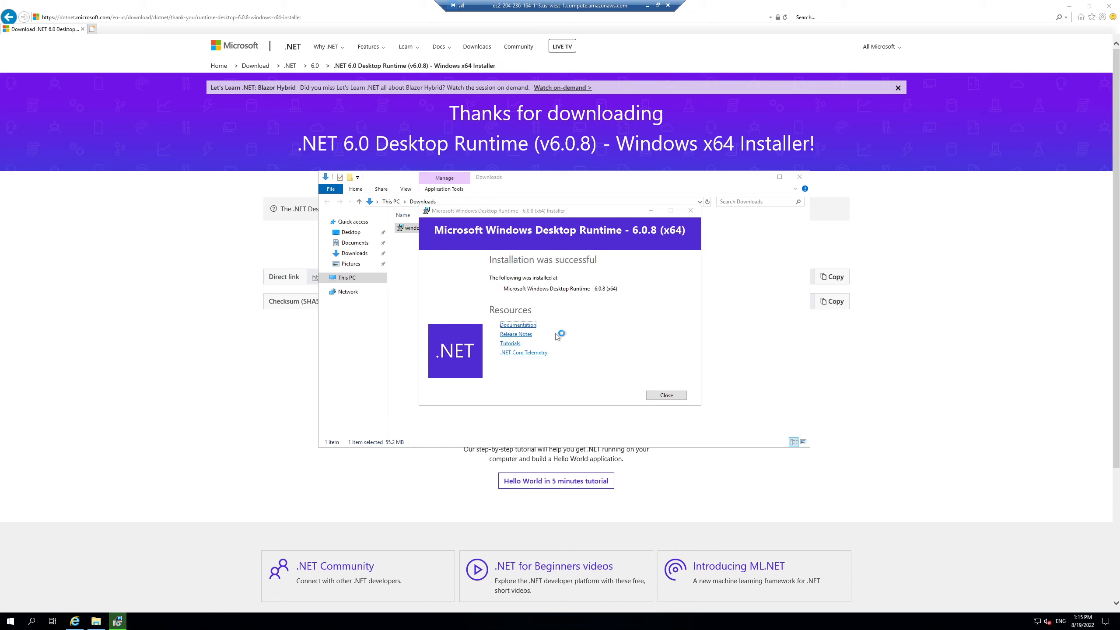
left_click(666, 395)
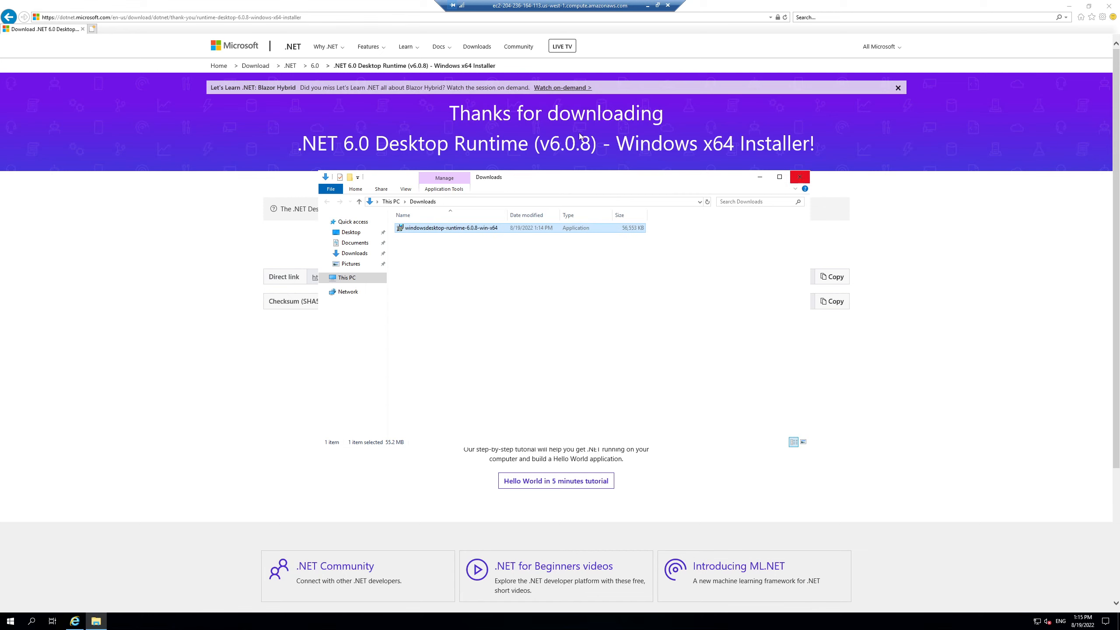
left_click(212, 183)
left_click(250, 18)
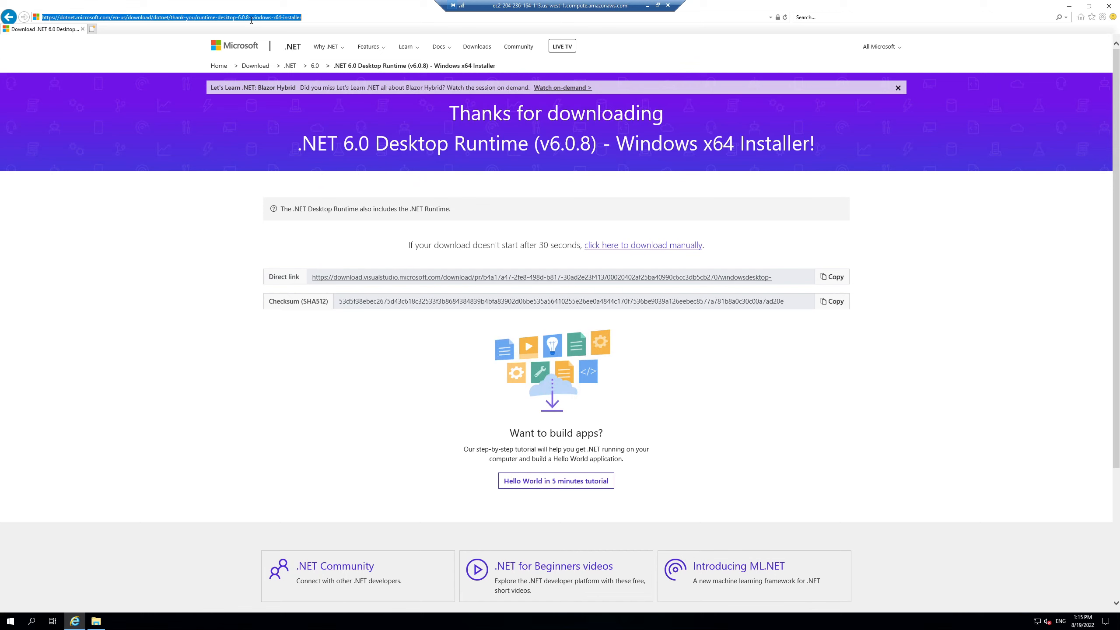
Step: Go to dev.mysql.com/downloads and open MySQL Installer for Windows
type("dev.mysql.com/downloads")
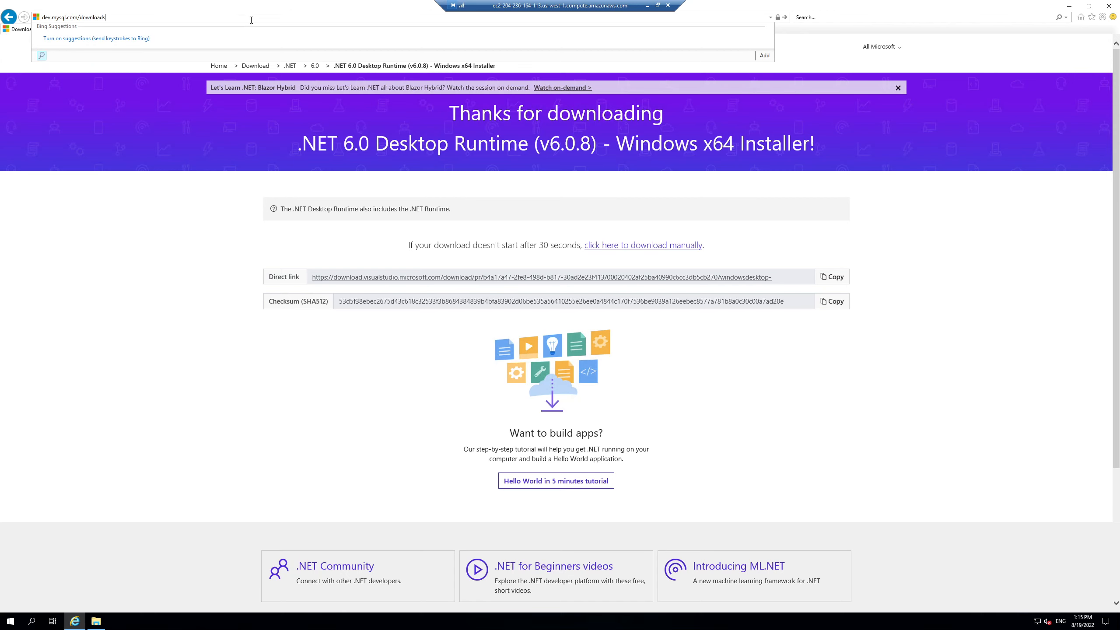
key("Return")
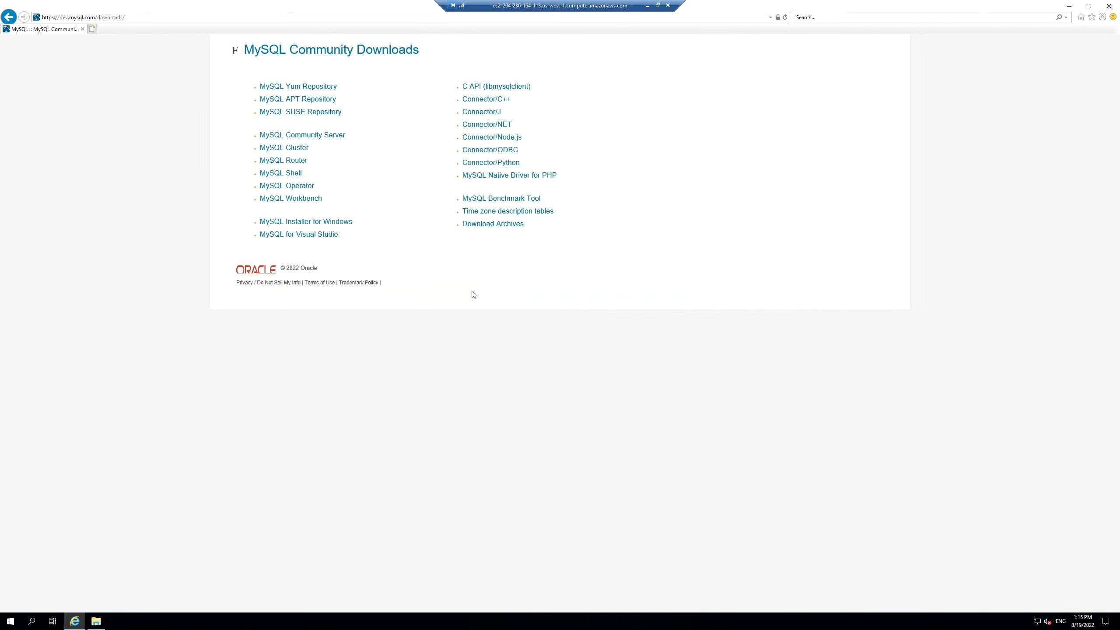
left_click(279, 225)
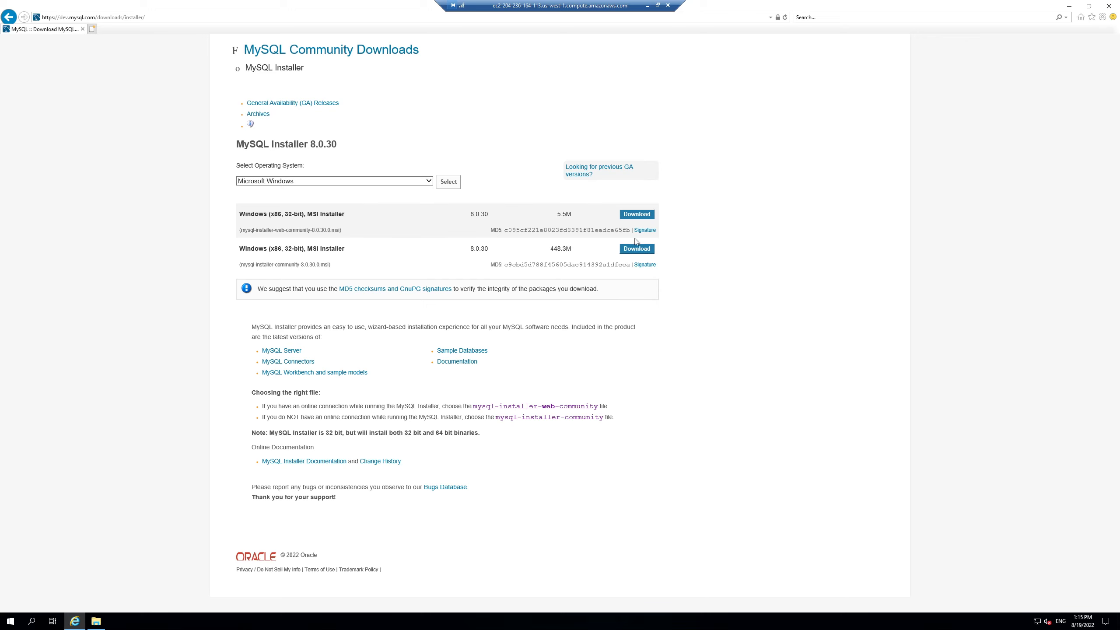
Step: Keep Microsoft Windows selected and download the 448.3M MySQL Installer 8.0.30 package
left_click(383, 181)
left_click(195, 289)
left_click_drag(237, 145, 307, 146)
left_click(347, 145)
left_click(342, 144)
left_click(378, 148)
left_click(636, 249)
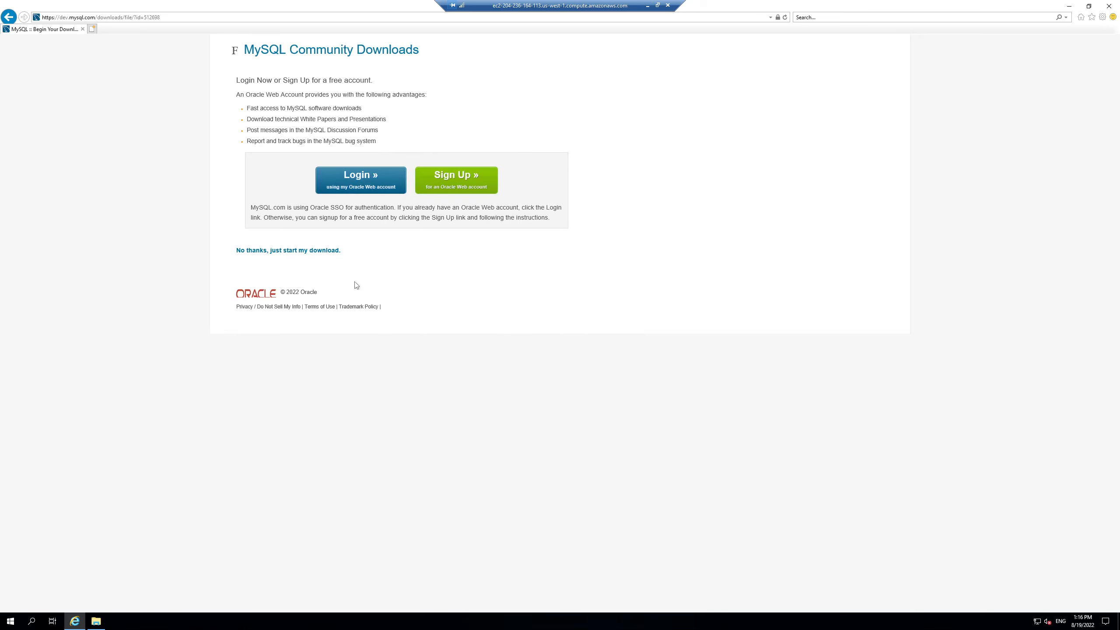
Step: Skip signing in and add cdn.mysql.com to the trusted sites zone
left_click(261, 251)
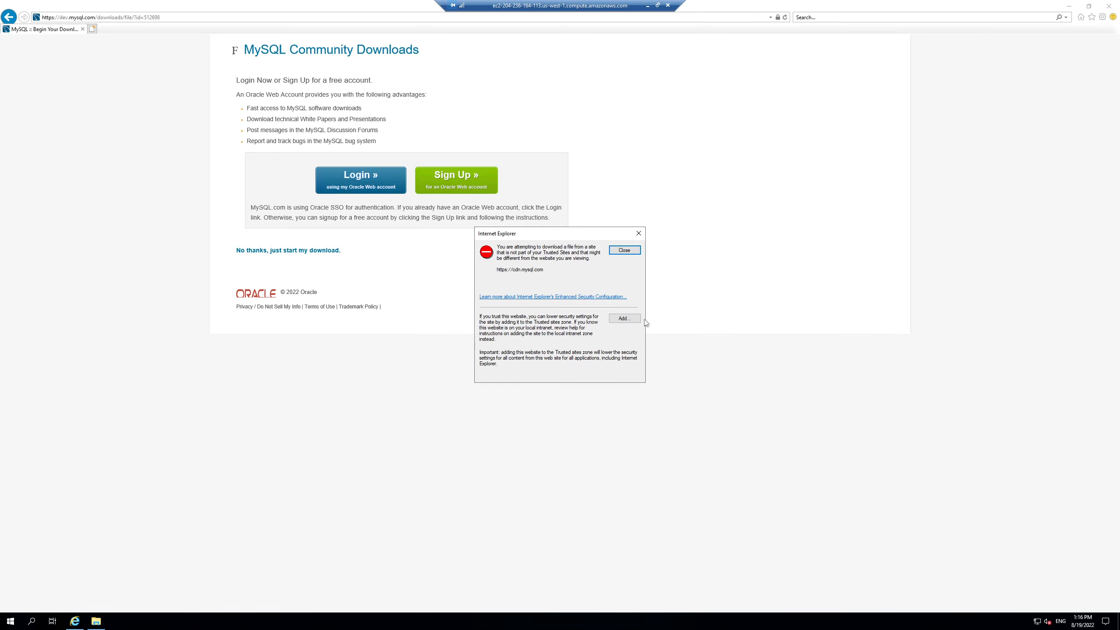
left_click(632, 319)
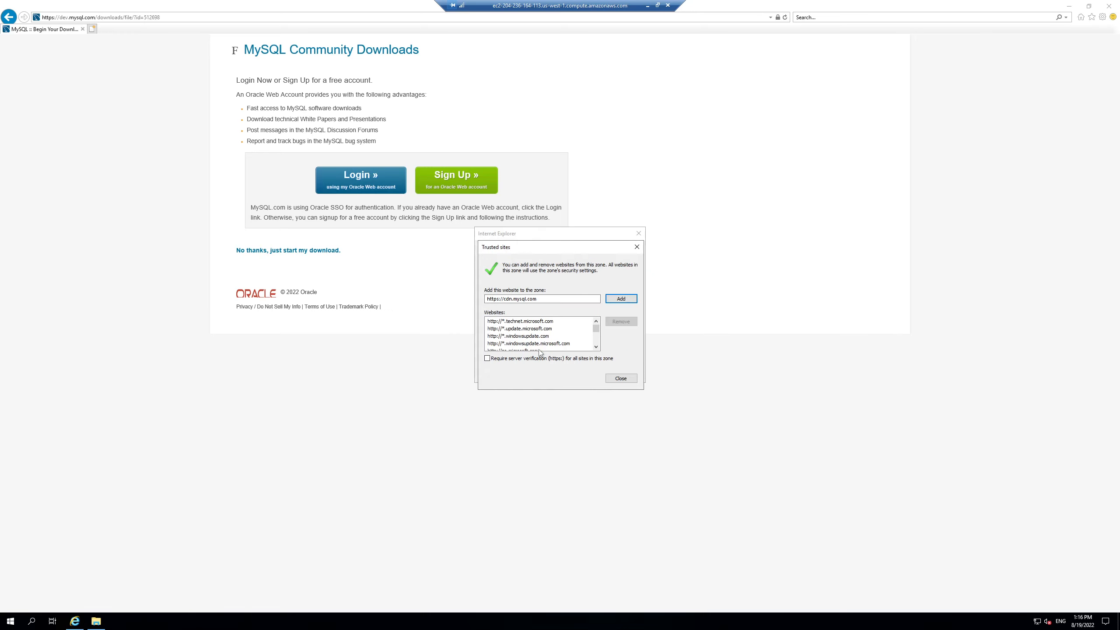
left_click(631, 299)
left_click(621, 378)
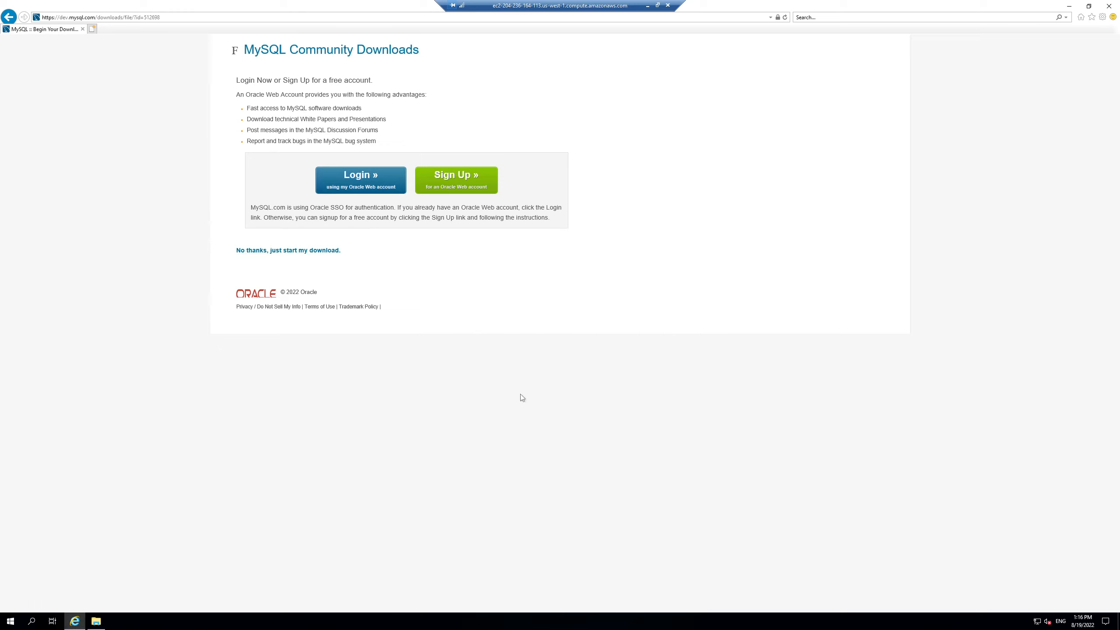
Step: Save and retry the mysql-installer-community-8.0.30.0.msi download, then show it in its folder
left_click(281, 252)
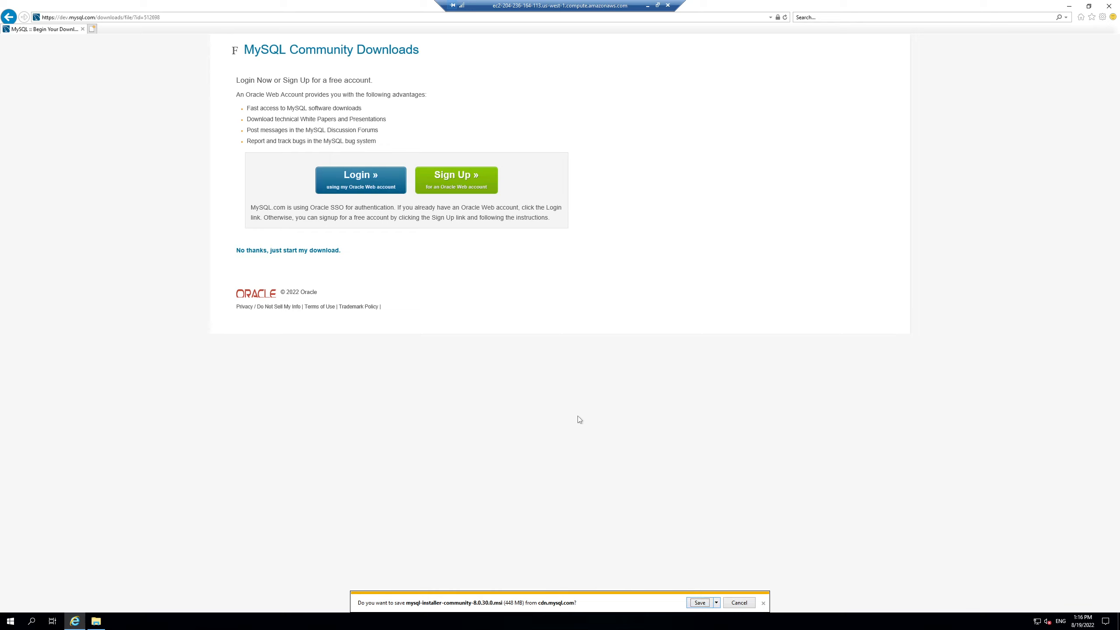
key("Return")
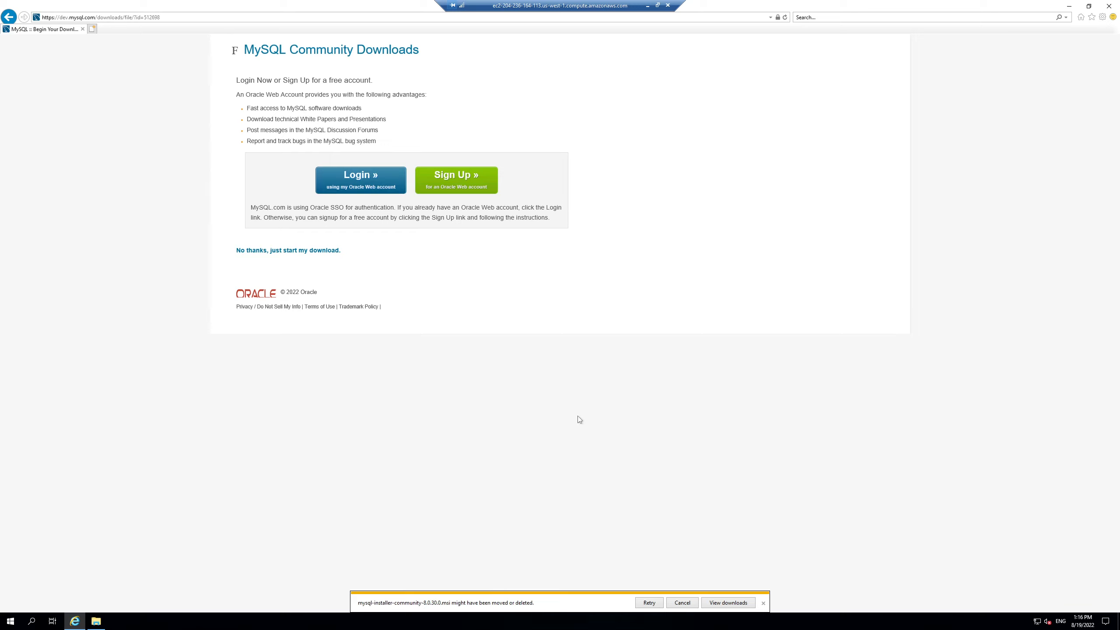
left_click(650, 603)
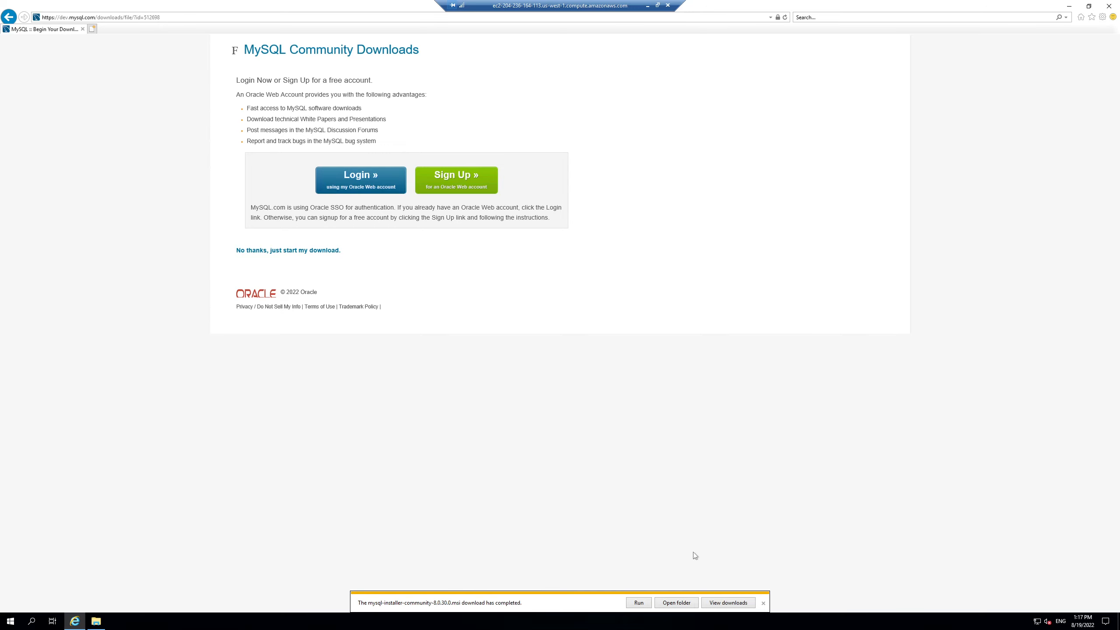
left_click(679, 603)
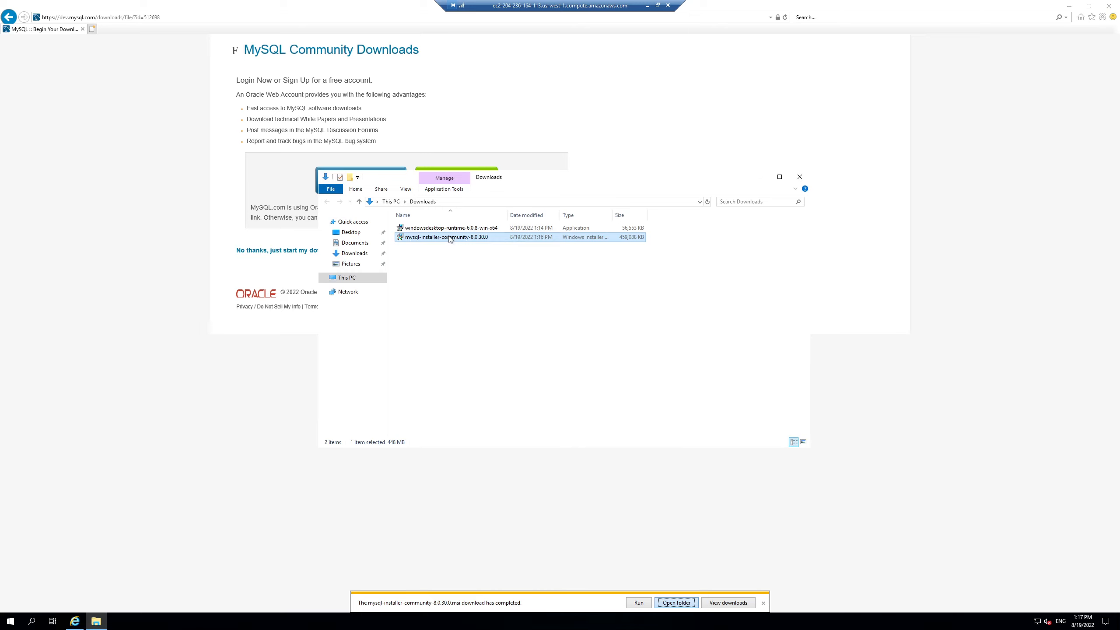
Step: Launch mysql-installer-community-8.0.30.0 from the Downloads folder
double_click(424, 240)
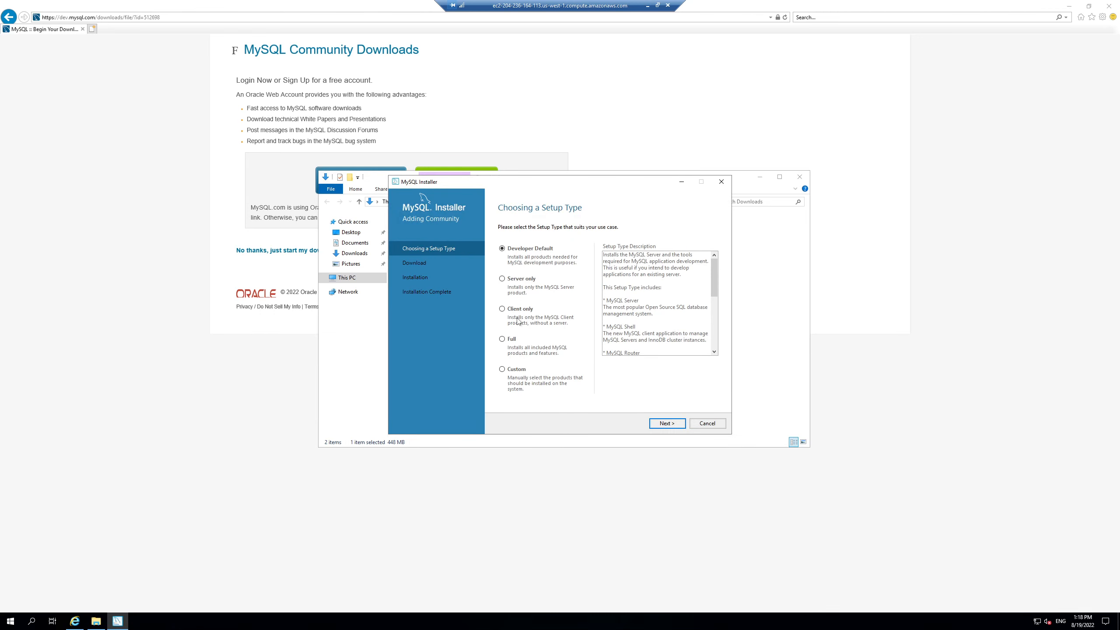
Step: Choose the Custom setup type and add MySQL Server 8.0.30 - X64 to the install list
left_click(502, 370)
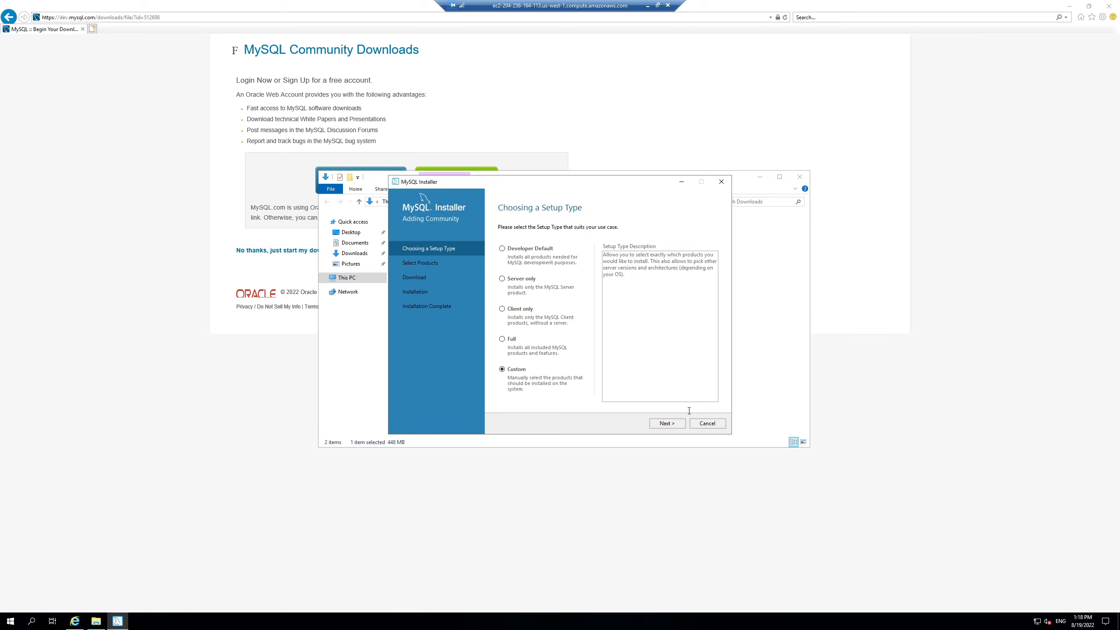
left_click(668, 424)
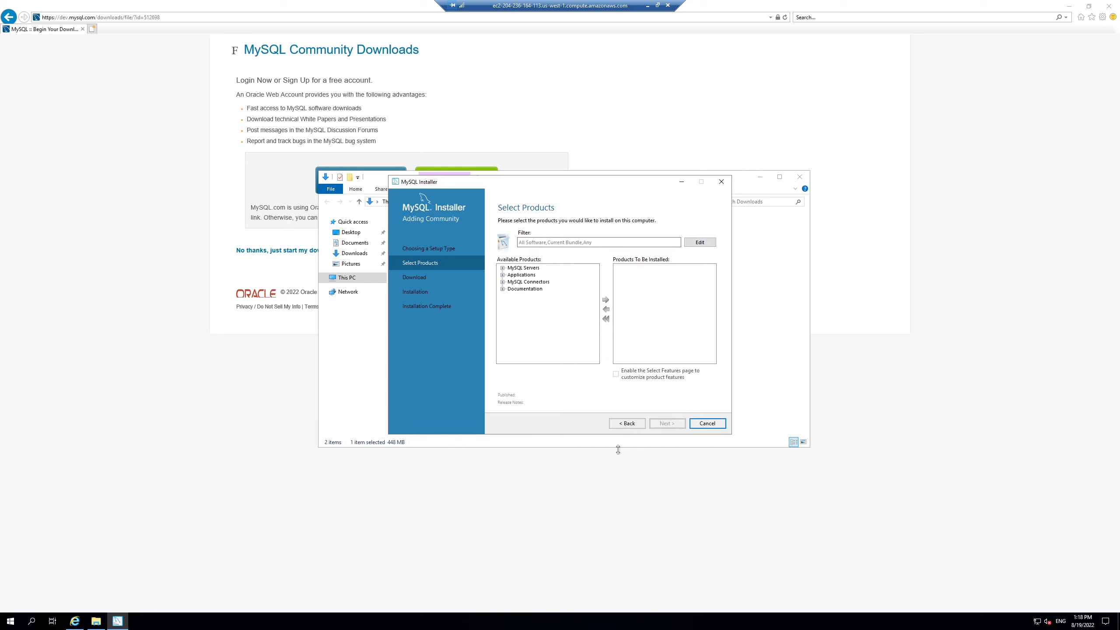
left_click(503, 268)
left_click(511, 275)
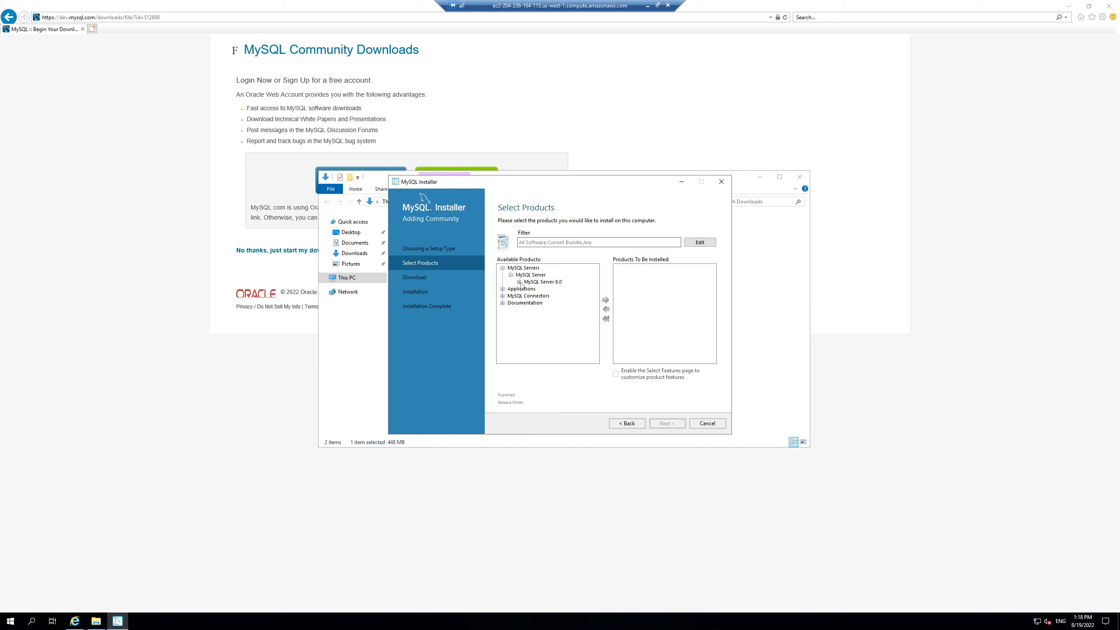
left_click(519, 281)
left_click(559, 290)
left_click(605, 299)
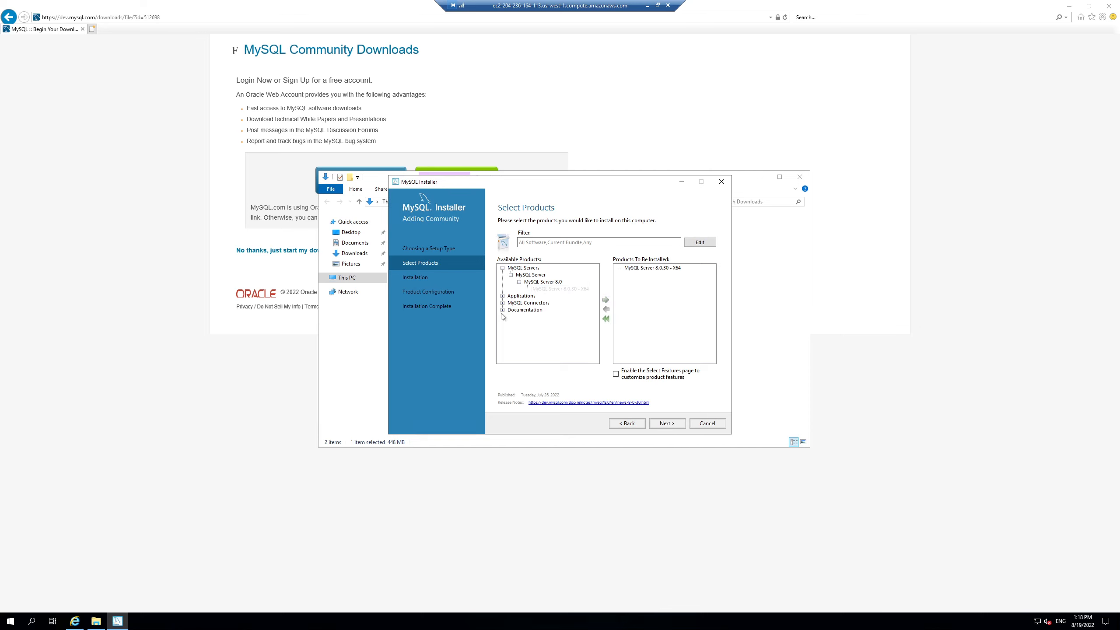
Step: Add MySQL Workbench 8.0.30 - X64, enable feature selection, and keep the default features
left_click(503, 296)
left_click(511, 303)
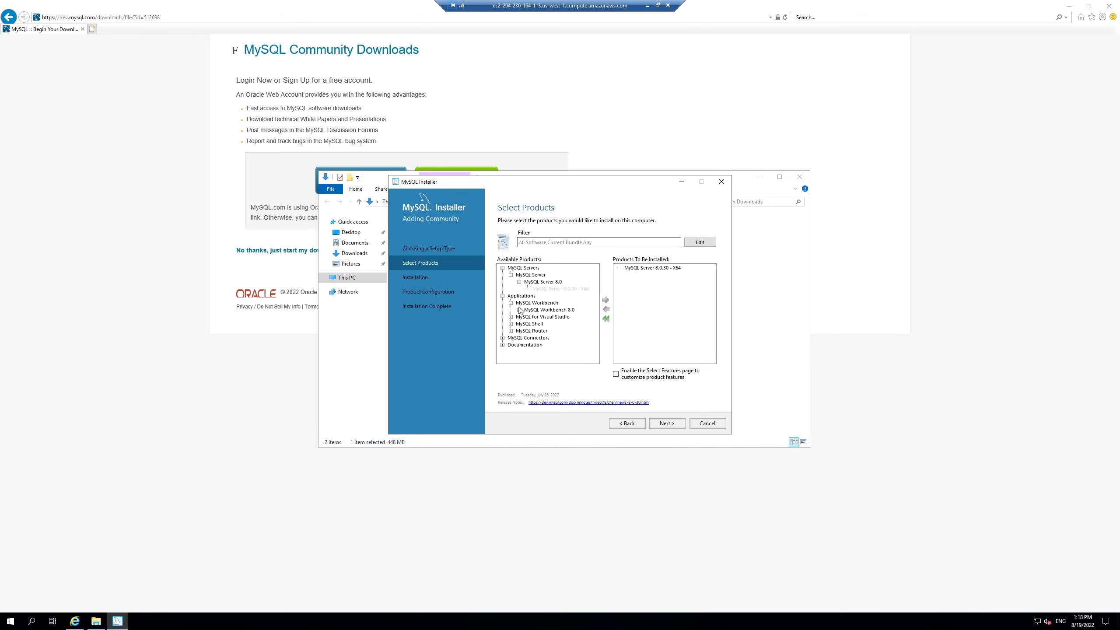
left_click(519, 310)
left_click(554, 317)
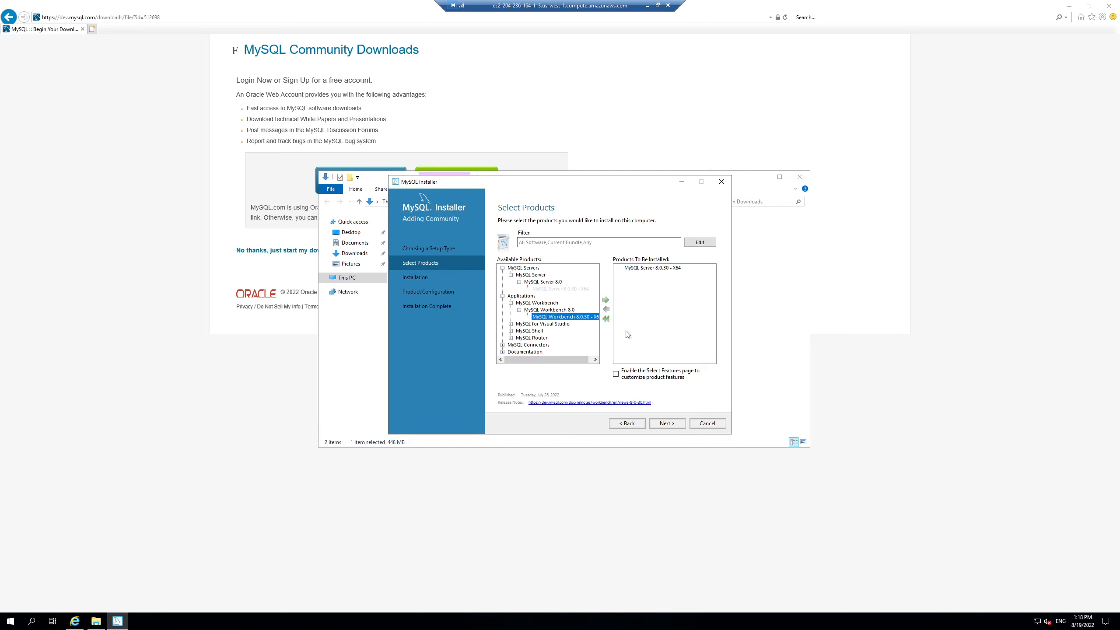
left_click(606, 301)
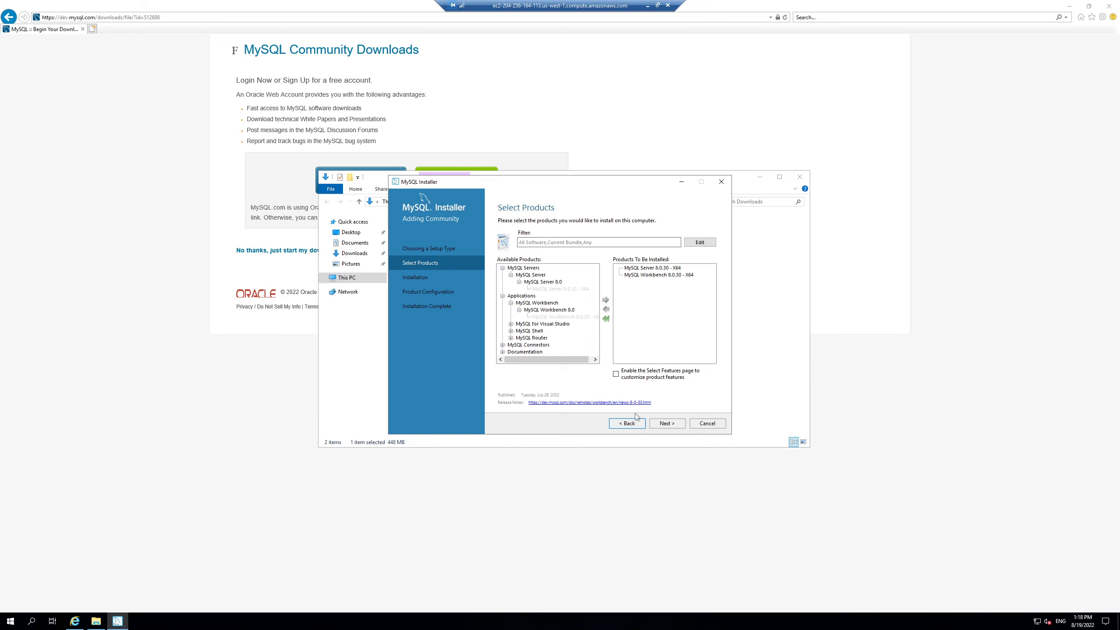
left_click(616, 374)
left_click(663, 426)
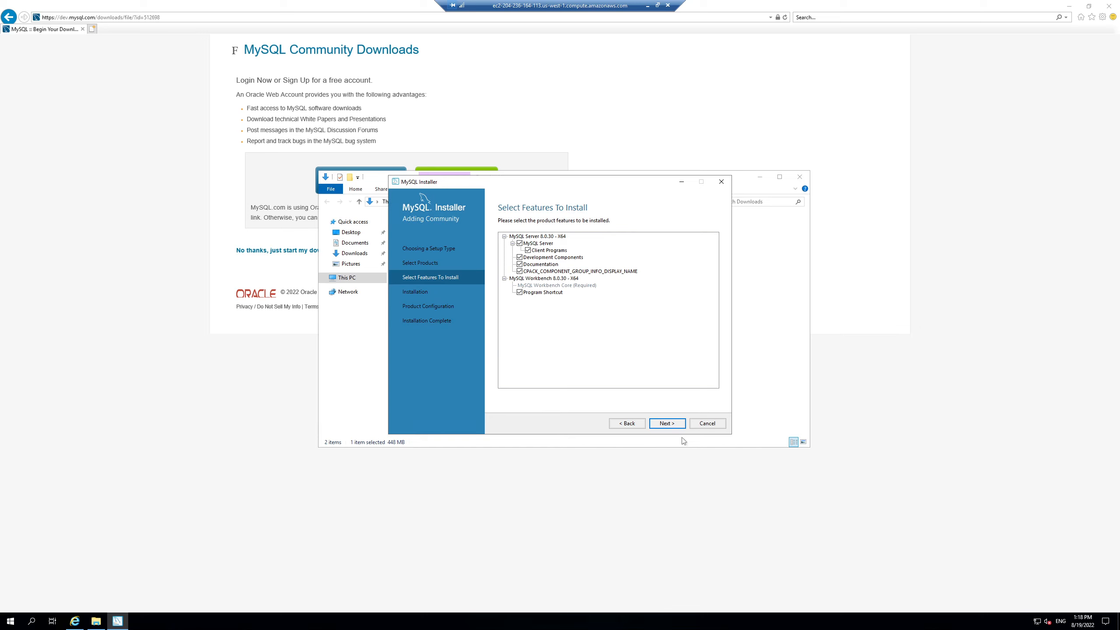
left_click(668, 424)
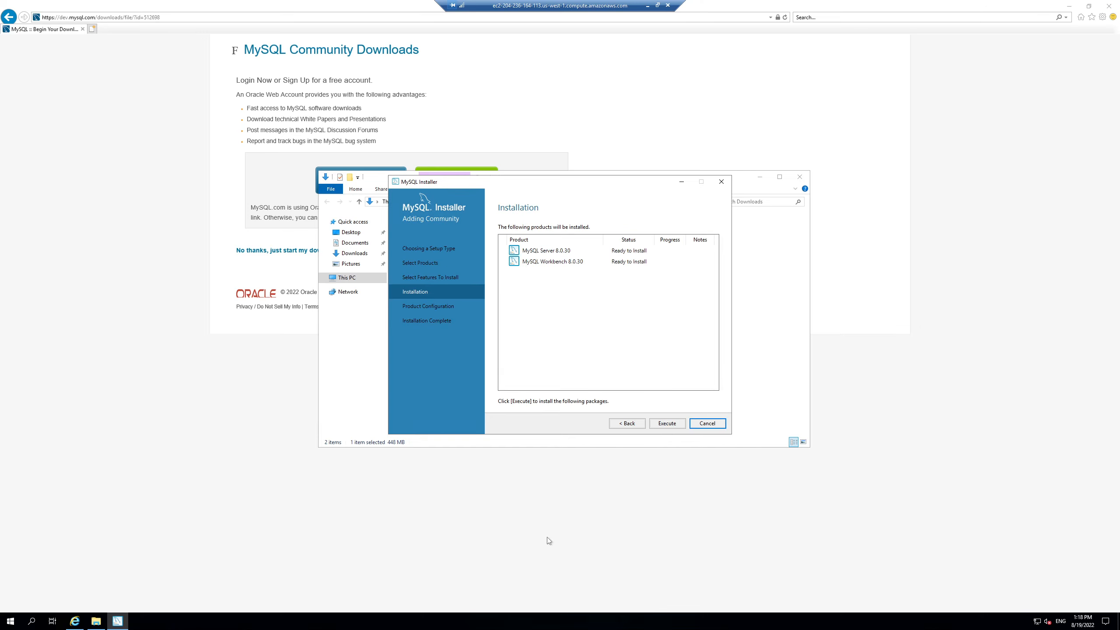
Step: Execute the MySQL Server and Workbench 8.0.30 installation, then continue to Product Configuration
left_click(668, 424)
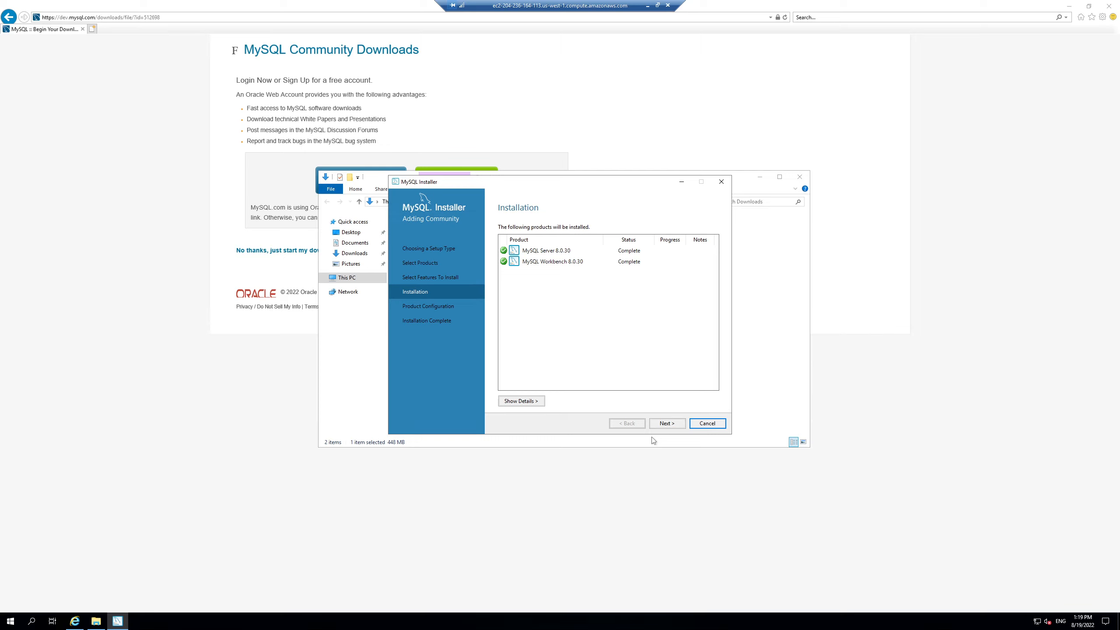
left_click(661, 424)
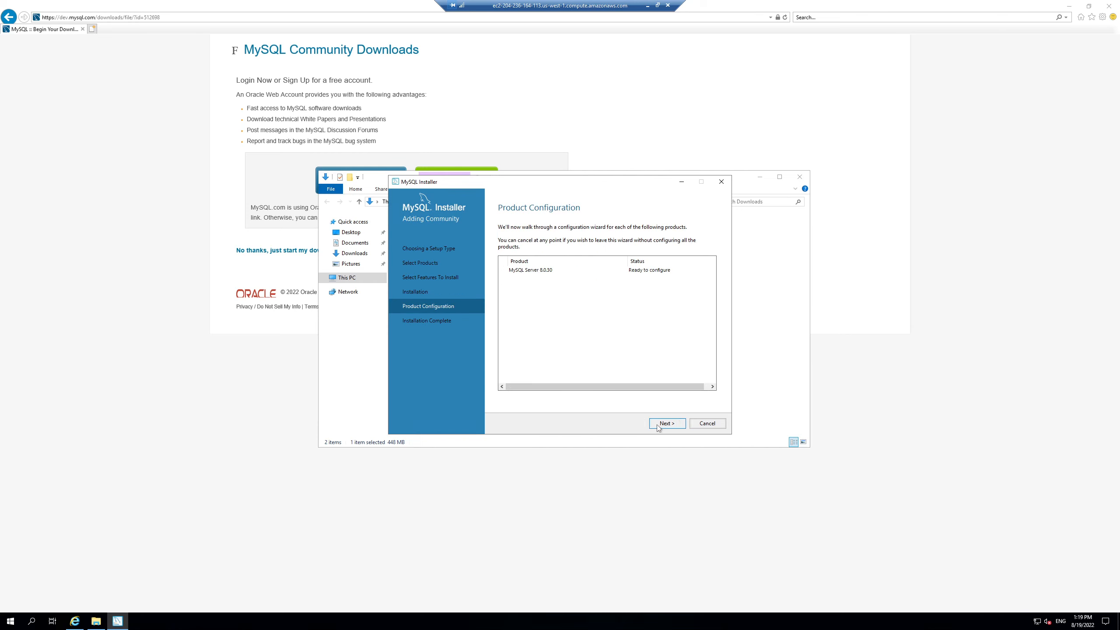
Step: Set the config type to Server Computer, keep port 3306 and strong password authentication
left_click(657, 424)
left_click(579, 249)
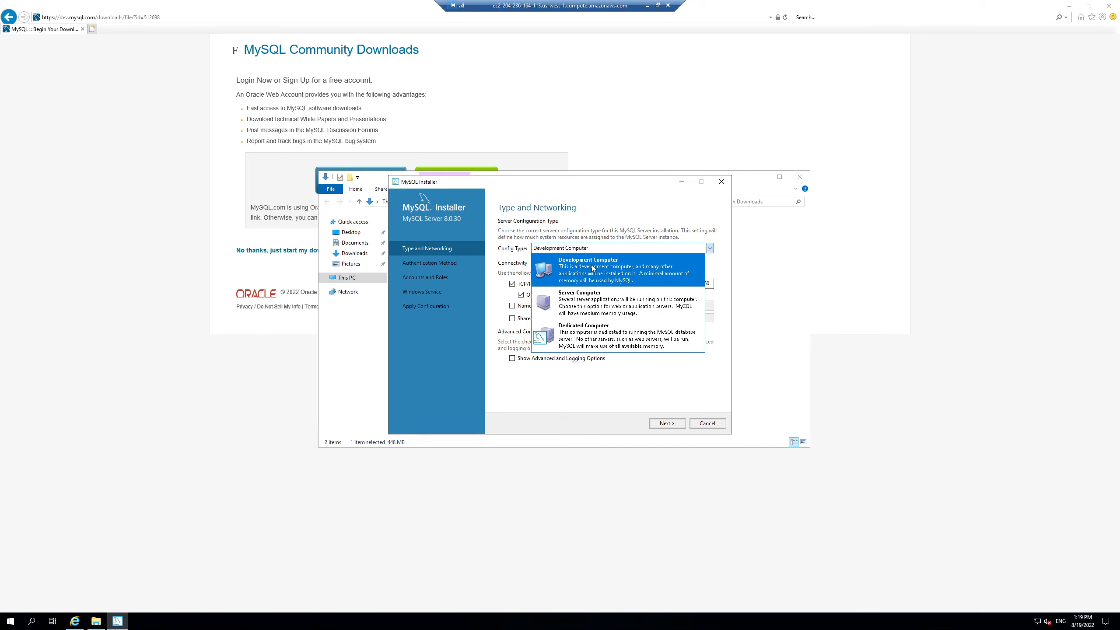
left_click(590, 301)
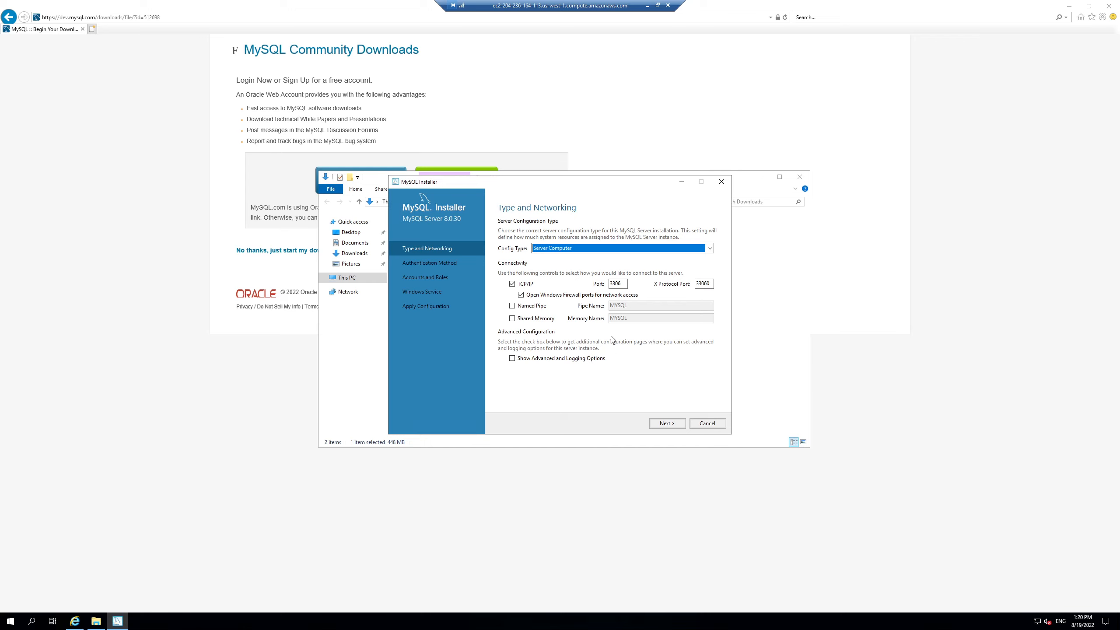
left_click_drag(624, 285, 597, 282)
left_click(616, 284)
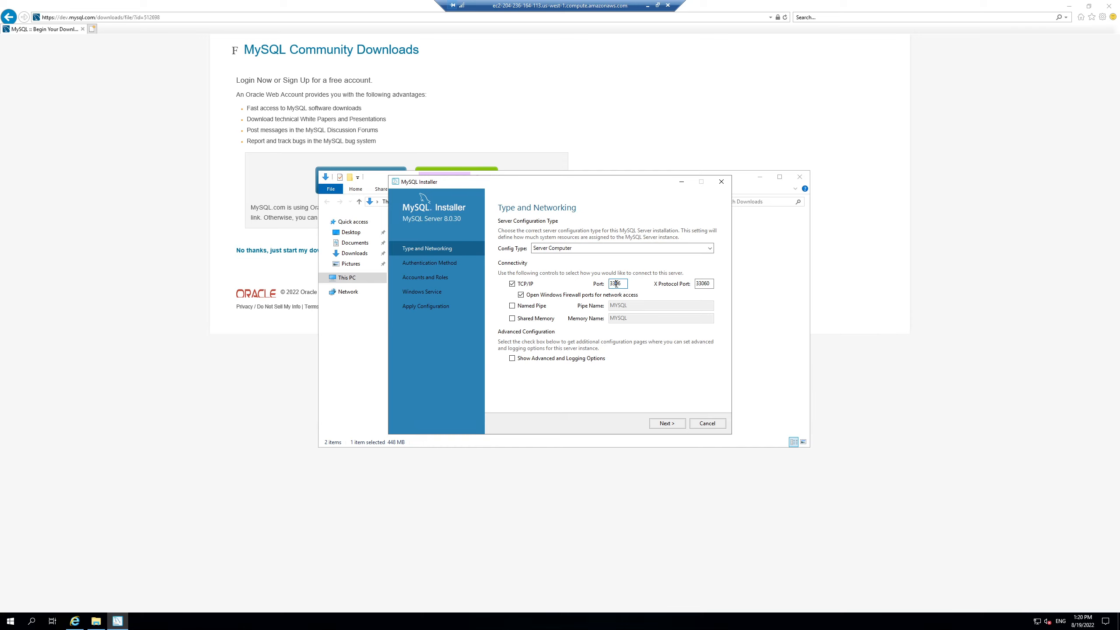
double_click(617, 284)
left_click(666, 424)
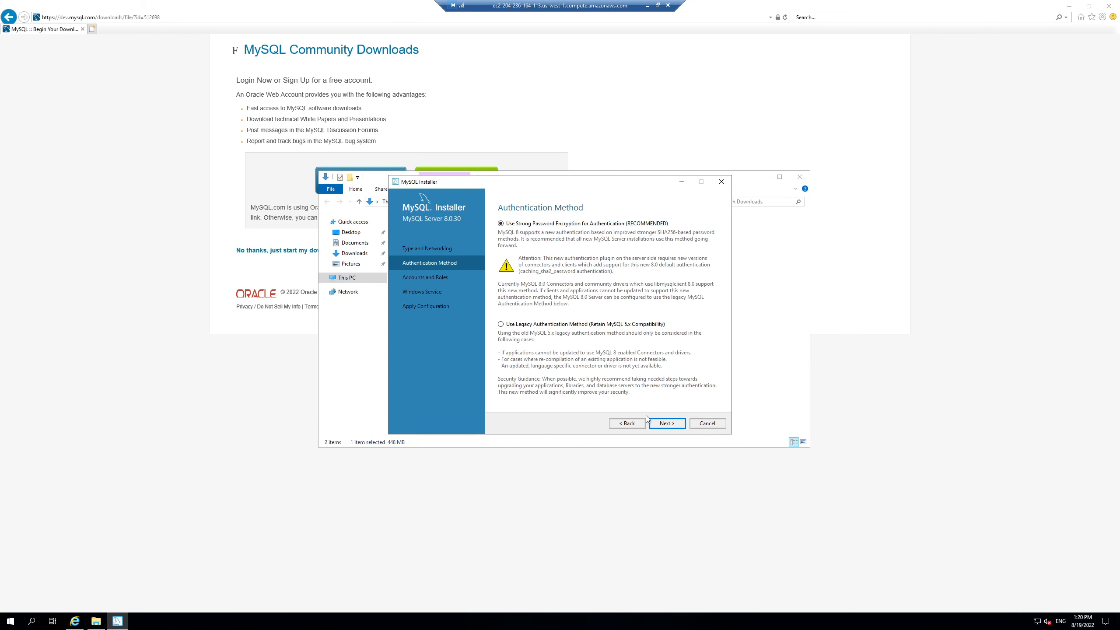
left_click(667, 424)
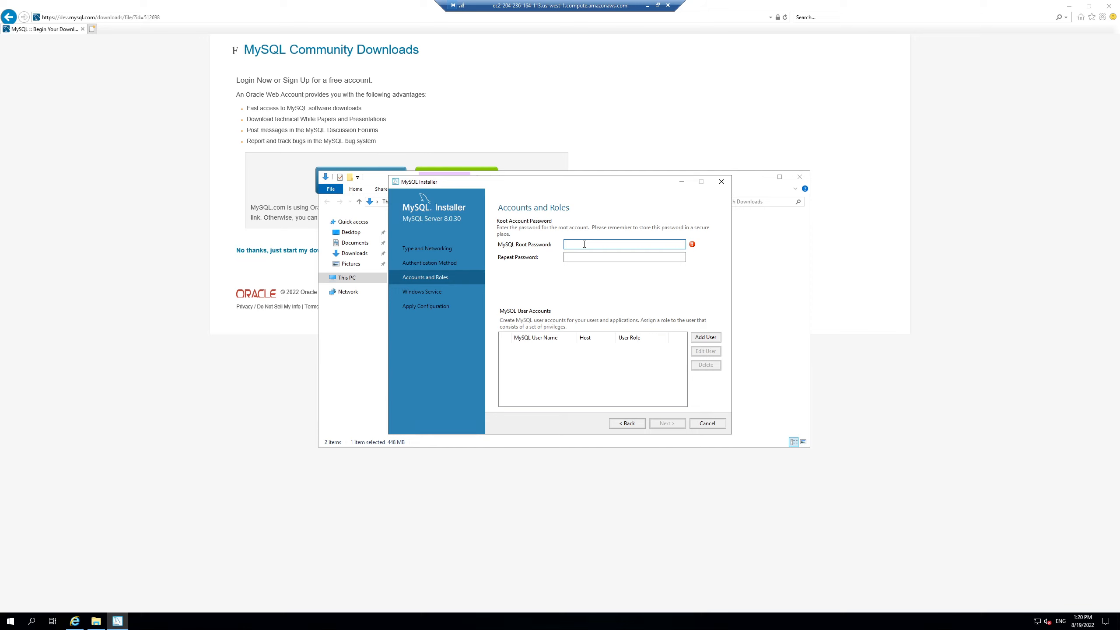
Step: Enter the root password twice and accept the default MySQL80 Windows service settings
type("password")
key("Tab")
type("pas")
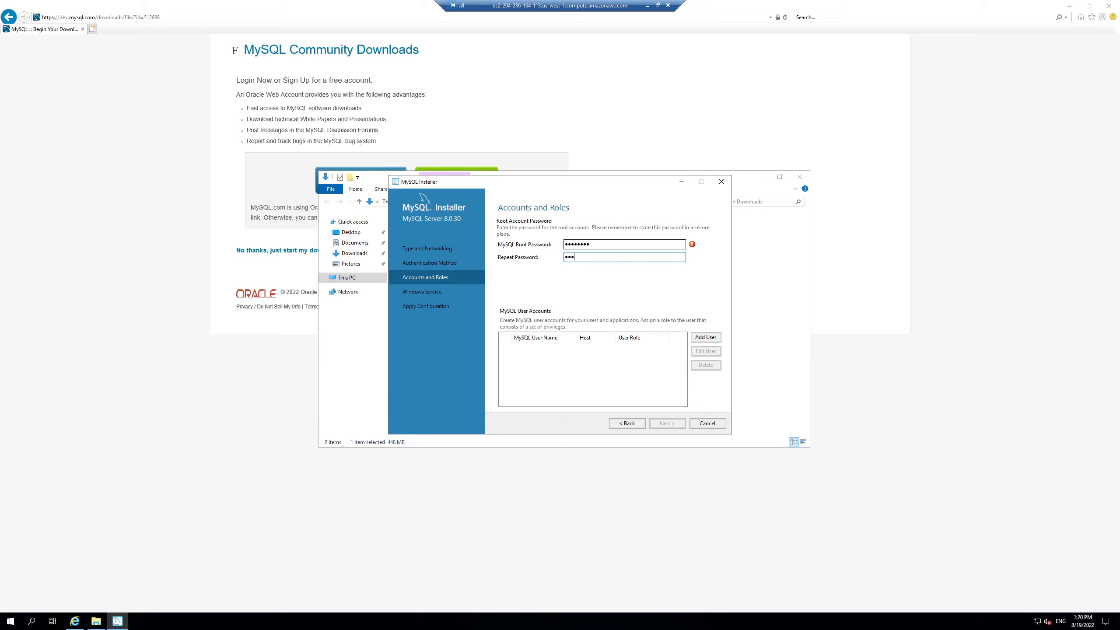
type("swor")
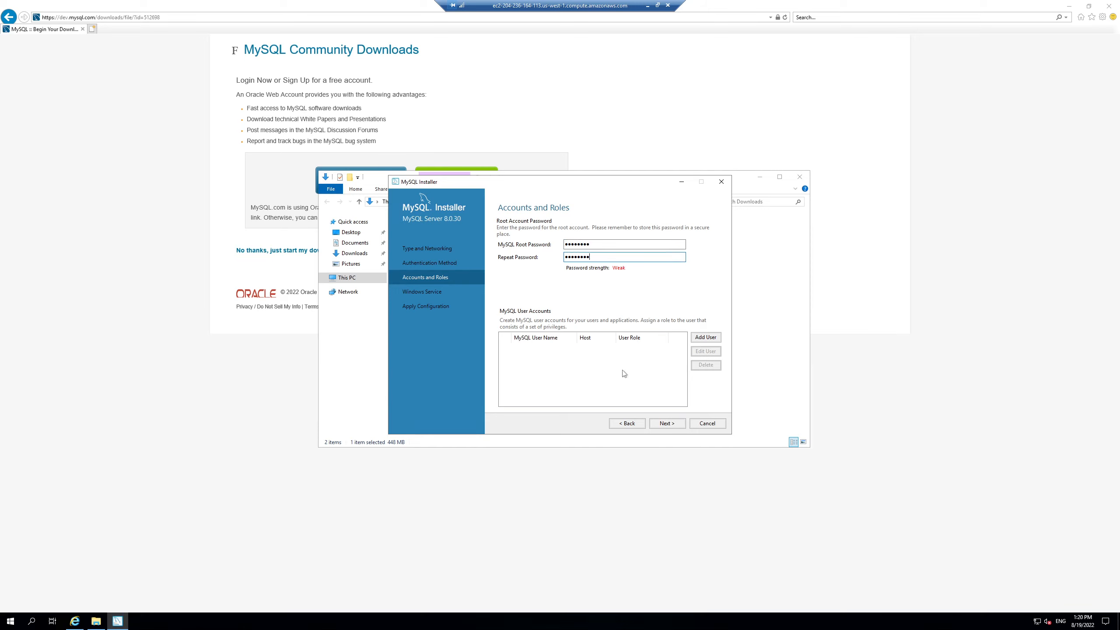
left_click(622, 370)
left_click(665, 424)
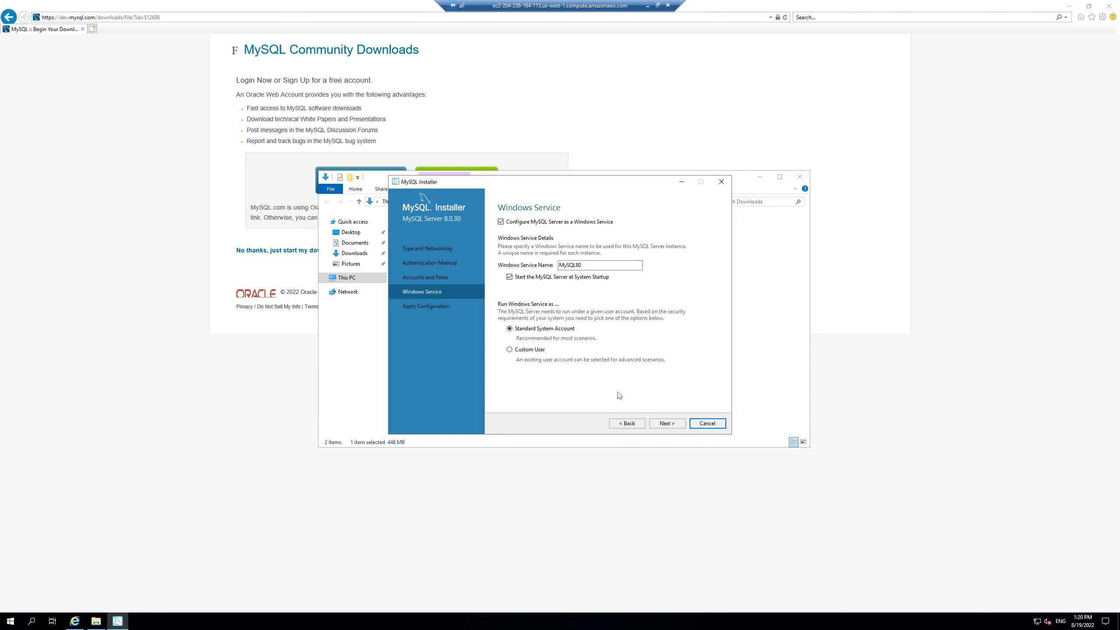
left_click(667, 428)
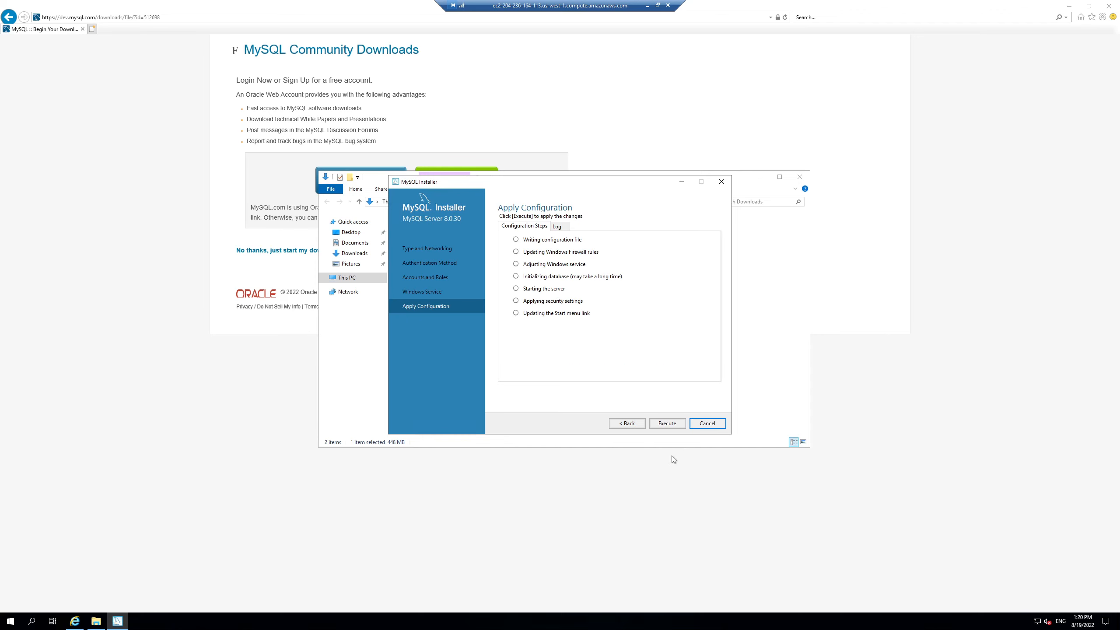
Step: Execute the MySQL Server 8.0.30 configuration and finish the installer to launch Workbench
left_click(666, 427)
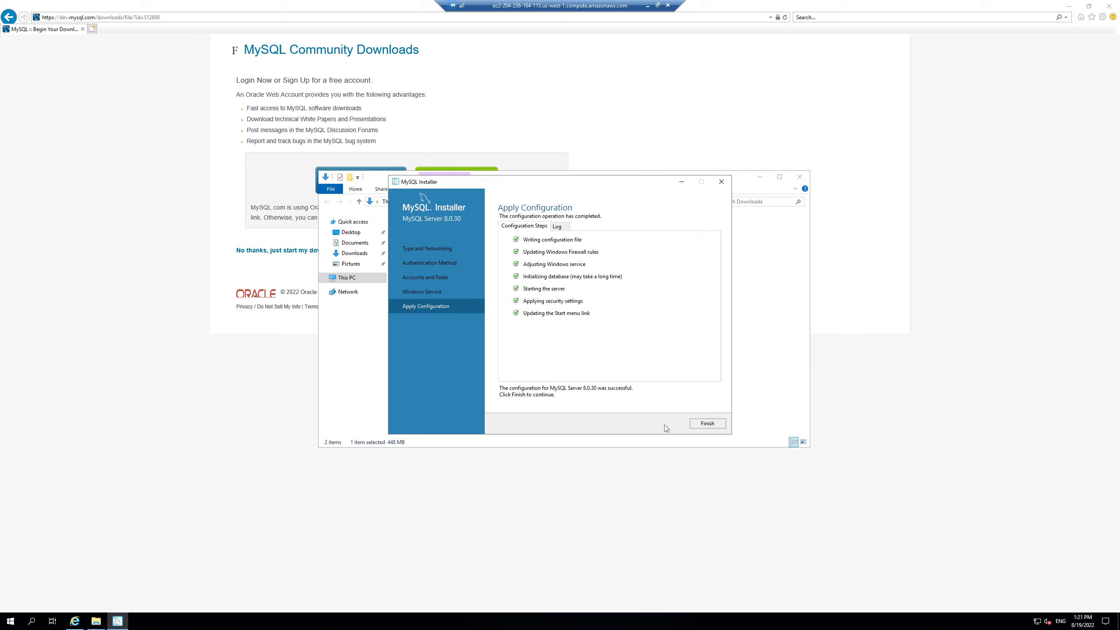
left_click(696, 421)
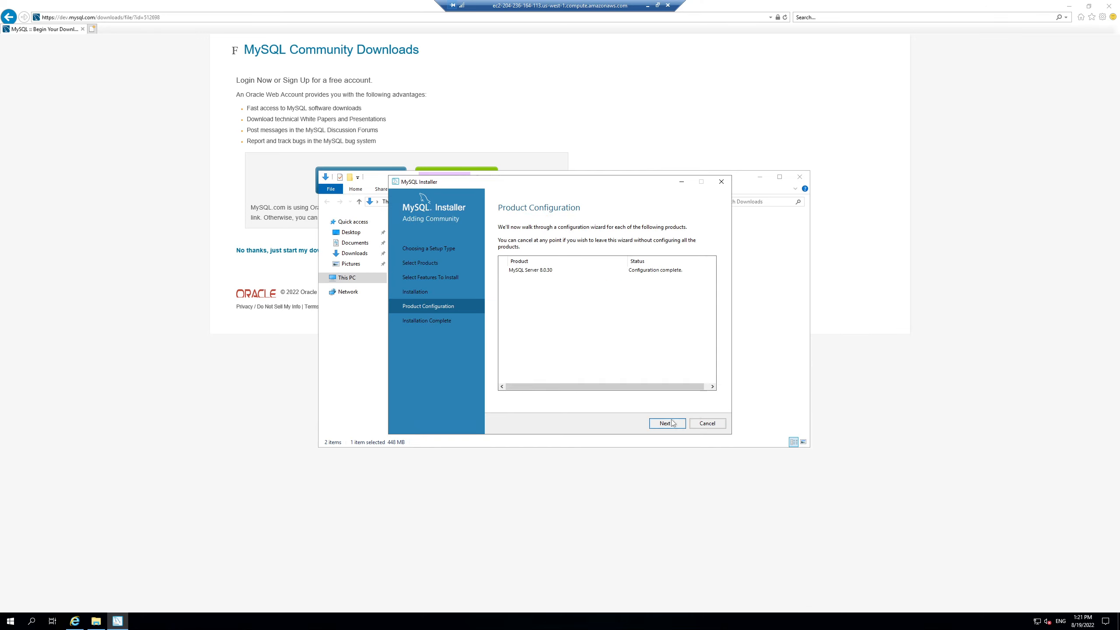
left_click(671, 422)
left_click(708, 424)
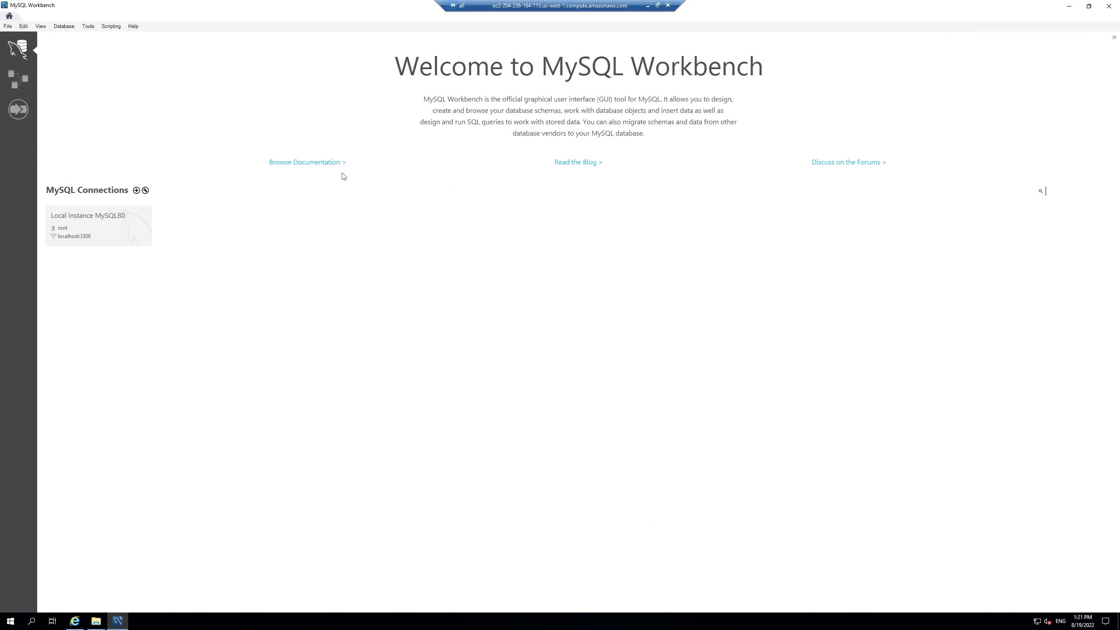
Step: Open the Local instance MySQL80 connection, logging in with the root password
left_click(121, 219)
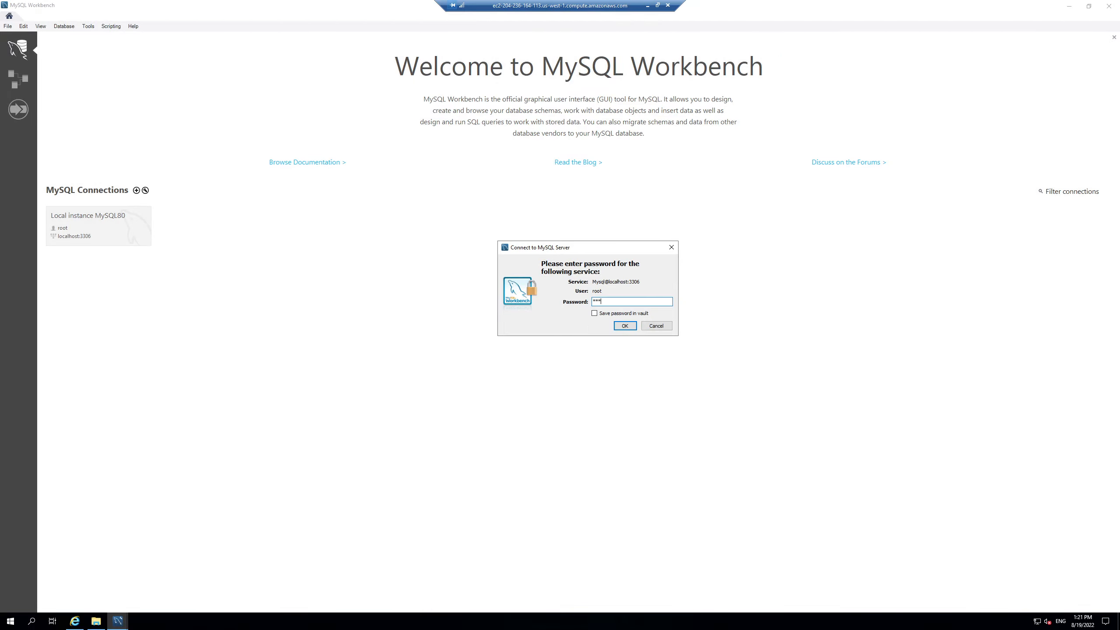
type("********")
left_click(624, 327)
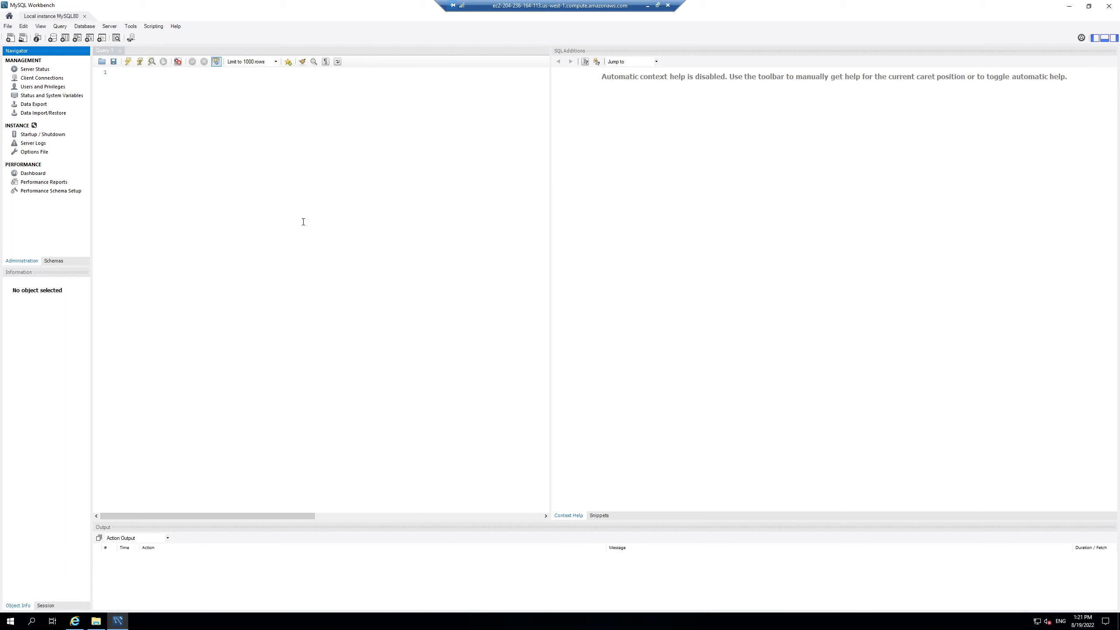
Step: Open Users and Privileges and add a new account with login name futuremud
left_click(110, 27)
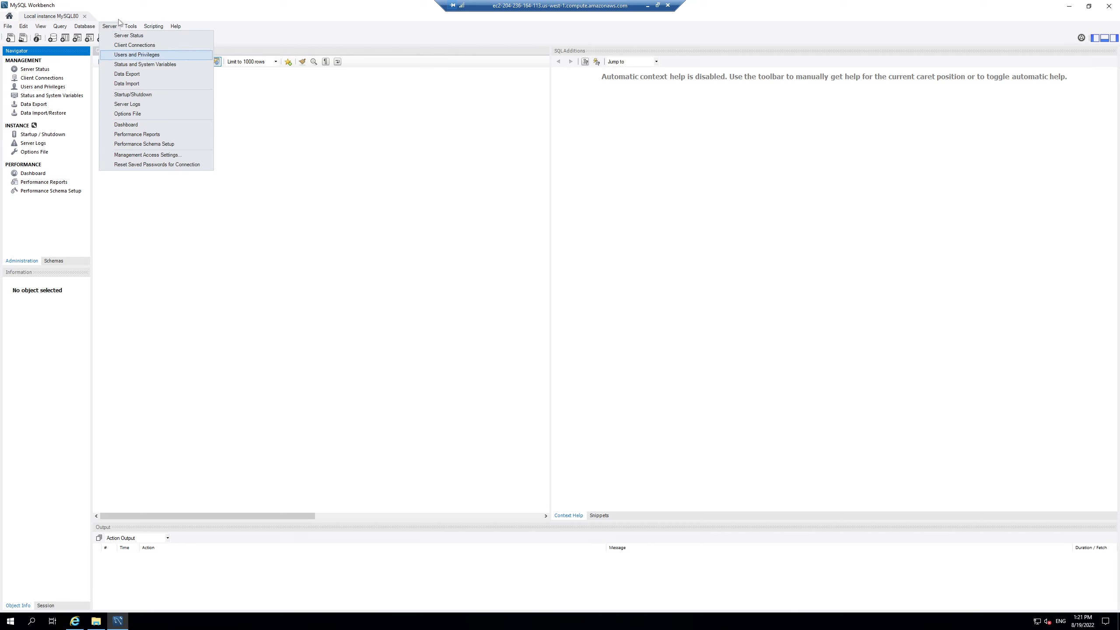
left_click(138, 56)
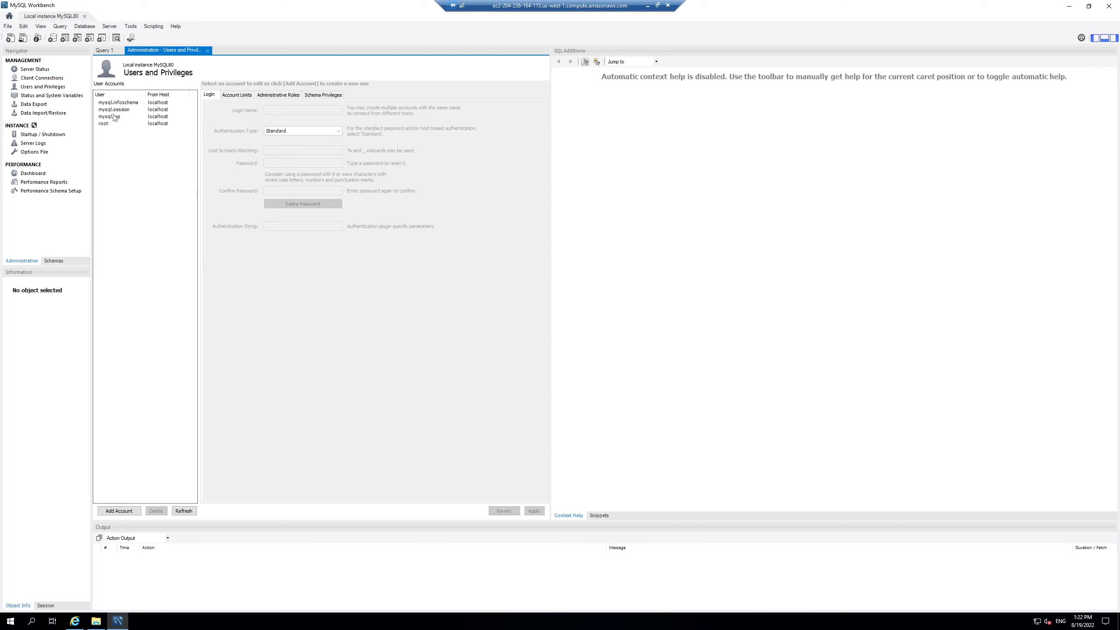
left_click(119, 511)
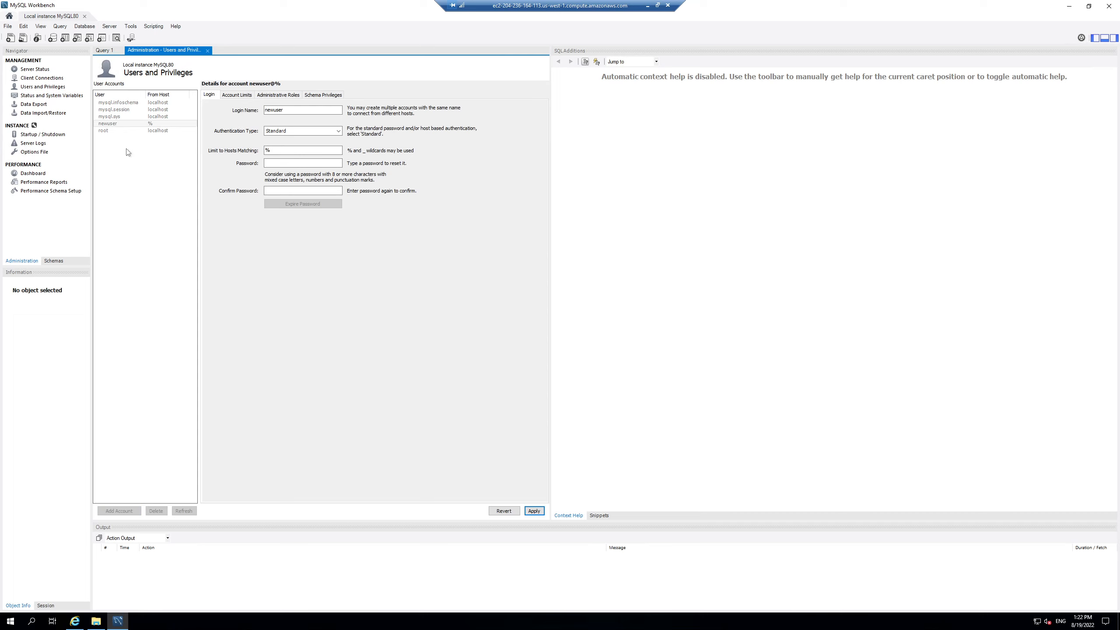
double_click(297, 111)
type("futuremud")
Step: Limit the futuremud account to host localhost and enter and confirm its password
left_click(267, 149)
double_click(267, 149)
type("localhost")
left_click(282, 162)
type("***")
key("Tab")
type("********")
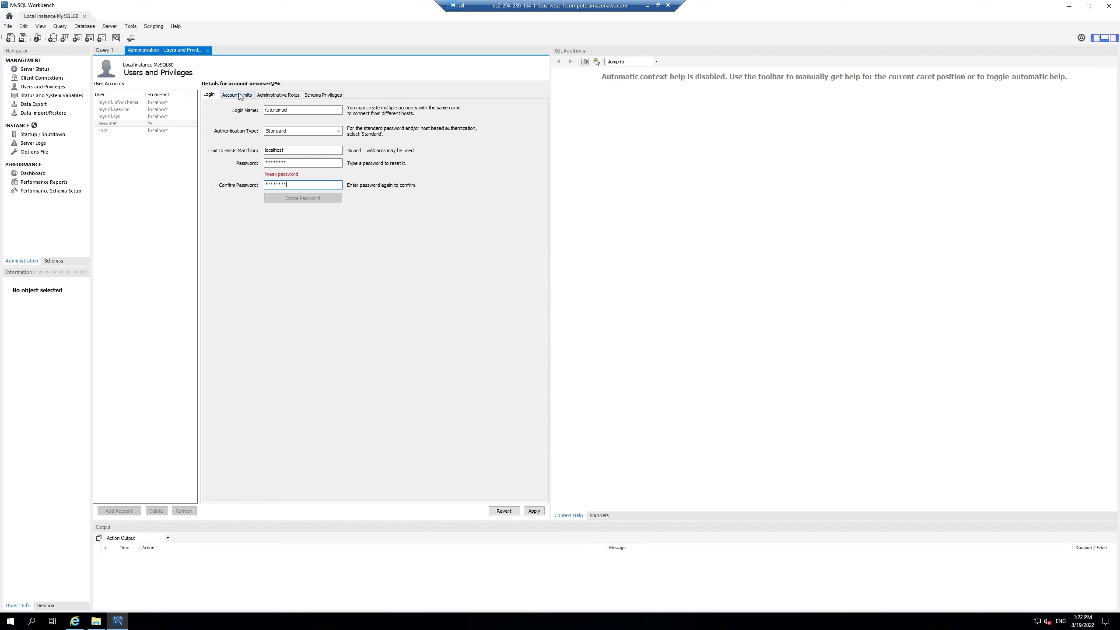
Step: Grant futuremud ALL privileges on all schemas (%) and apply the new account
left_click(323, 95)
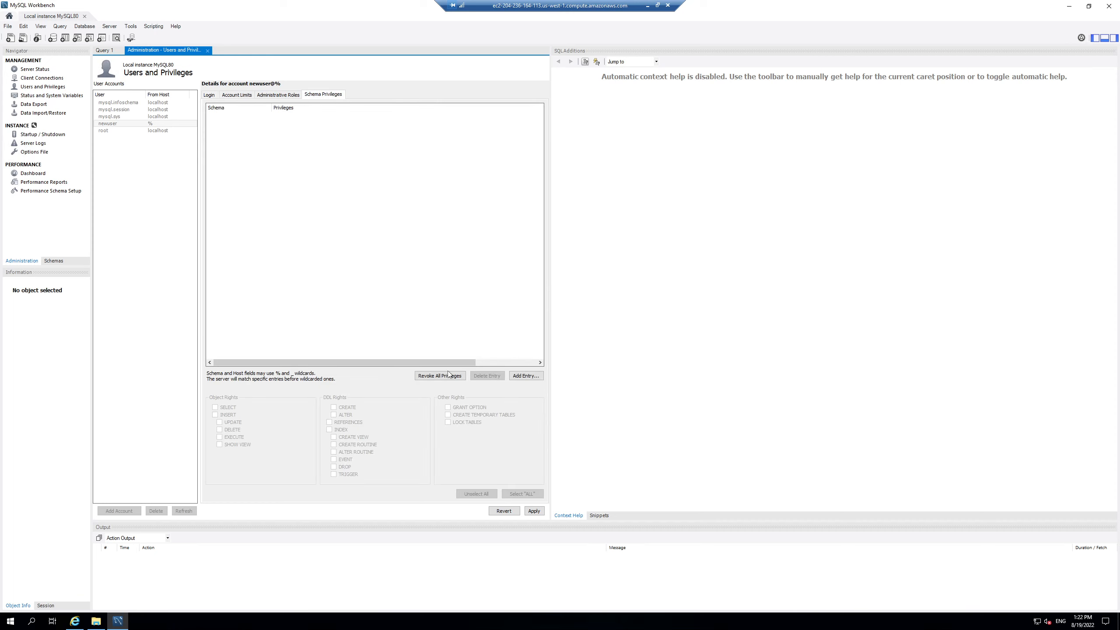
left_click(525, 377)
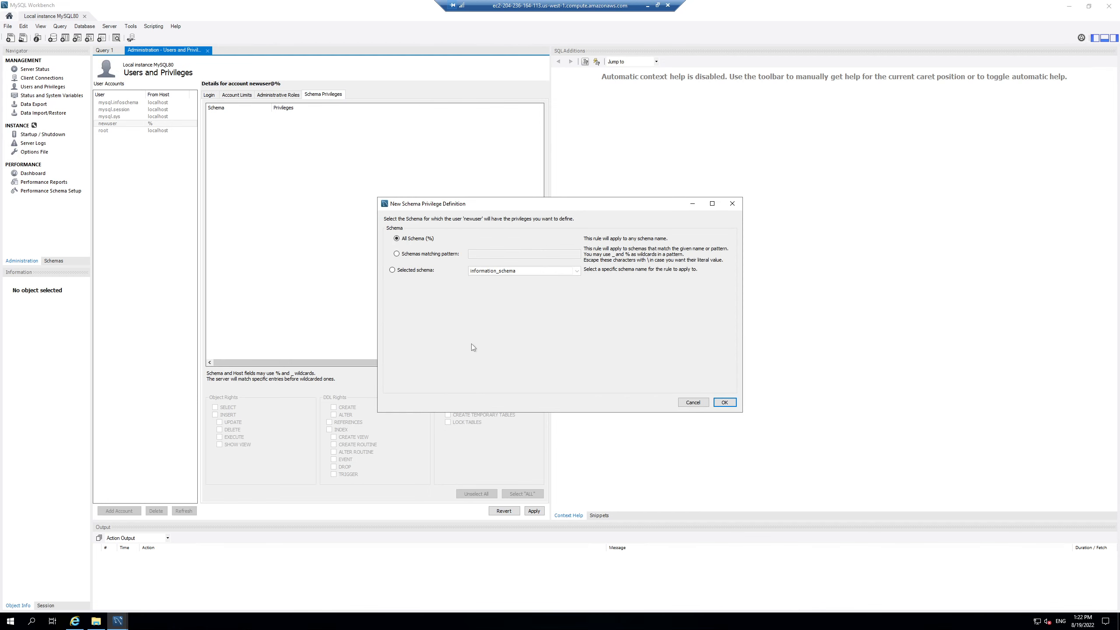
left_click(724, 403)
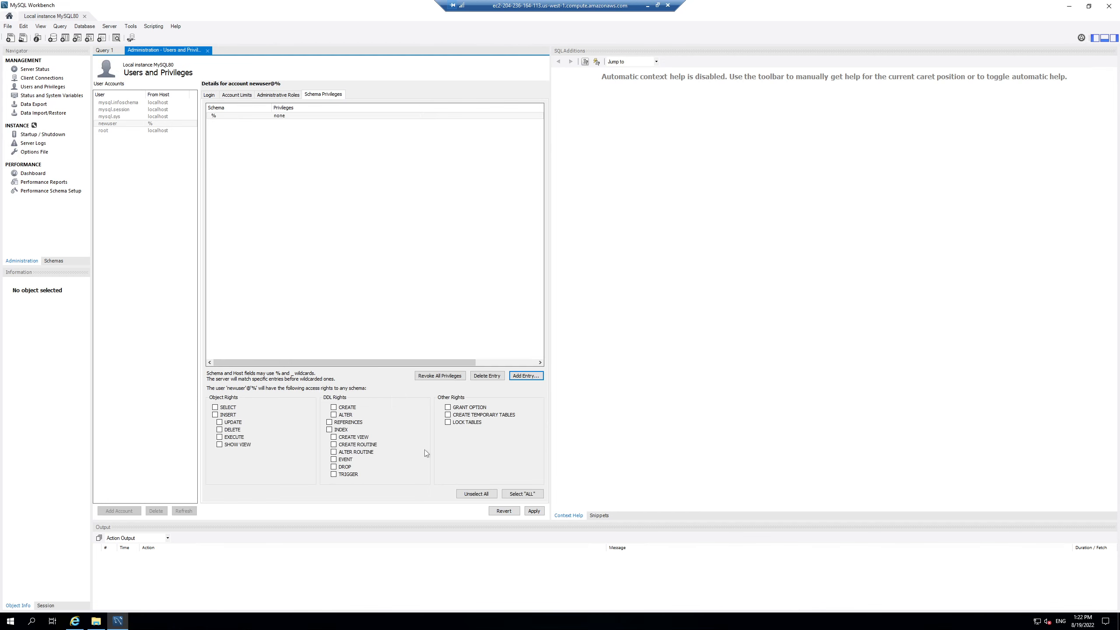
left_click(522, 494)
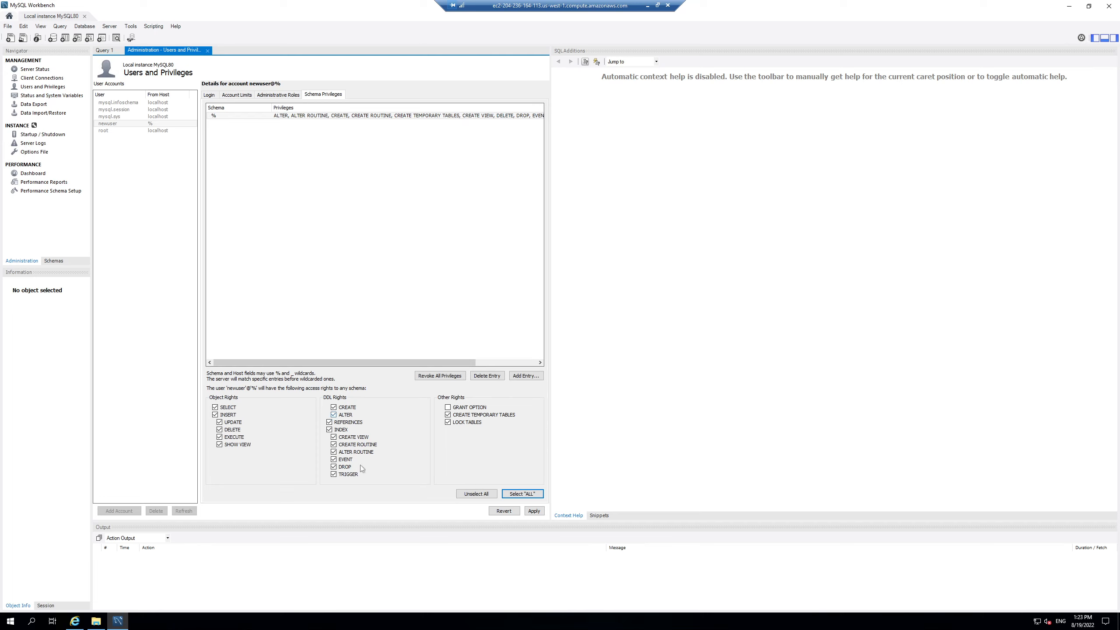
left_click(533, 511)
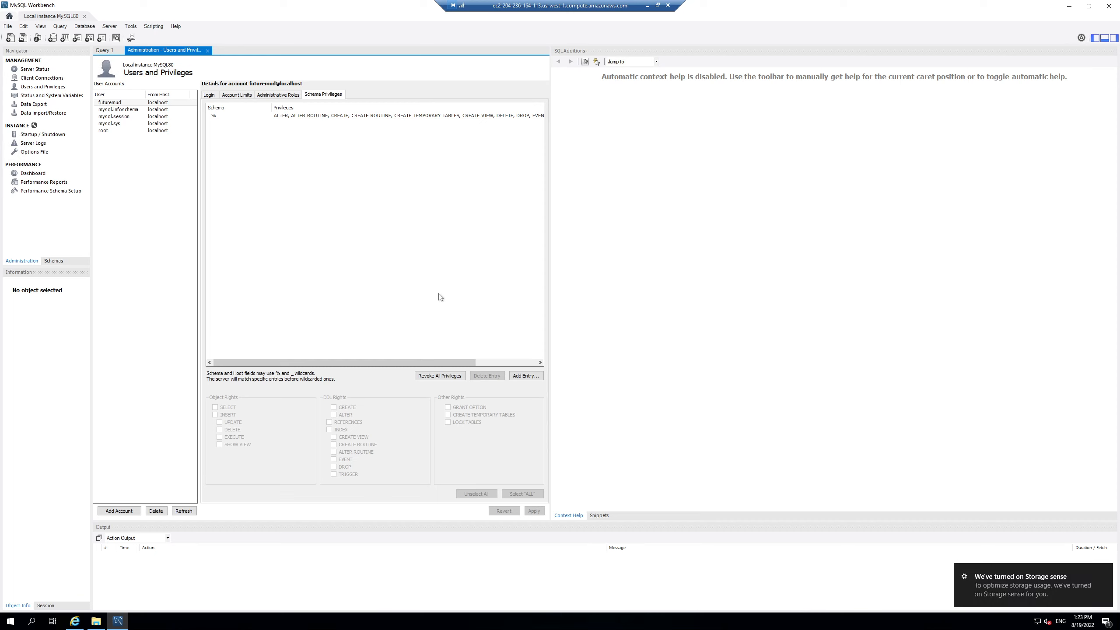
left_click(117, 105)
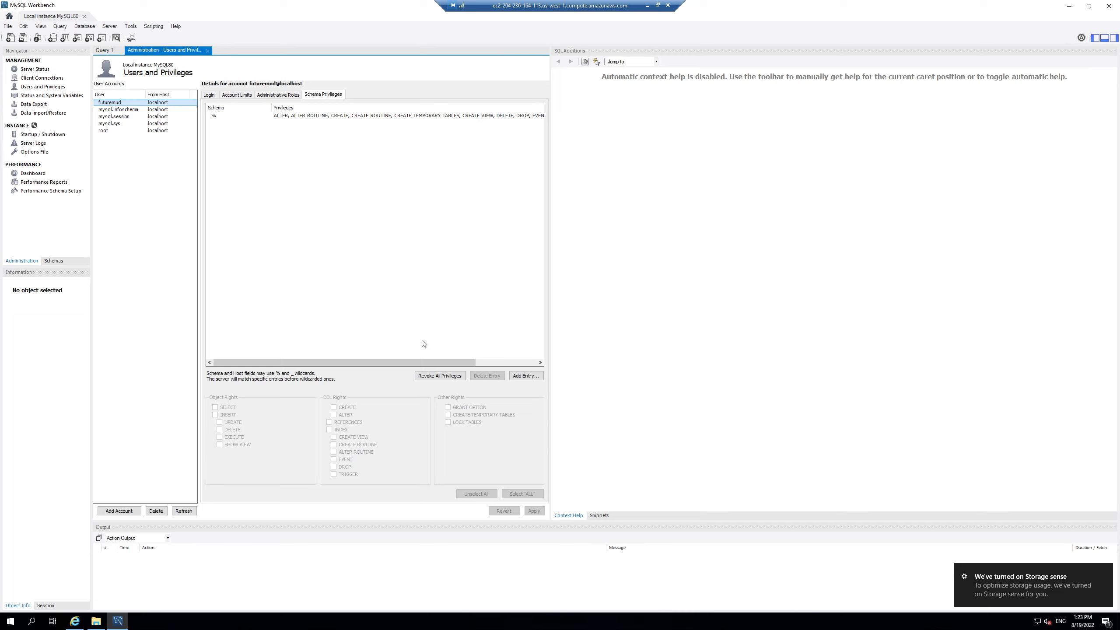
Step: Browse to labmud.com's FutureMUD Public Releases page and its Latest Public Release downloads
left_click(80, 624)
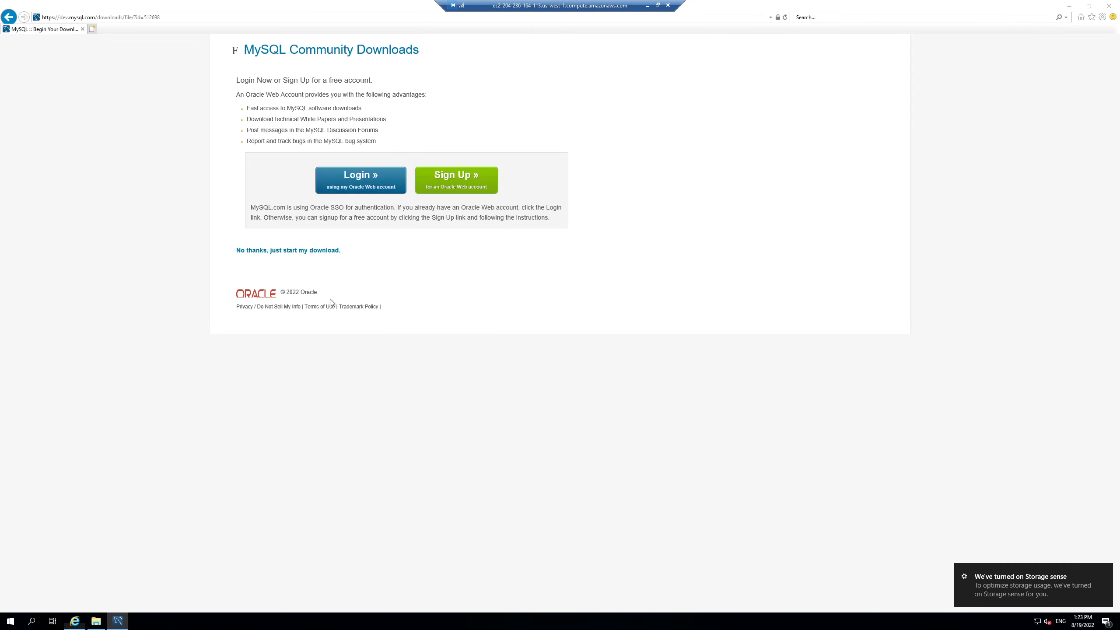
left_click(178, 21)
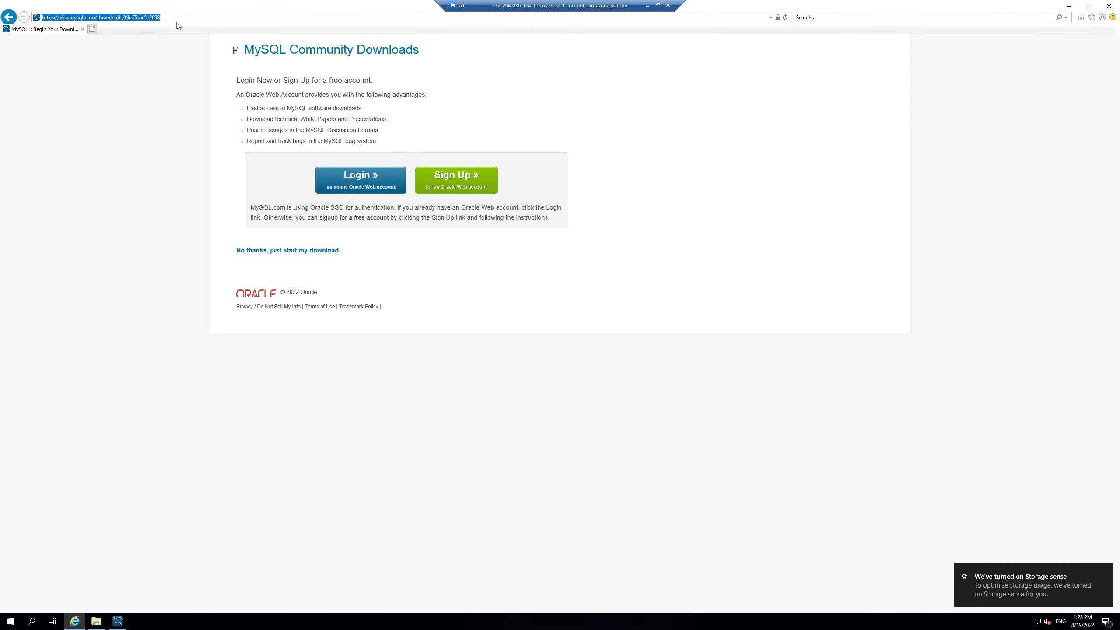
type("labd.com")
key("BackSpace")
key("BackSpace")
key("BackSpace")
key("BackSpace")
type("mud.com")
key("Return")
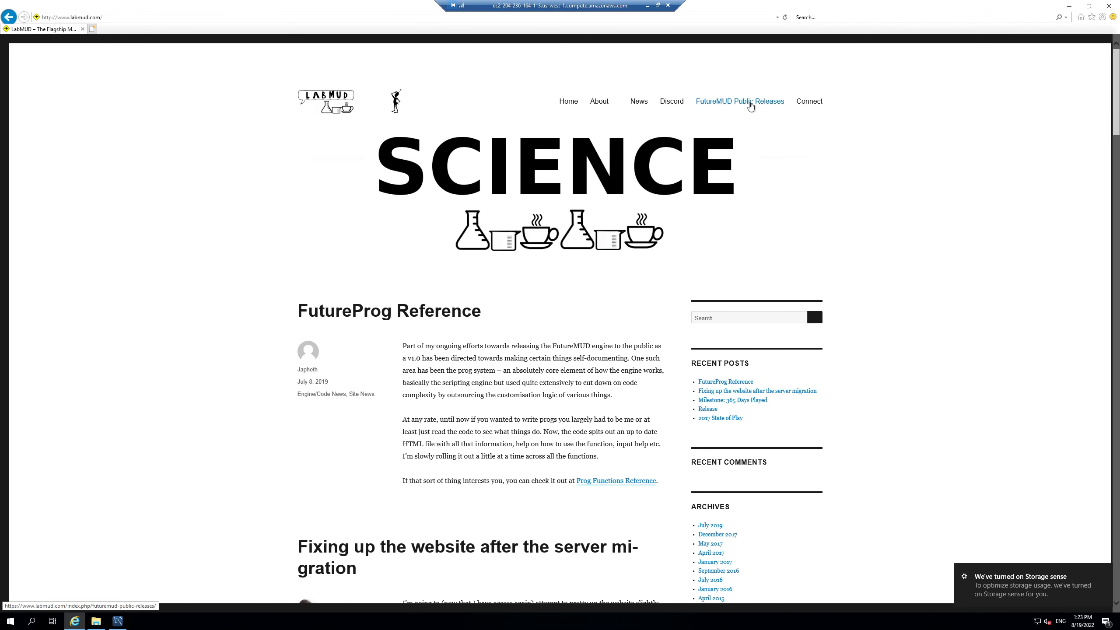
left_click(750, 104)
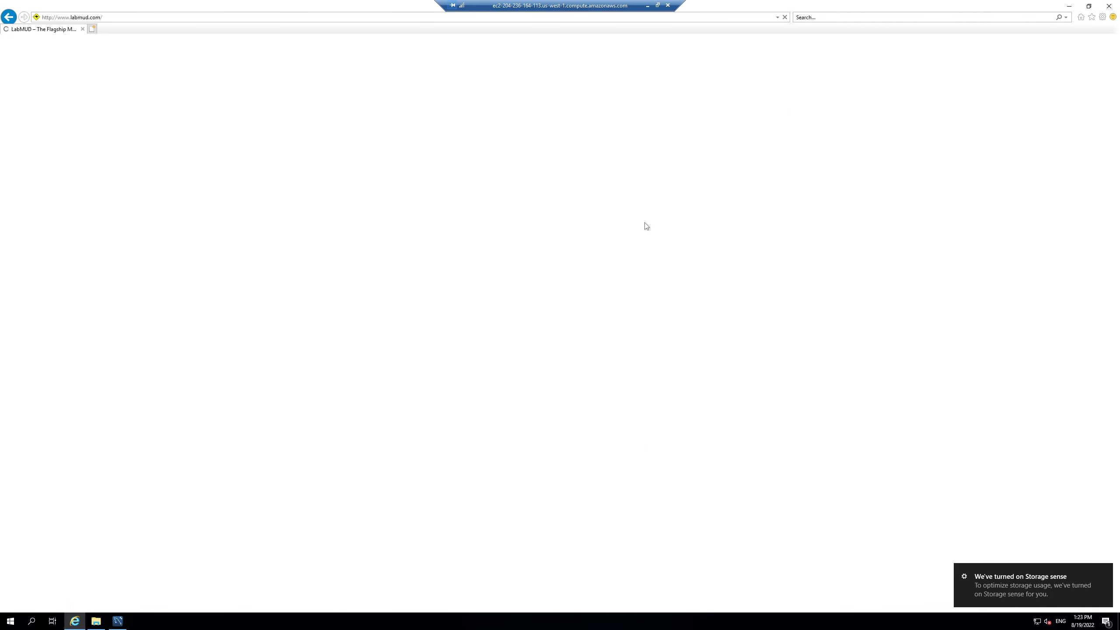
scroll(532, 302, "down", 3)
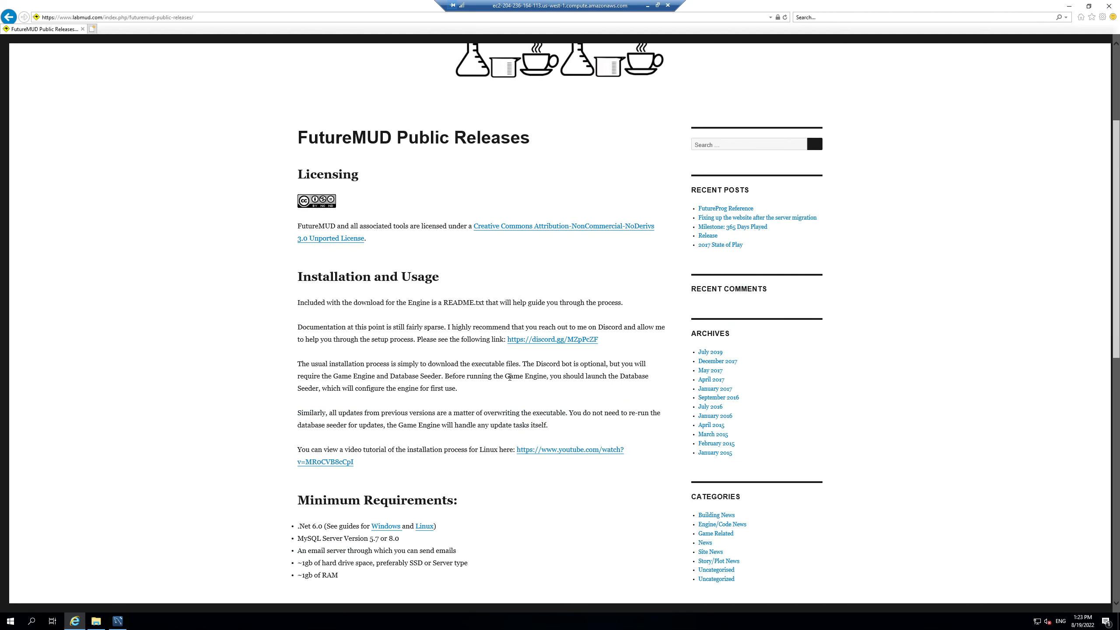
scroll(509, 377, "down", 9)
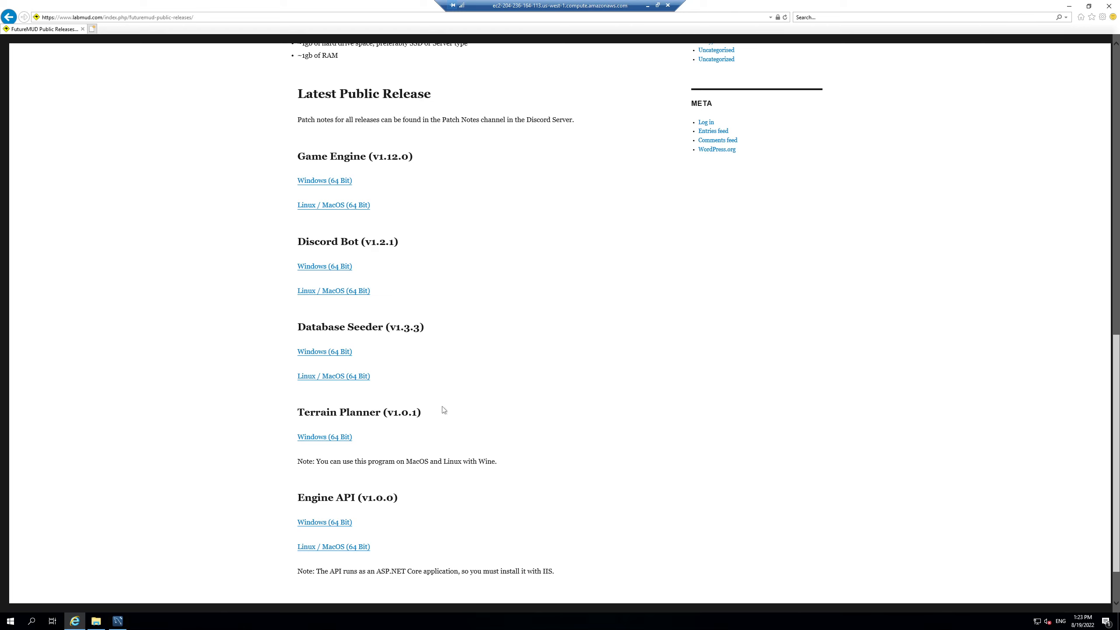
Step: Add labmud.com to Internet Explorer's Trusted sites after the Database Seeder download is blocked
left_click(329, 351)
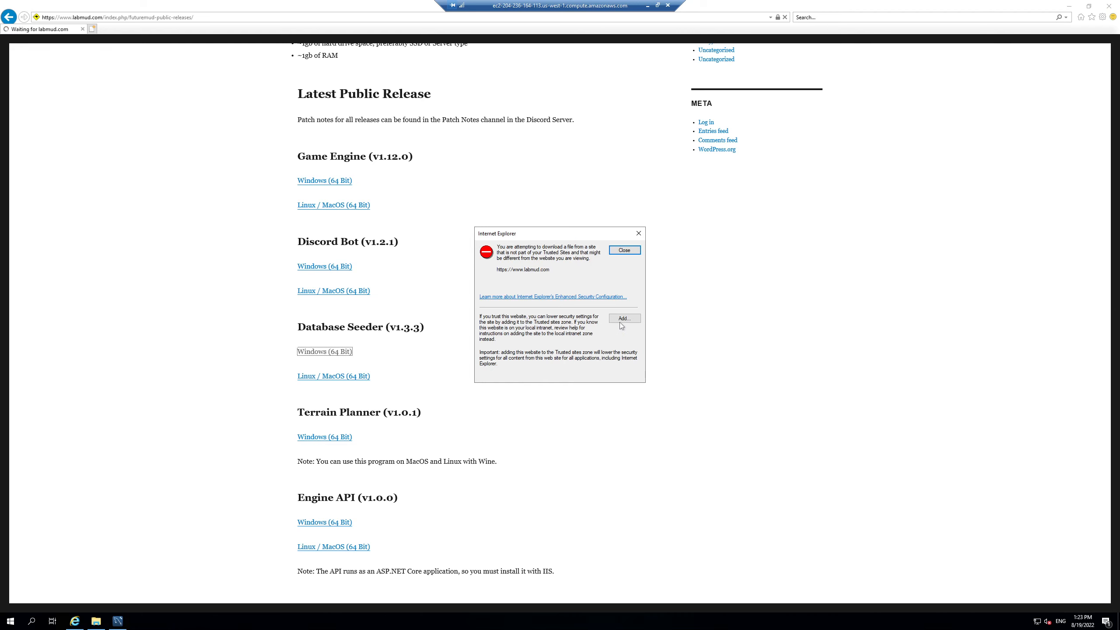
left_click(619, 322)
left_click(626, 300)
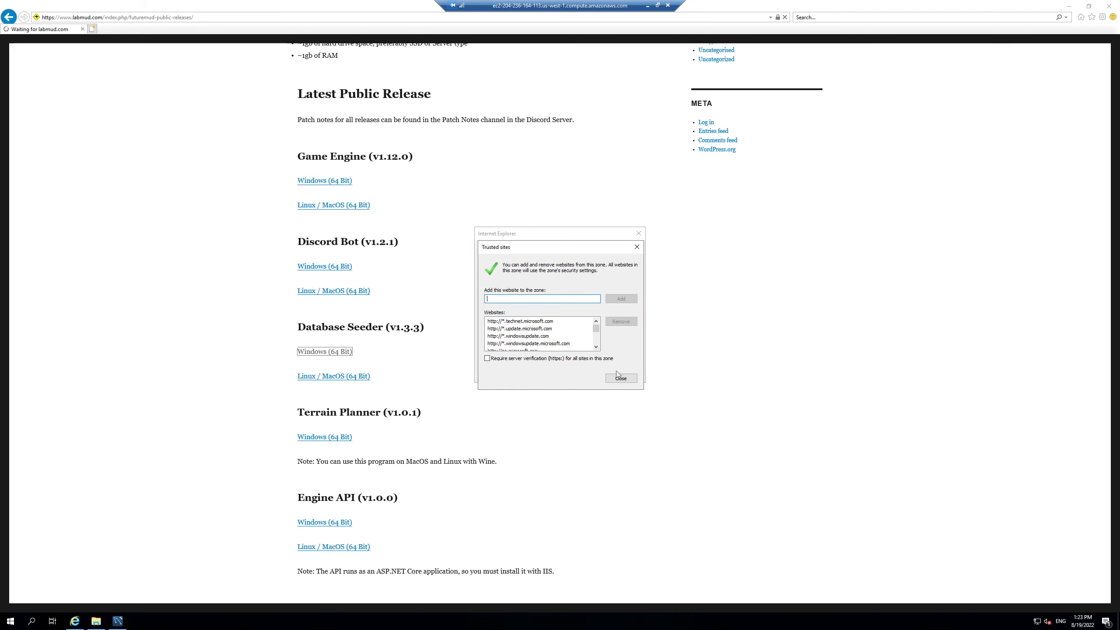
left_click(621, 379)
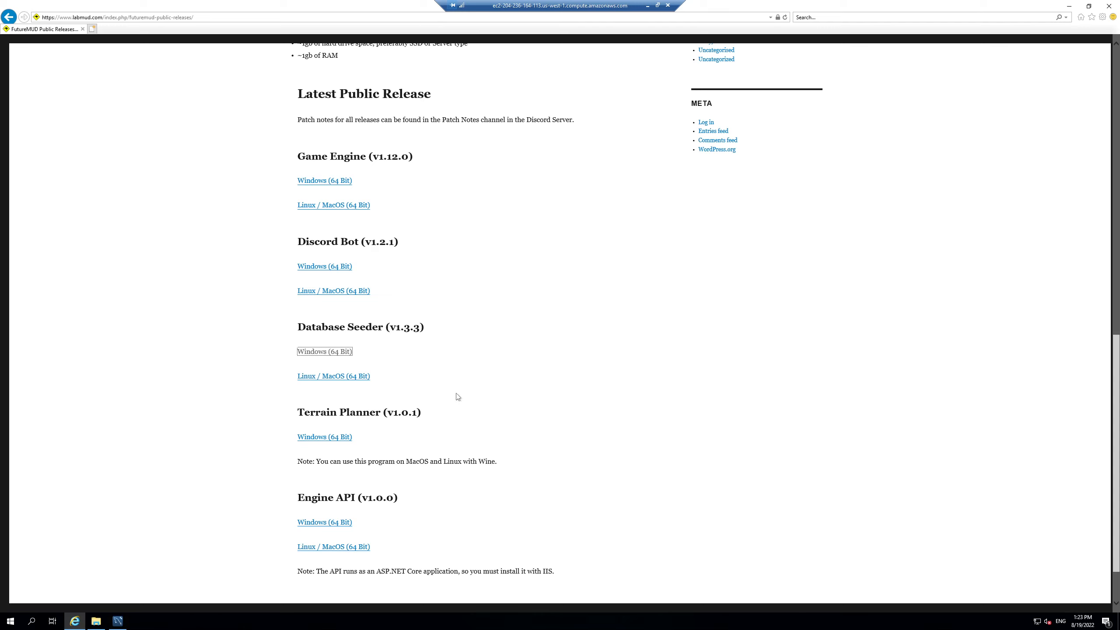
left_click(392, 361)
Step: Save DatabaseSeeder-Windows.zip and open its Downloads folder
left_click(342, 356)
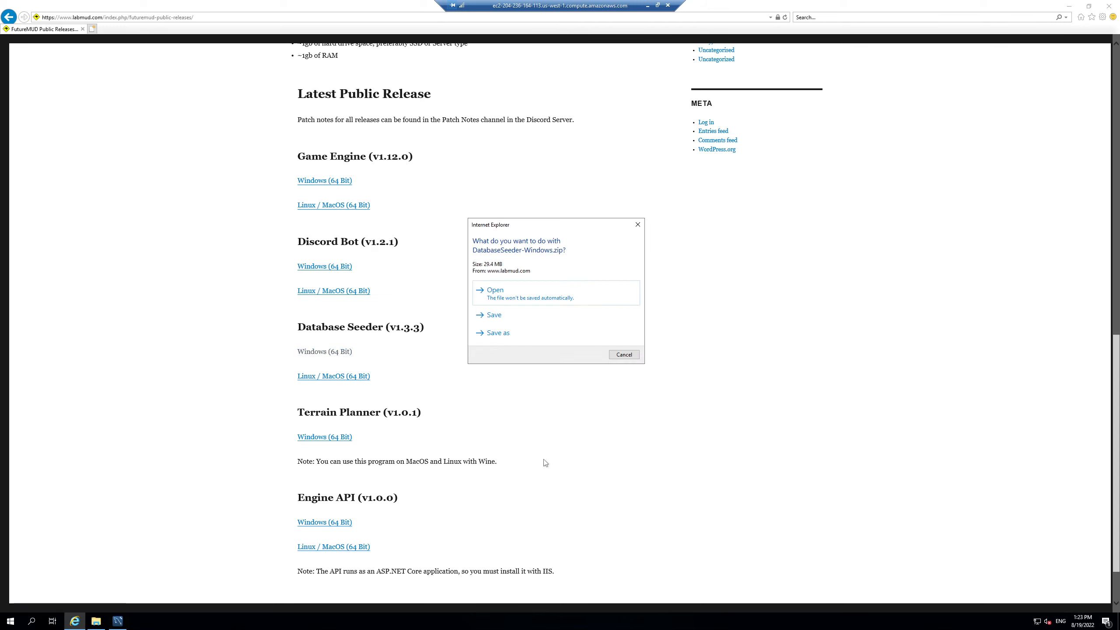
left_click(509, 323)
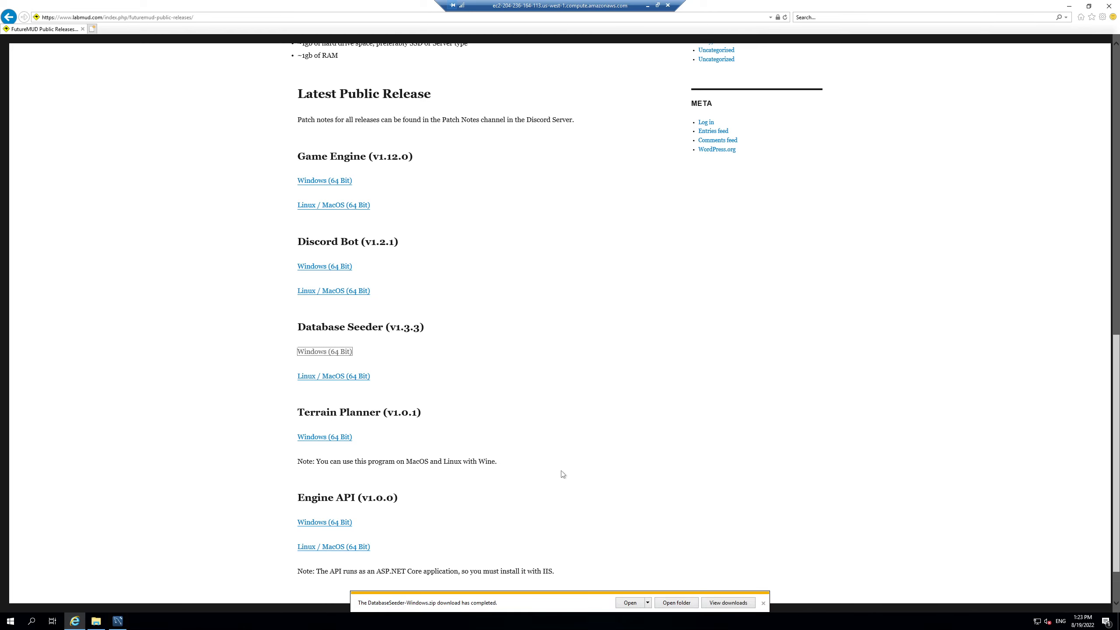
left_click(686, 603)
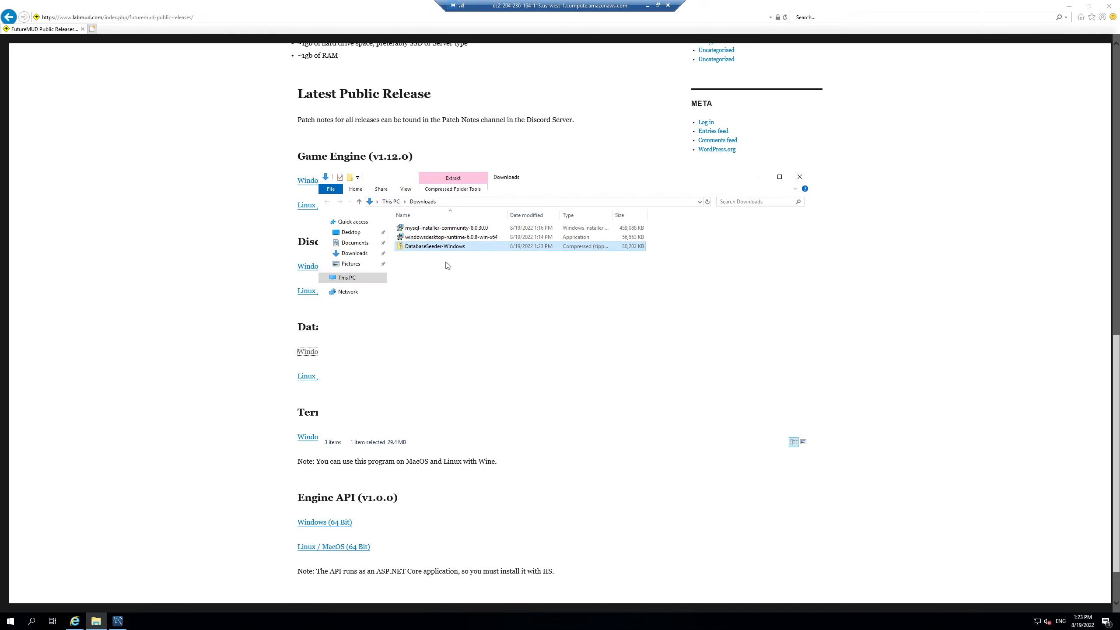
Step: Extract DatabaseSeeder-Windows.zip to the default location and launch DatabaseSeeder from it
right_click(437, 248)
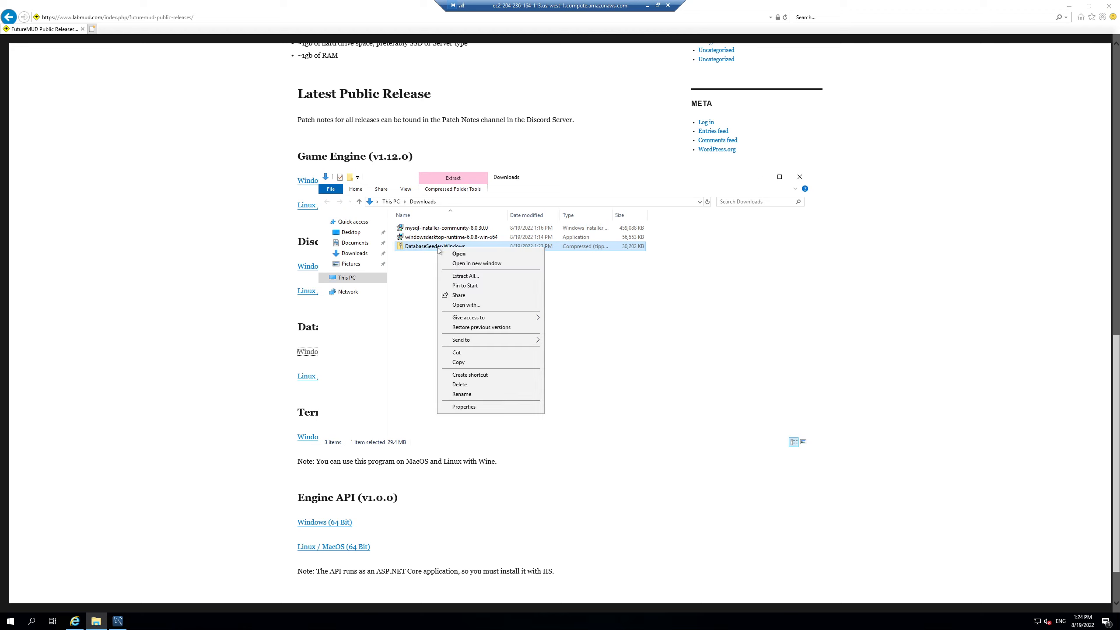
left_click(479, 279)
left_click(640, 395)
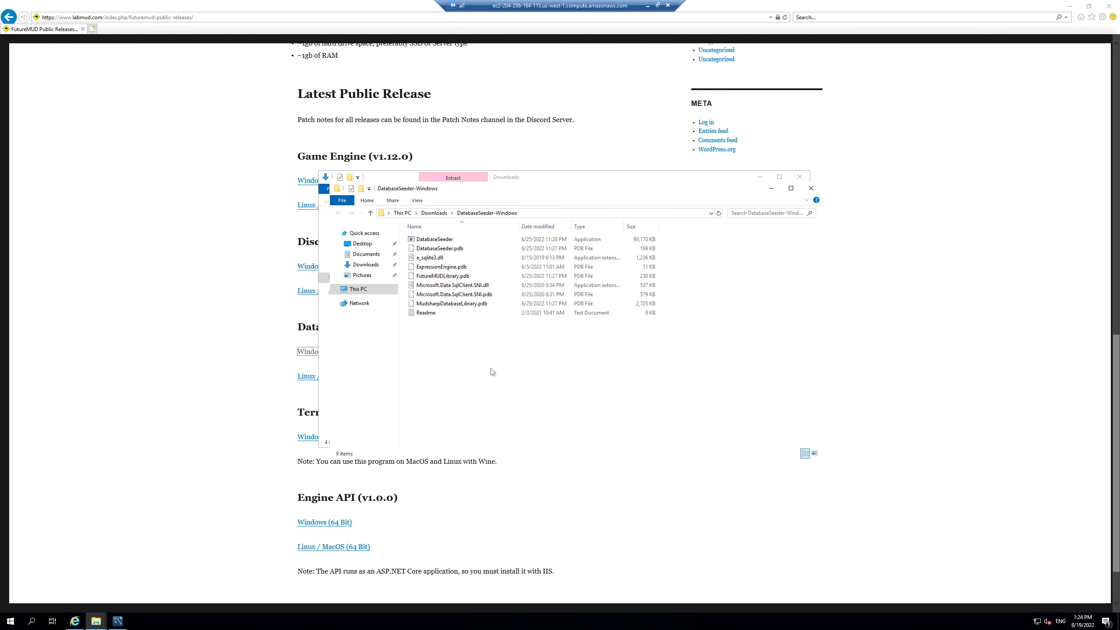
left_click(434, 240)
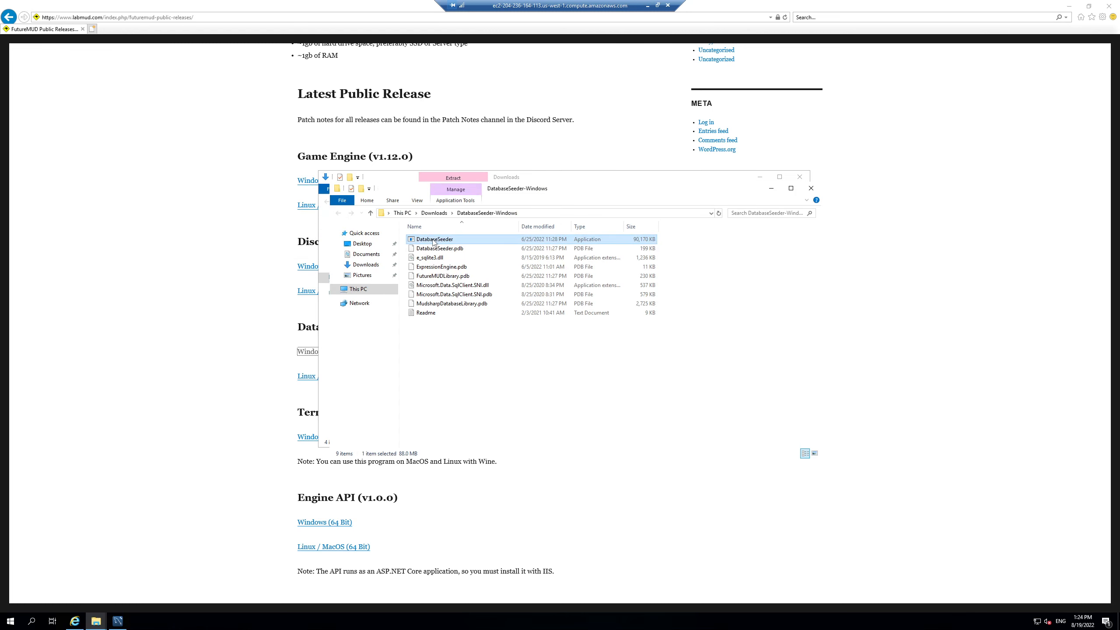
double_click(434, 241)
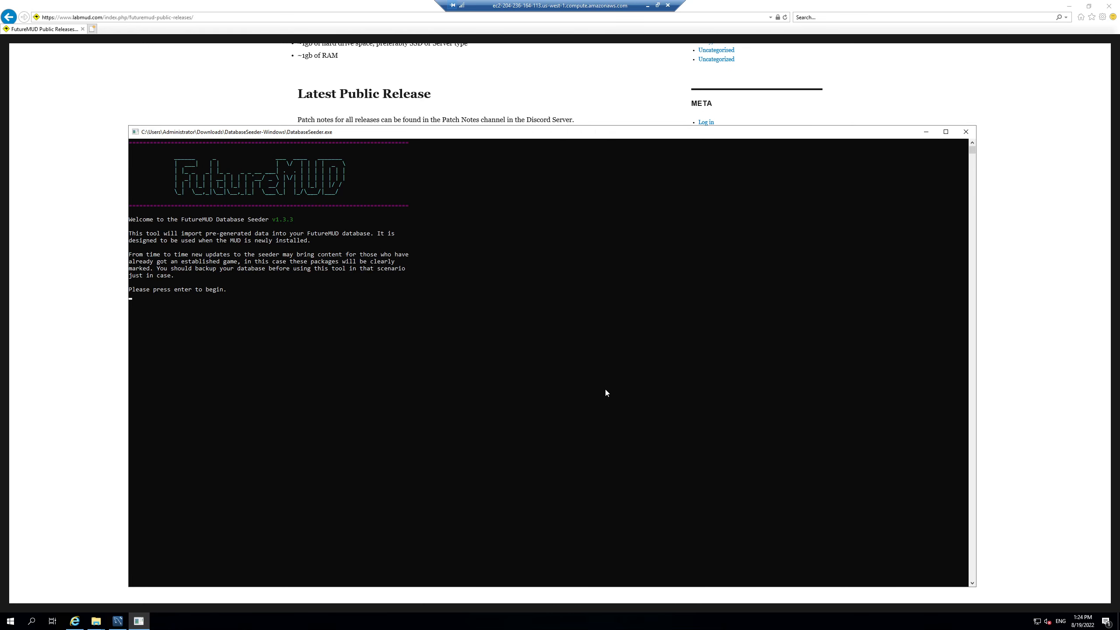
Step: Get past the seeder's welcome screen and begin the connection string server=localhost;port=3306;database=demo
key("Return")
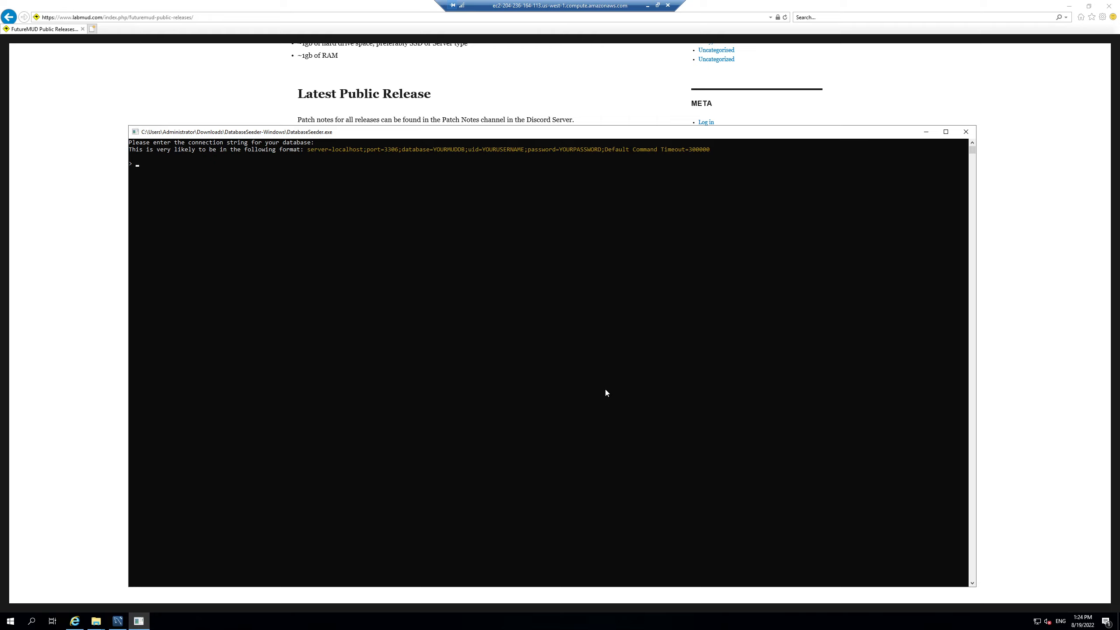
type("ver=localhost;port=3306;database=demo")
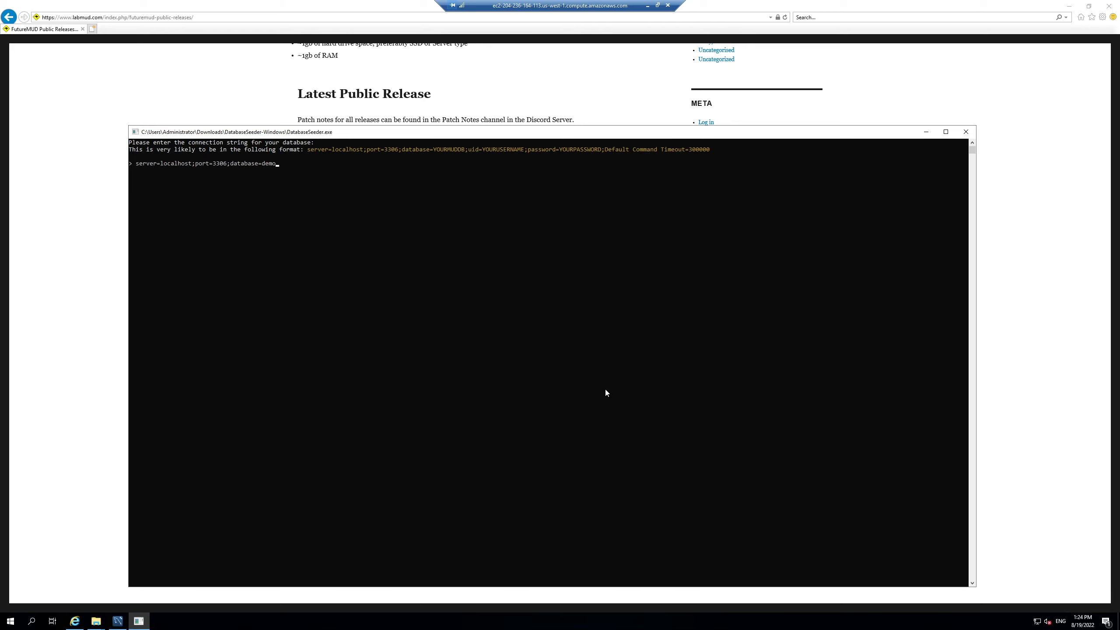
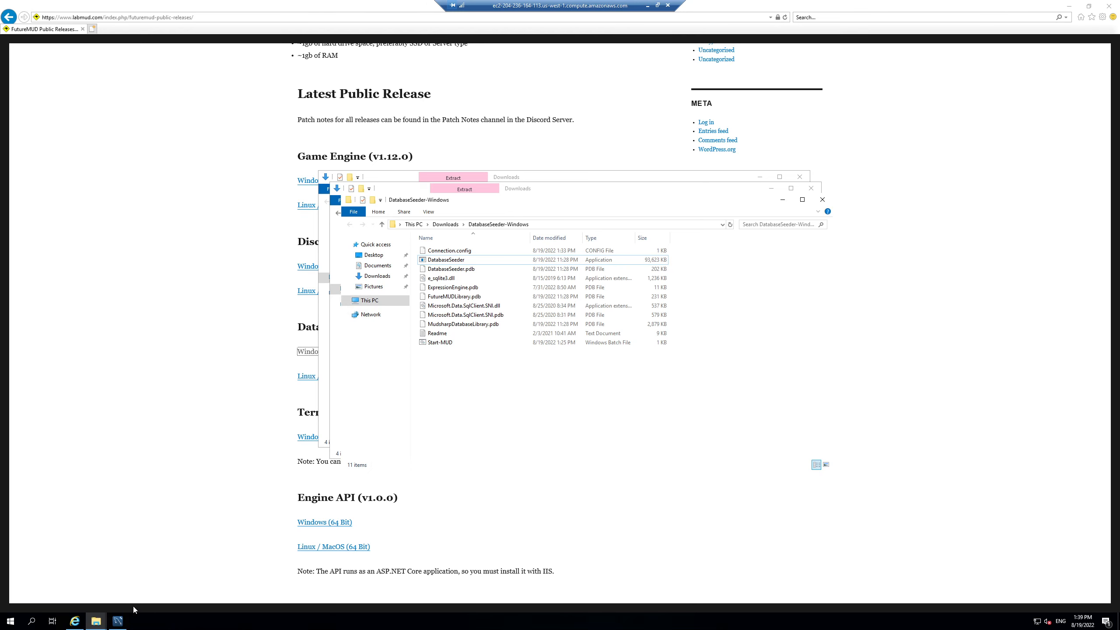
Step: Switch to MySQL Workbench, where only the sys schema remains listed
left_click(118, 621)
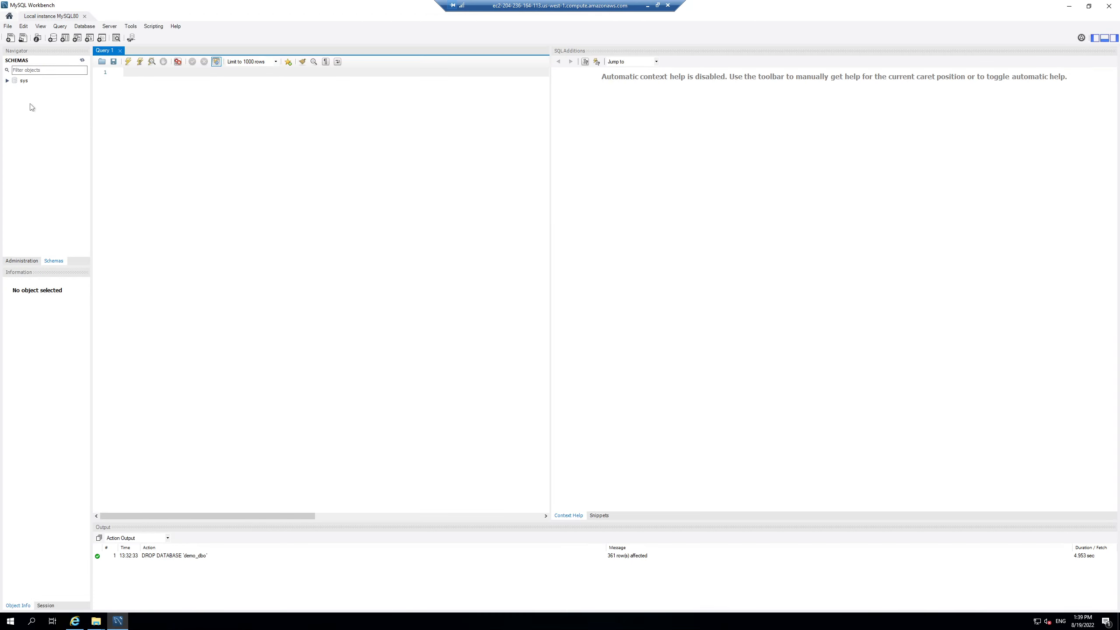
Step: Refresh all schemas in MySQL Workbench so the seeded demo_dbo database appears
right_click(28, 106)
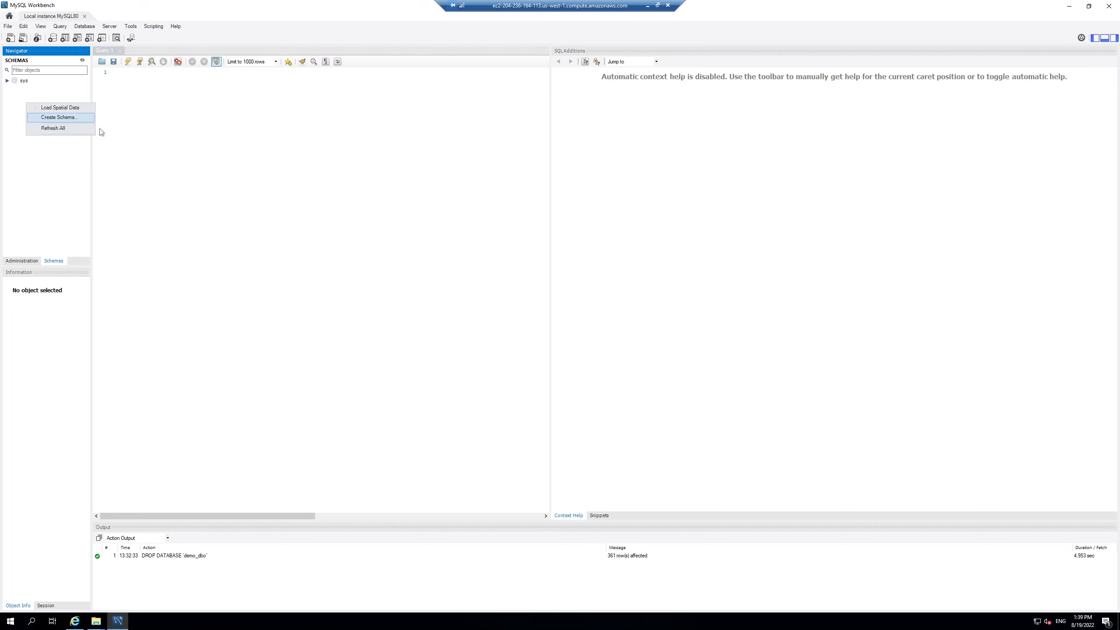
left_click(39, 194)
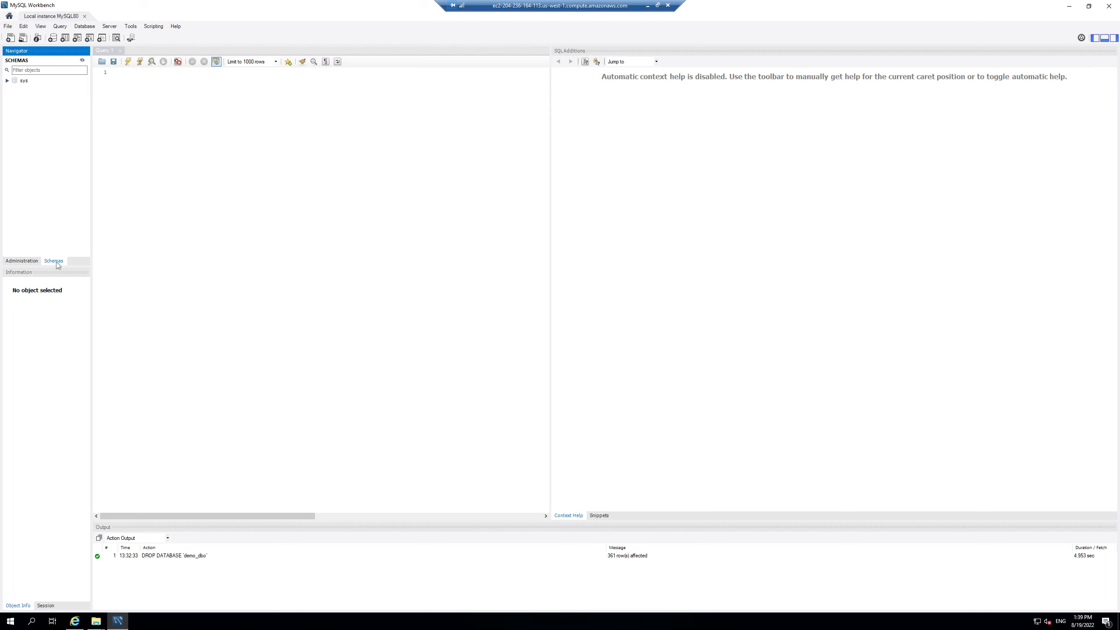
right_click(47, 138)
left_click(68, 164)
Step: Expand demo_dbo's tables and view the 17 rows of ammunitiontypes, then close the results
left_click(28, 87)
left_click(18, 83)
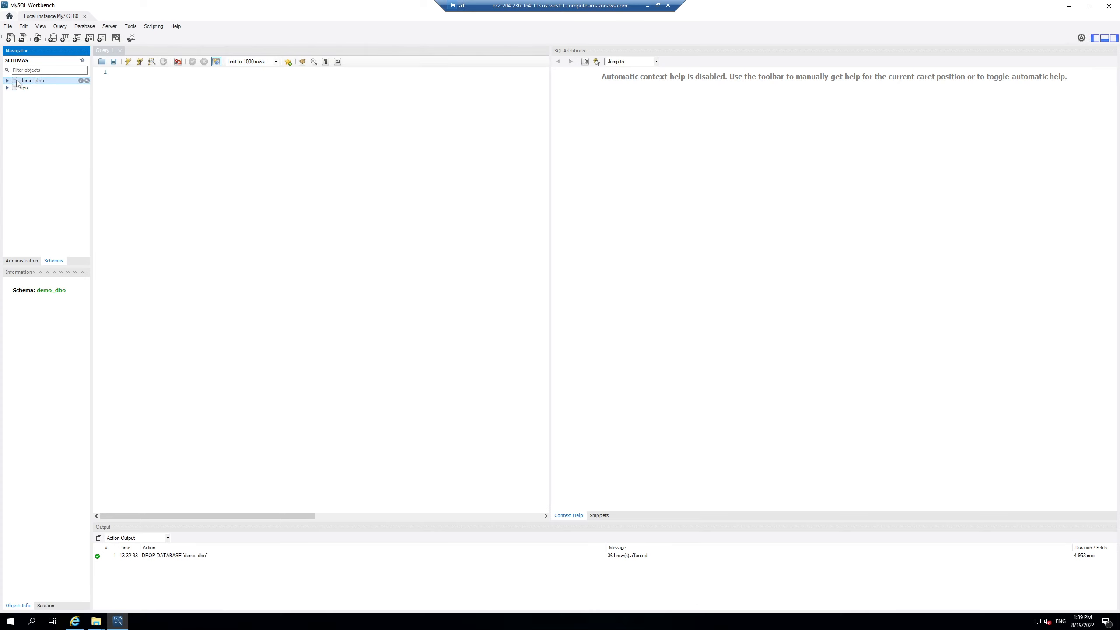
left_click(8, 81)
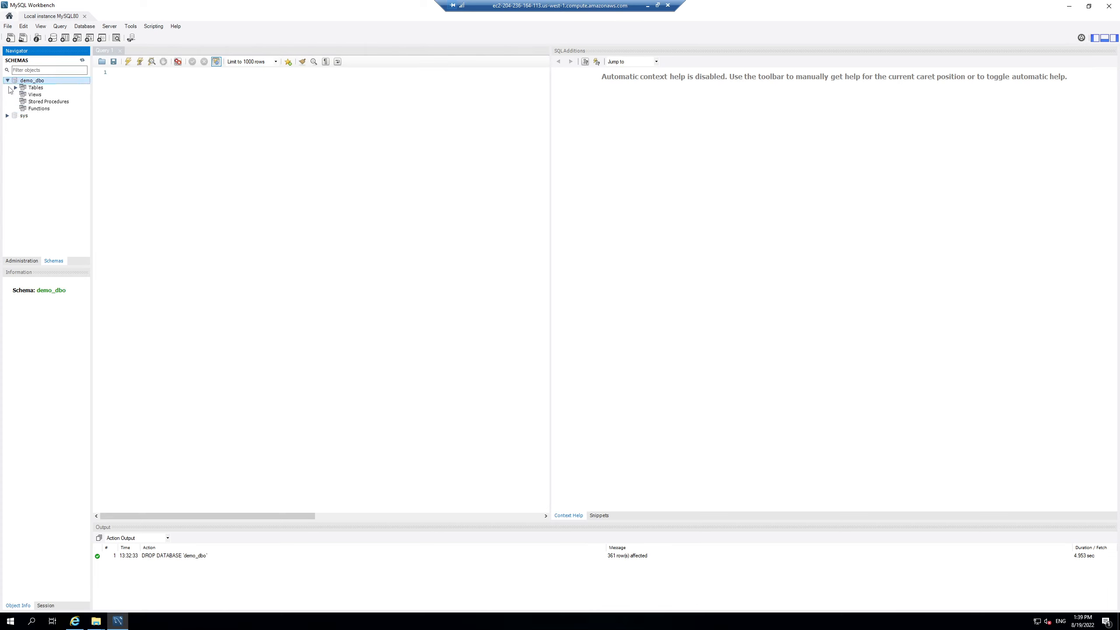
left_click(15, 88)
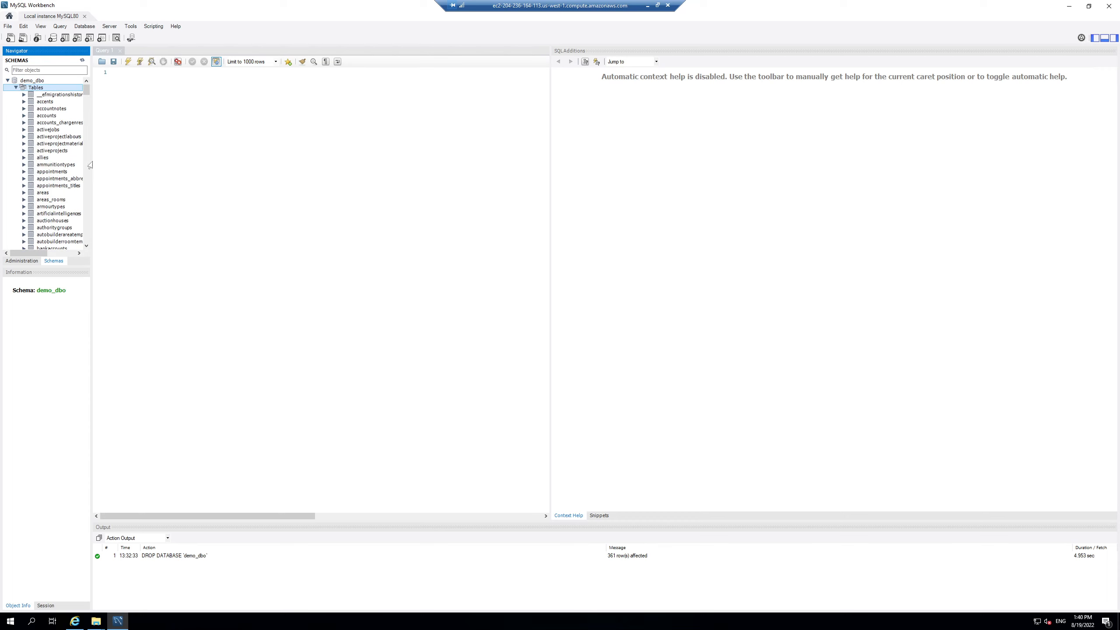
right_click(49, 165)
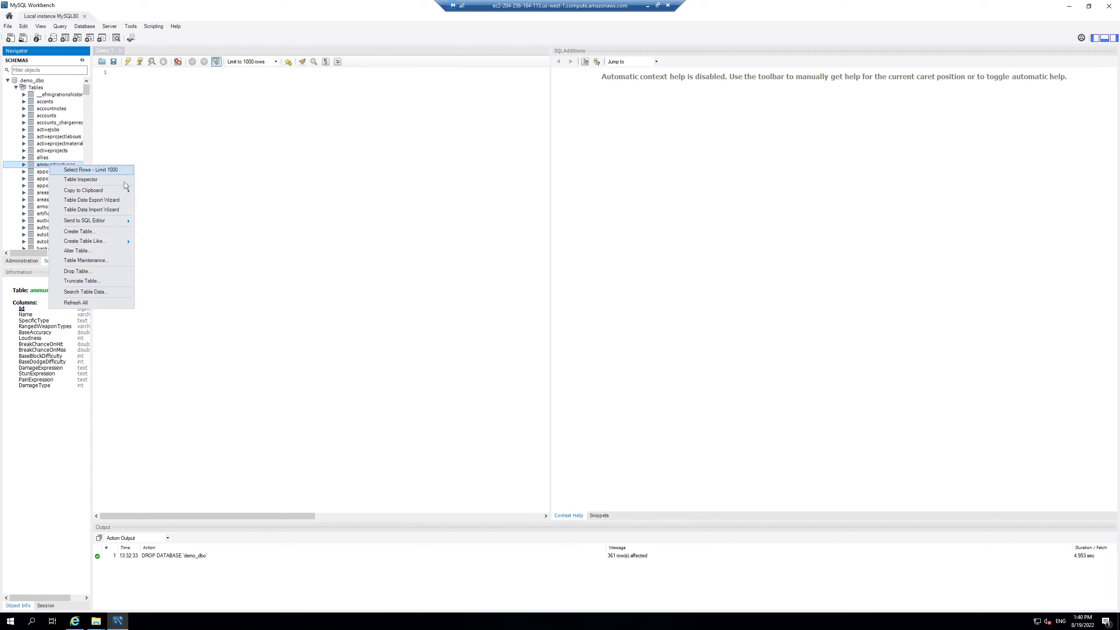
left_click(106, 170)
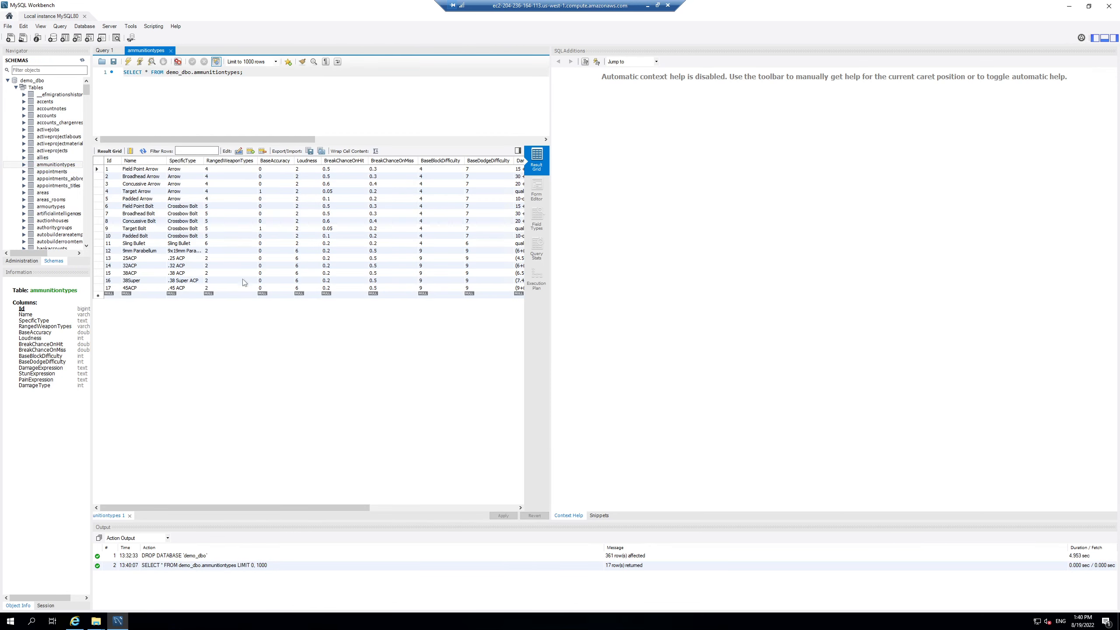
left_click(170, 50)
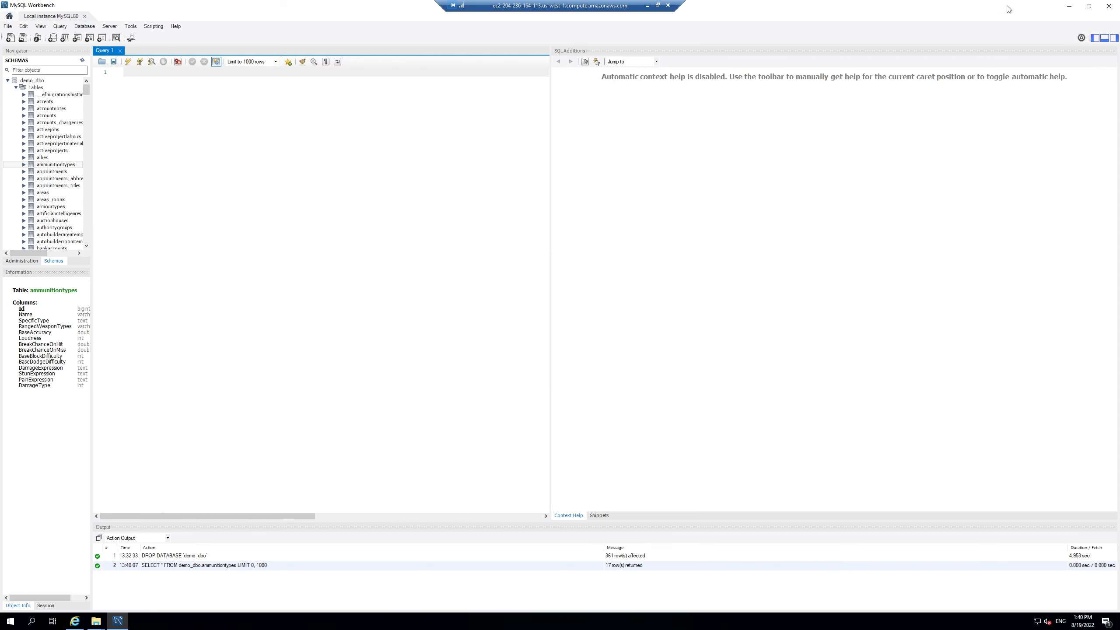
left_click(1069, 6)
Step: Download the Game Engine Windows (64 Bit) build and open FutureMUD-Windows.zip, selecting all six files
left_click(154, 232)
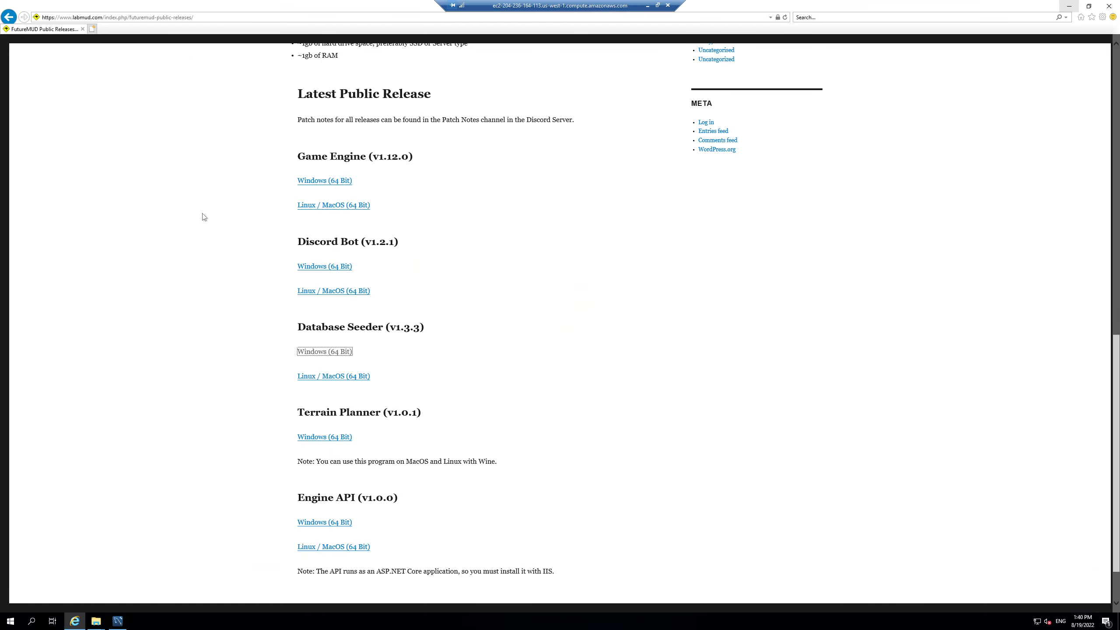
left_click(322, 184)
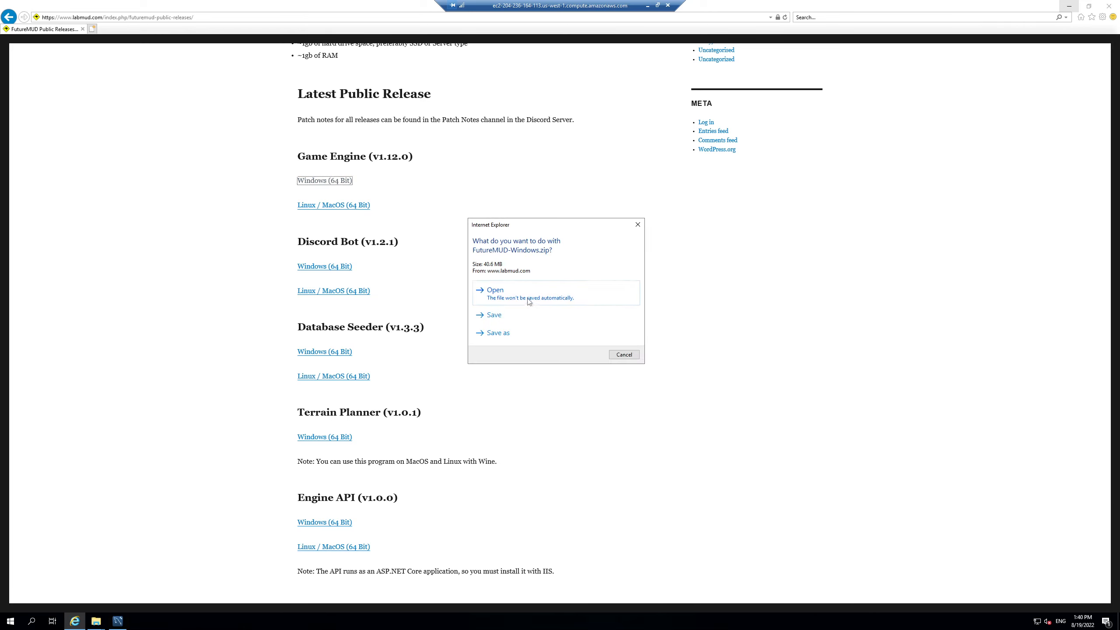
left_click(527, 299)
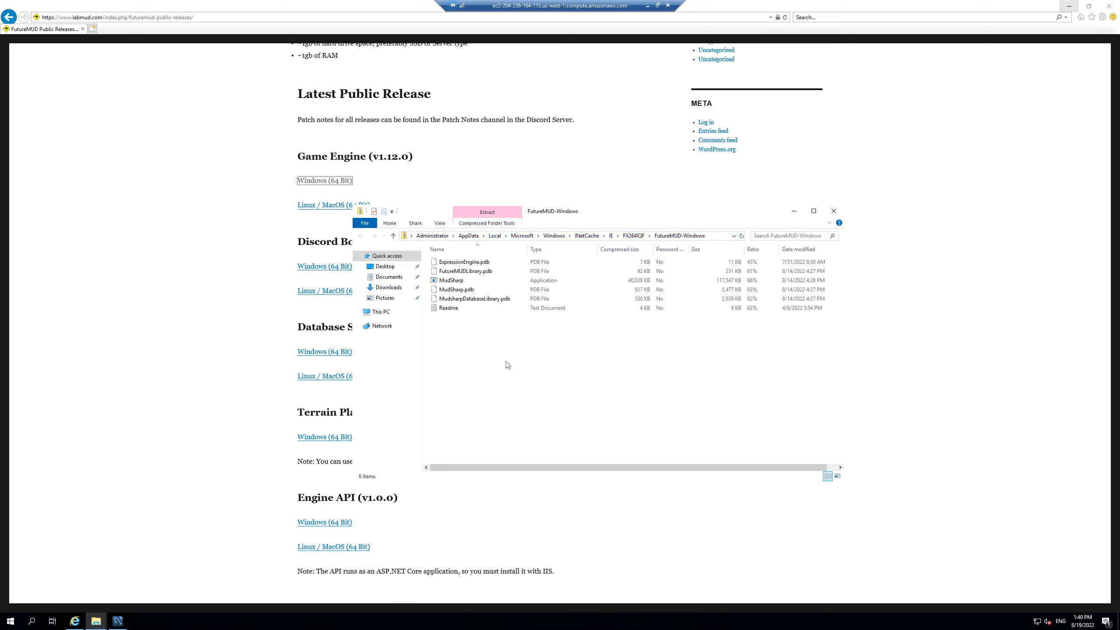
left_click_drag(503, 340, 461, 258)
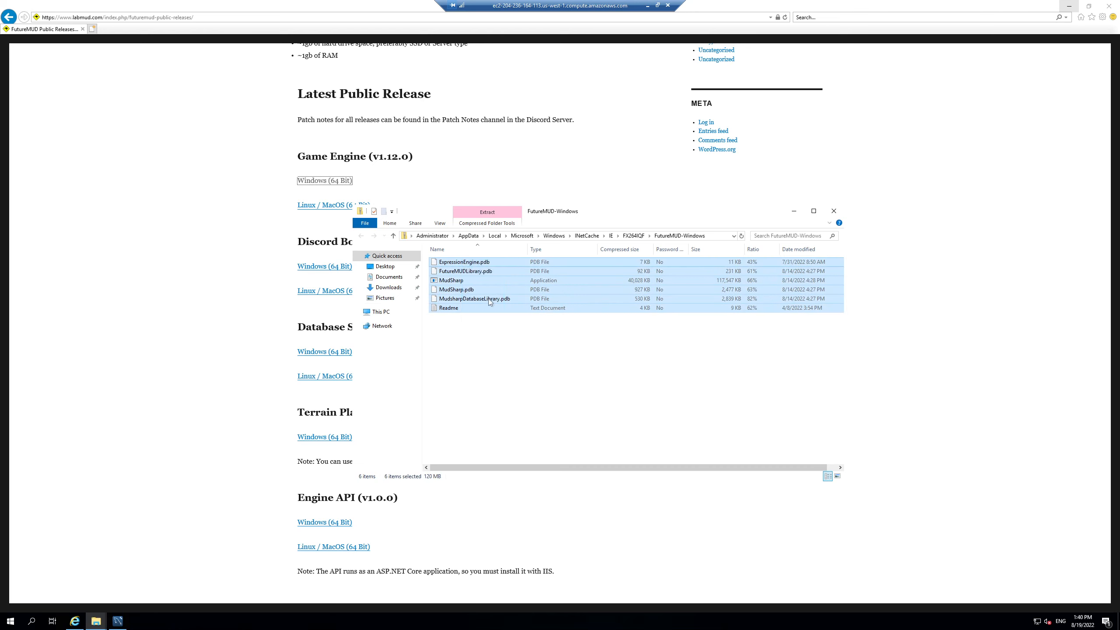
Step: Create a new folder named DemoMUD on Local Disk (C:)
left_click(386, 289)
left_click(382, 312)
left_click(504, 348)
double_click(504, 349)
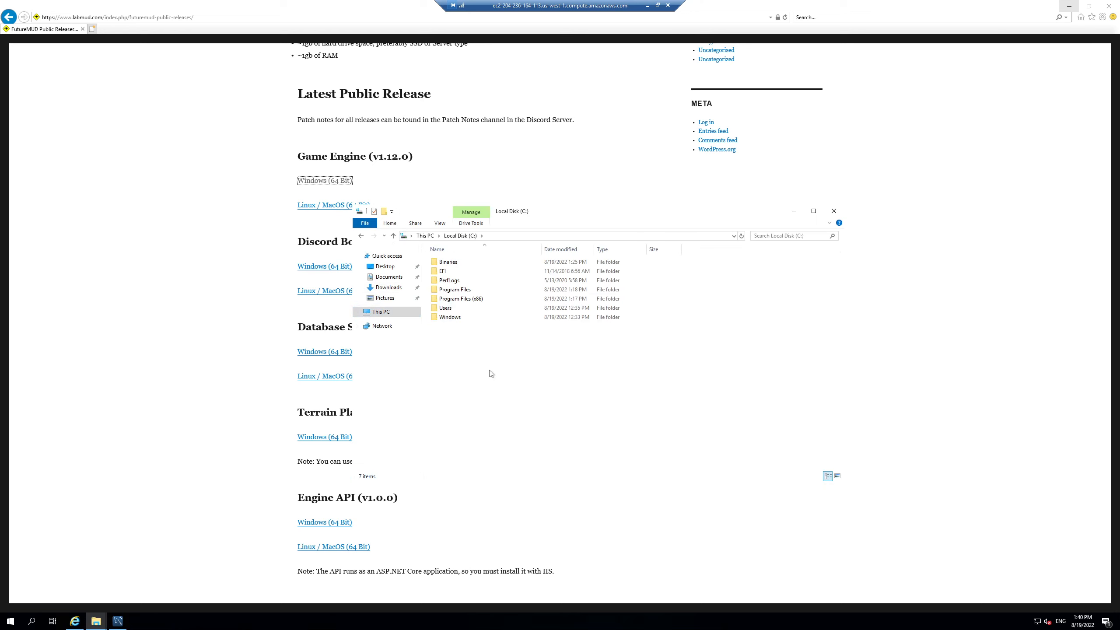
right_click(491, 373)
mouse_move(560, 463)
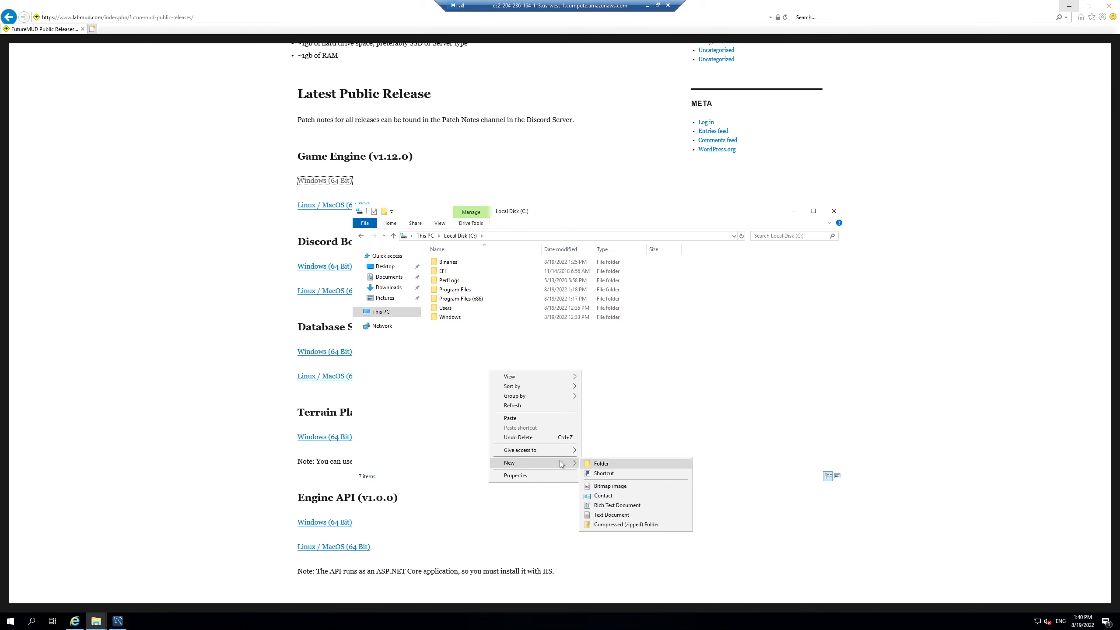
left_click(599, 466)
type("DemoMUD")
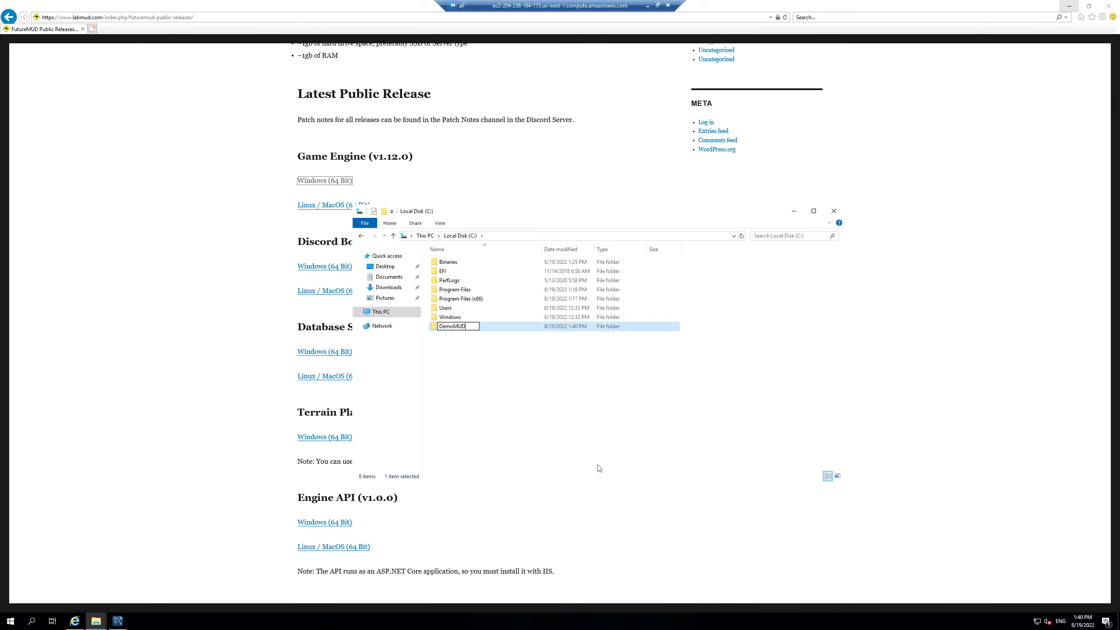
key("Return")
key("Return")
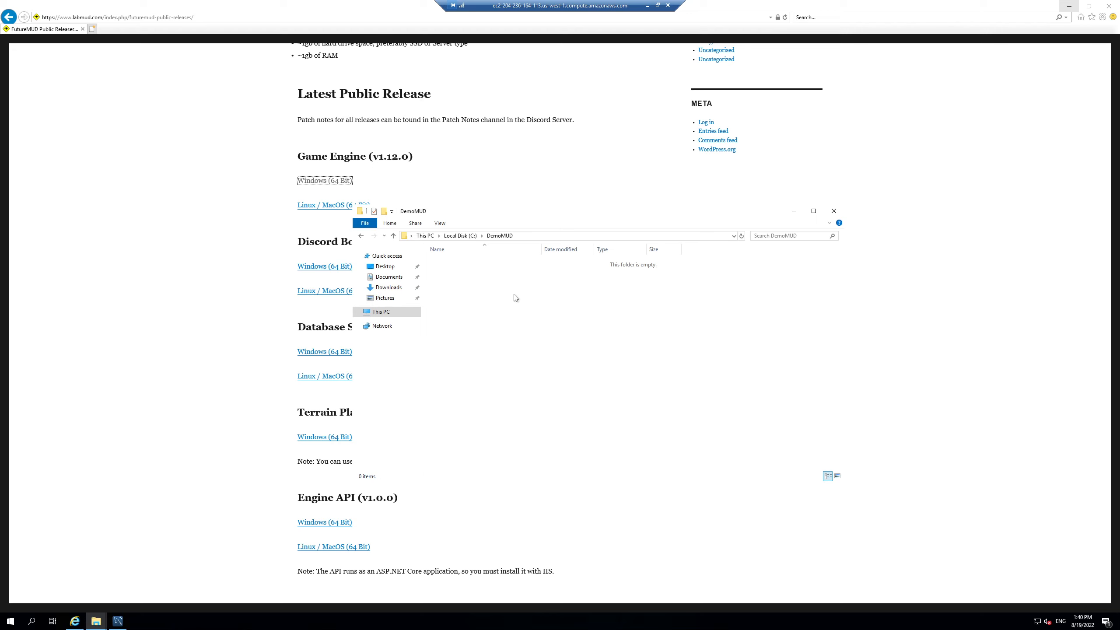
Step: Paste the six game engine files into C:\DemoMUD
left_click(465, 236)
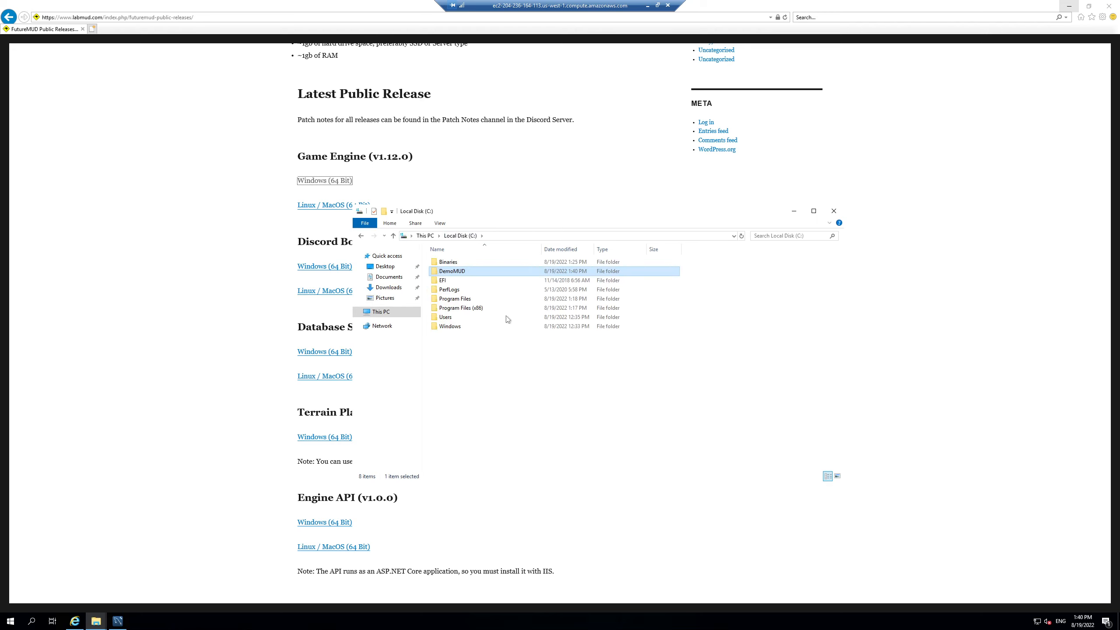
double_click(454, 263)
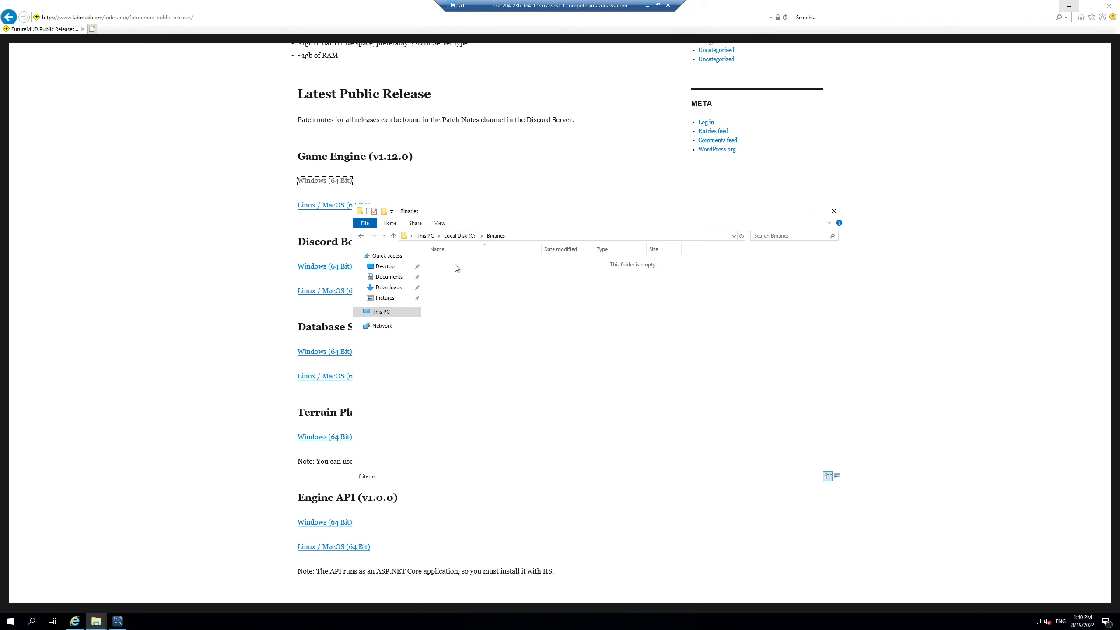
left_click(462, 236)
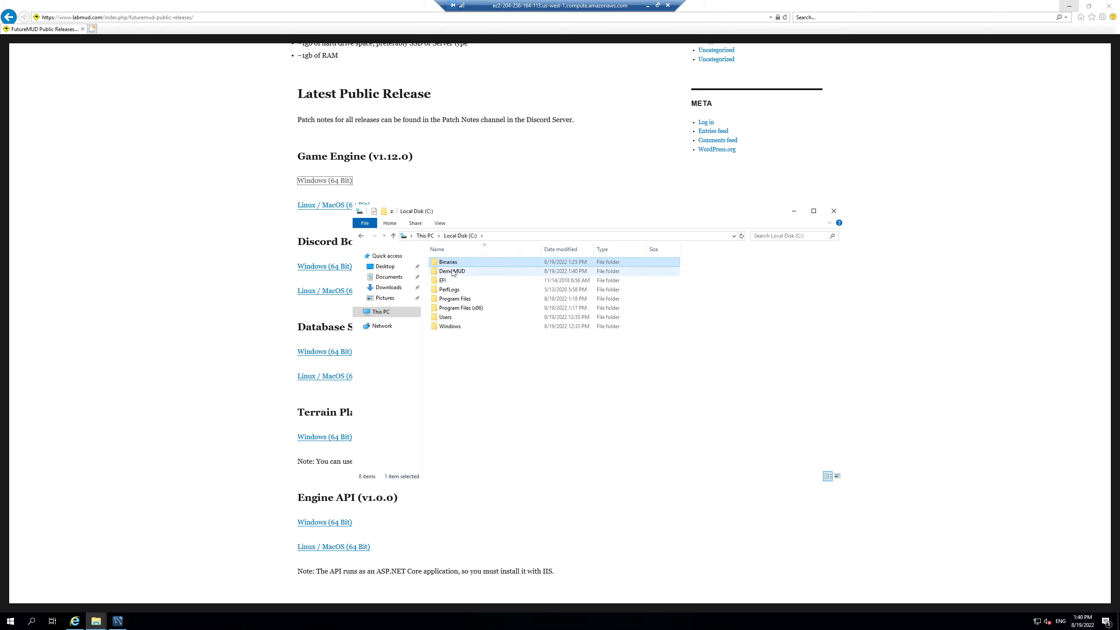
double_click(453, 272)
key("ctrl+v")
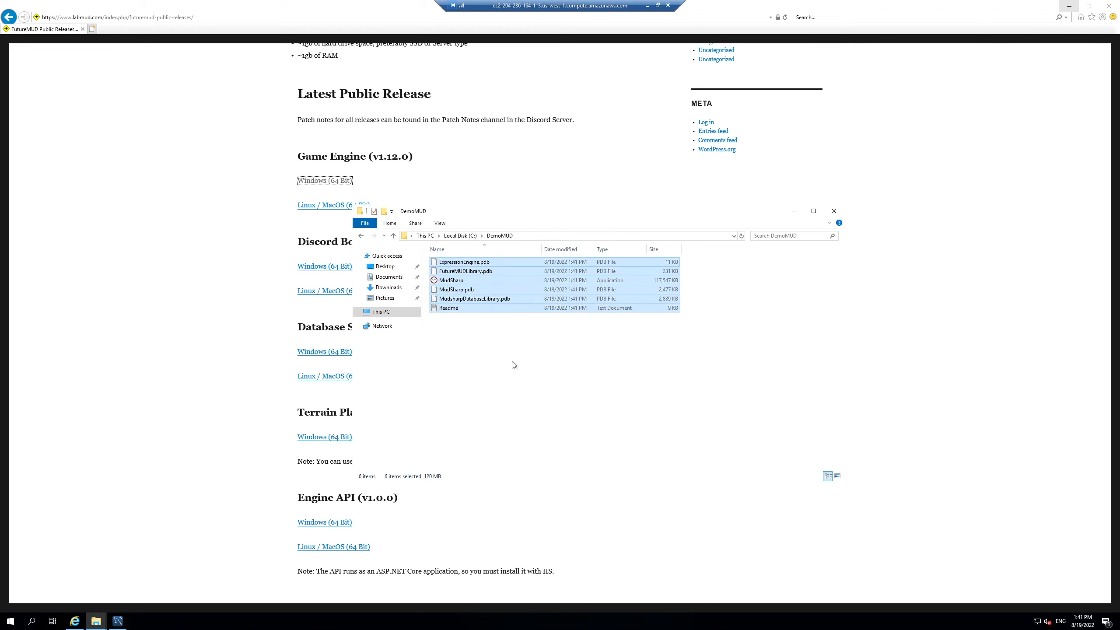
left_click(513, 364)
Step: Create a Binaries subfolder inside DemoMUD and paste the six game engine files into it
right_click(494, 357)
mouse_move(529, 453)
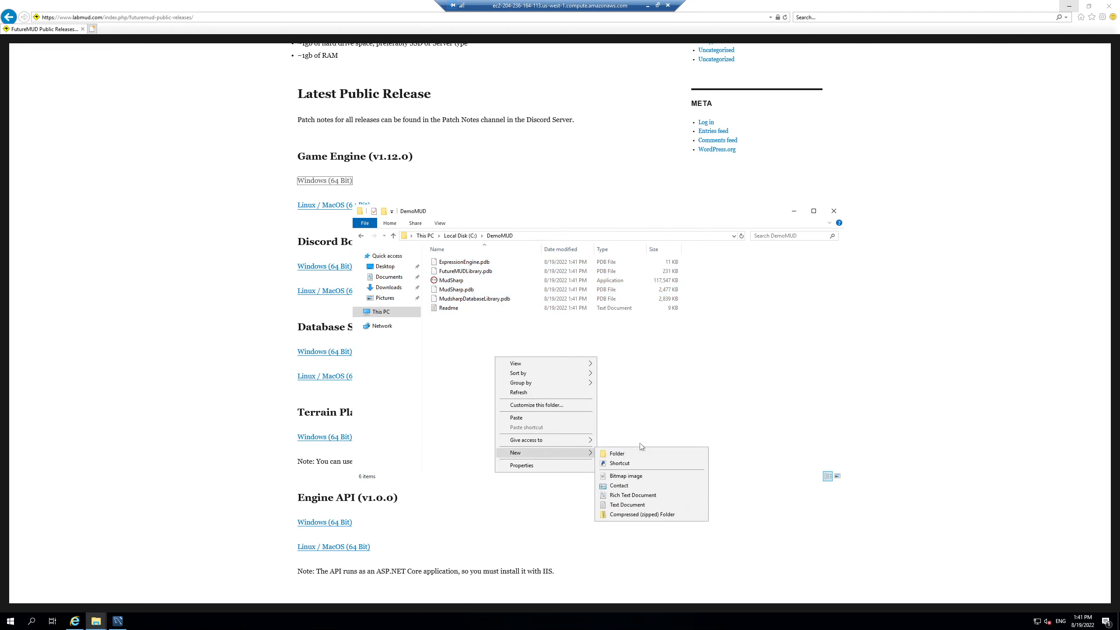
left_click(627, 454)
type("Binarie")
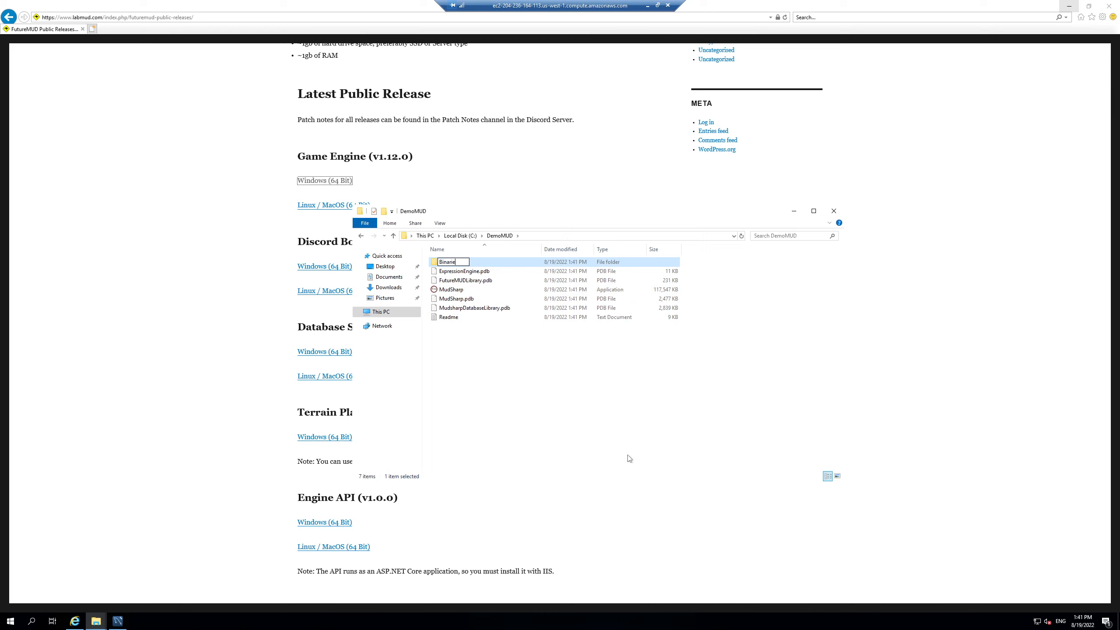
type("s")
key("Return")
key("Return")
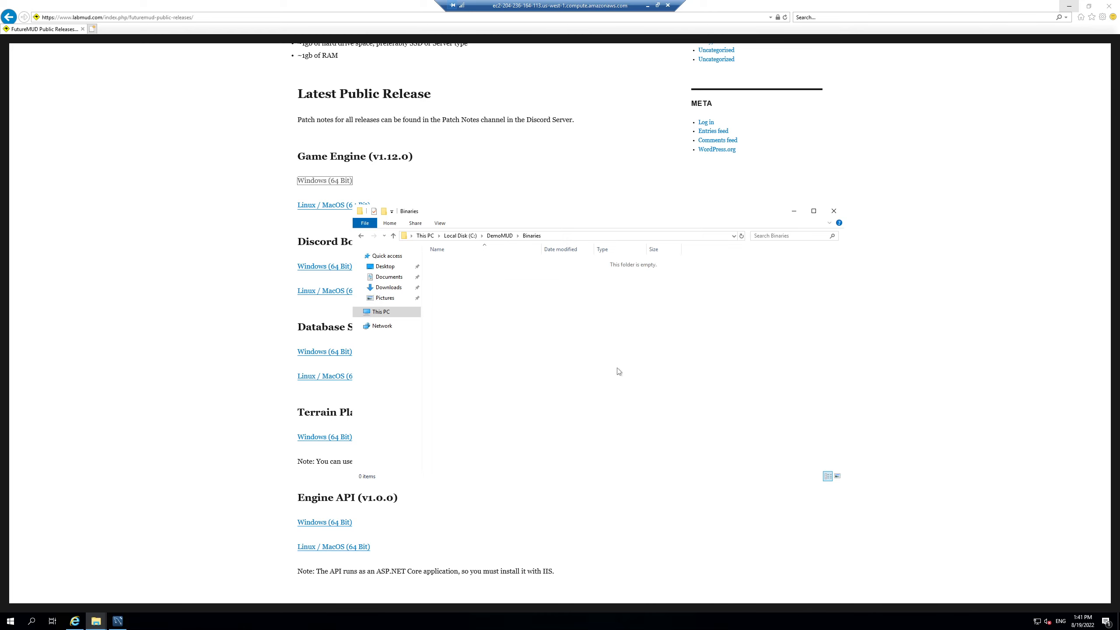
key("ctrl+v")
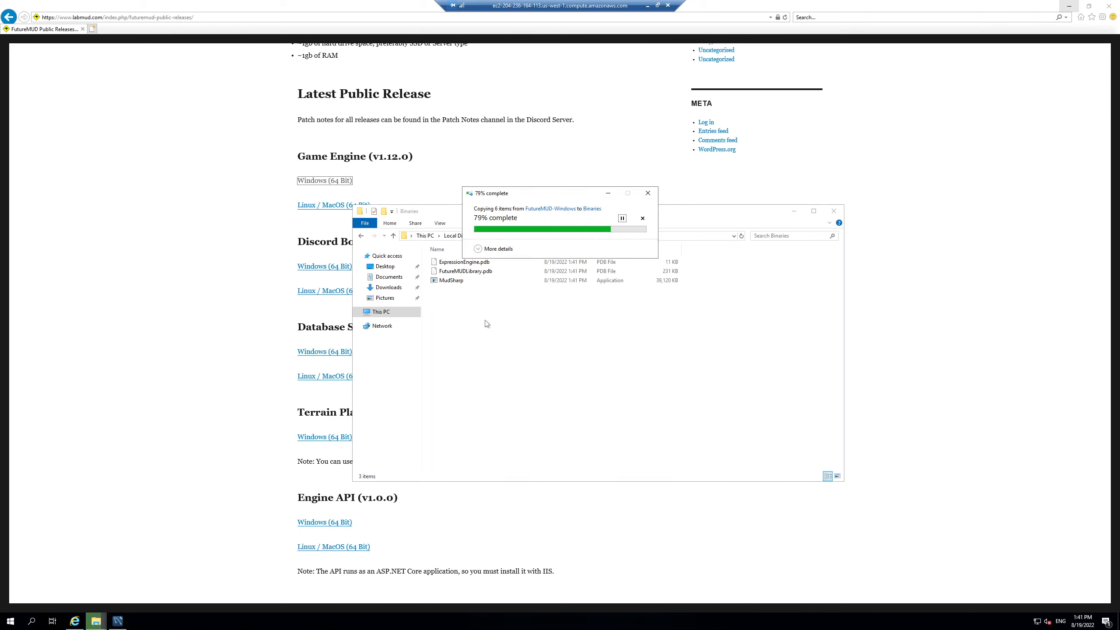
left_click(384, 290)
Step: Copy Connection.config and Start-MUD from DatabaseSeeder-Windows into C:\DemoMUD
double_click(461, 262)
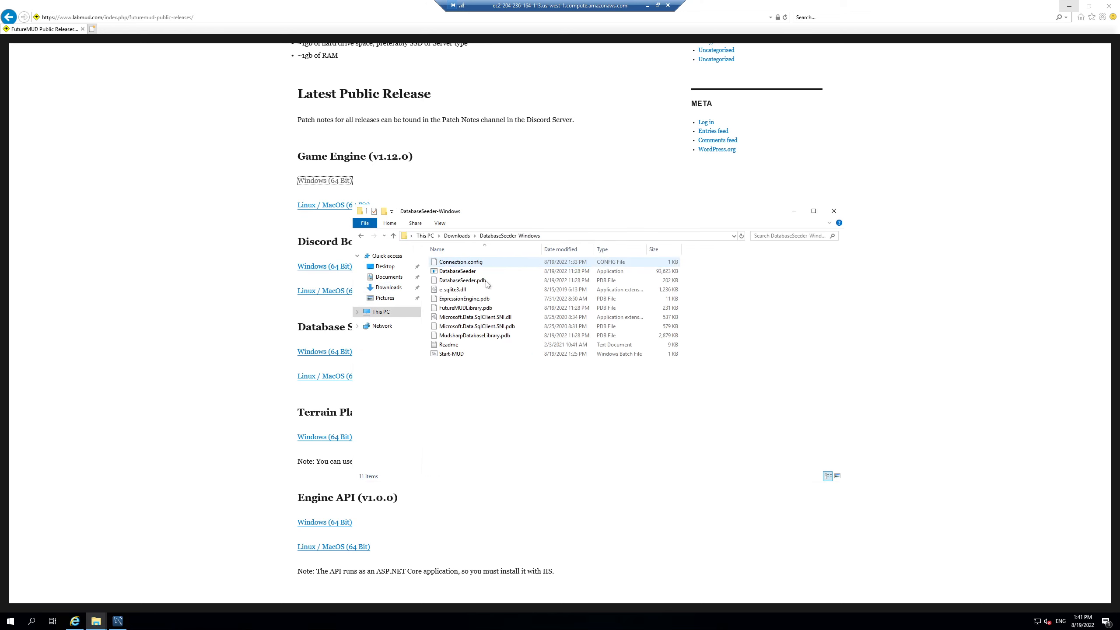
left_click(461, 261)
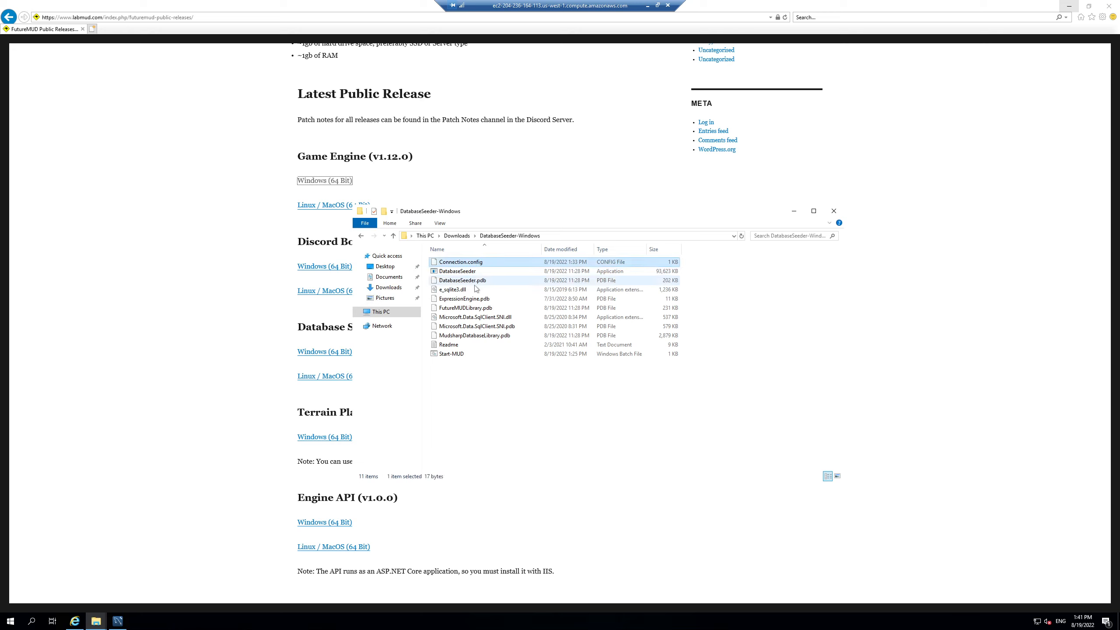
left_click(453, 355, "ctrl")
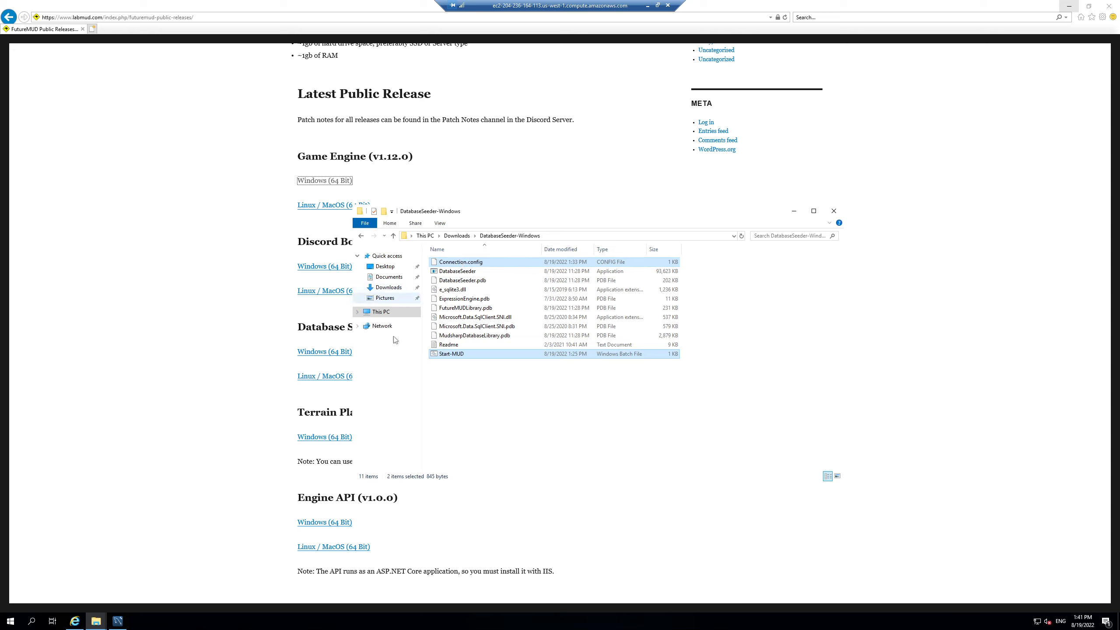
left_click(382, 312)
double_click(476, 353)
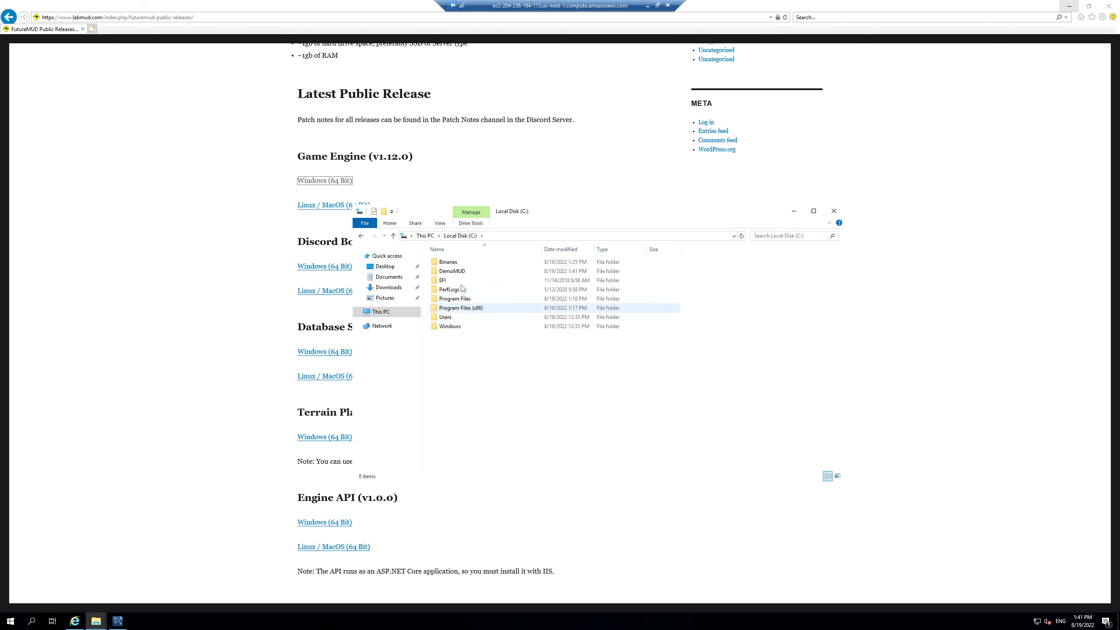
left_click(460, 272)
double_click(460, 273)
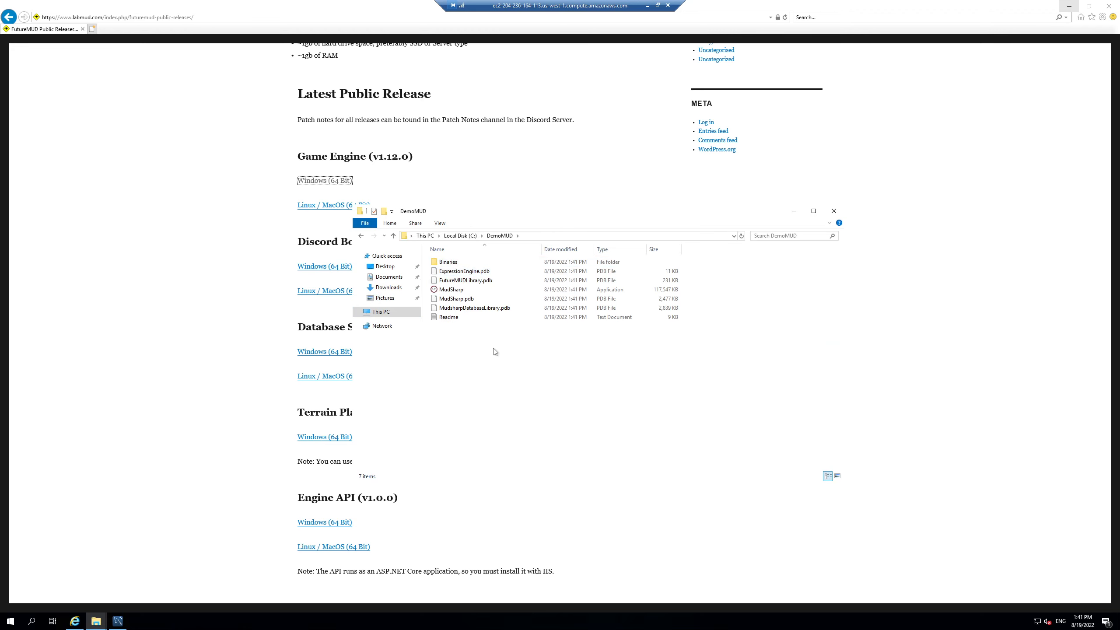
key("ctrl+v")
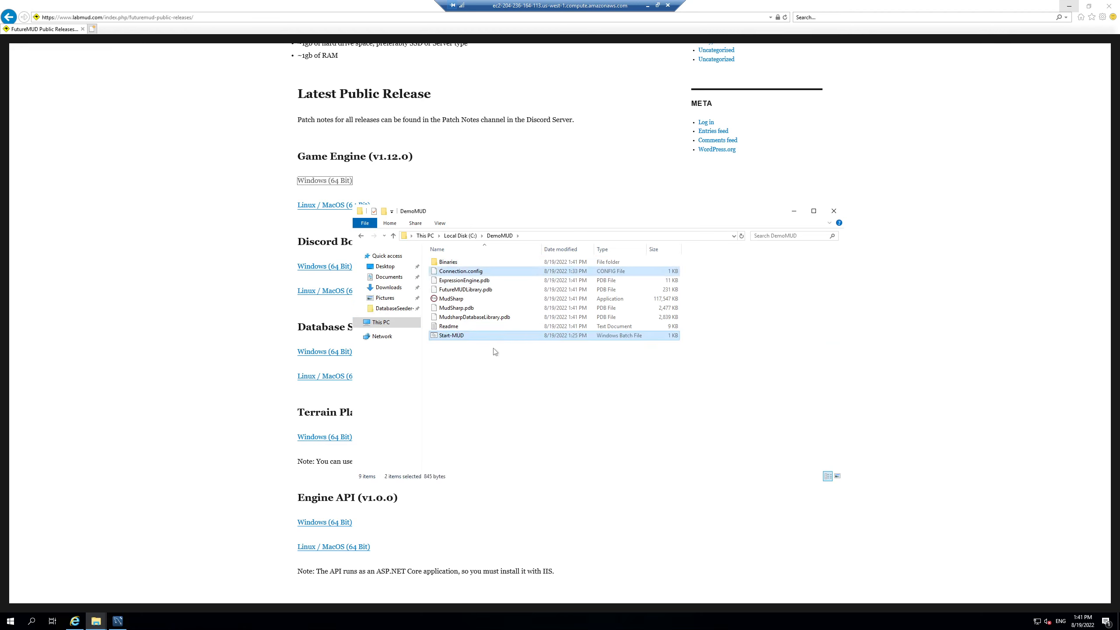
Step: Open Connection.config in Notepad
left_click(472, 272)
right_click(473, 274)
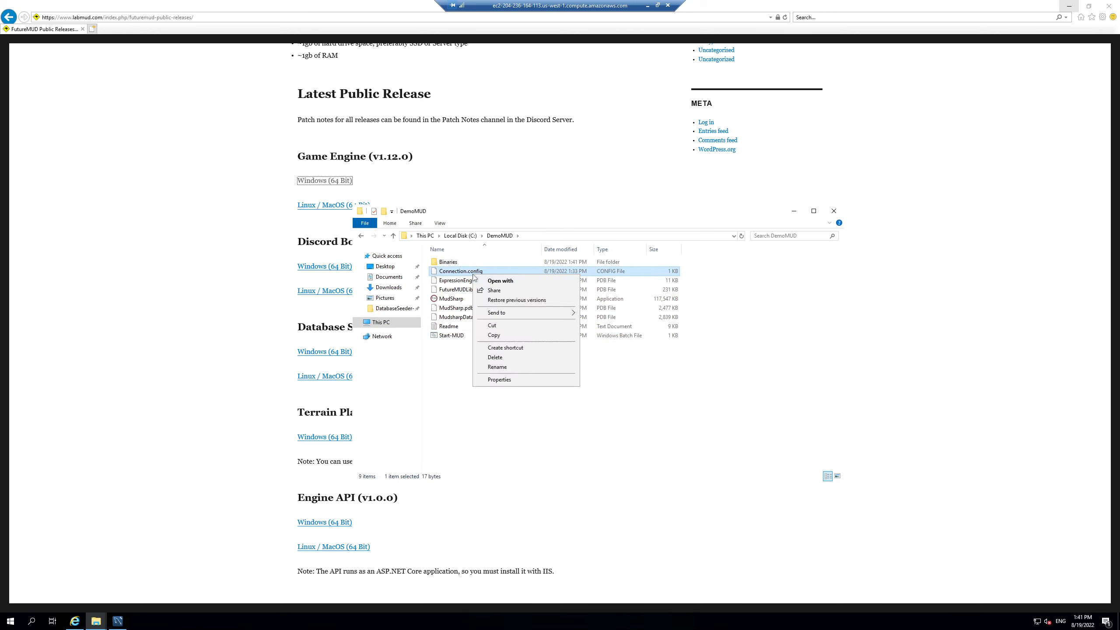
left_click(500, 281)
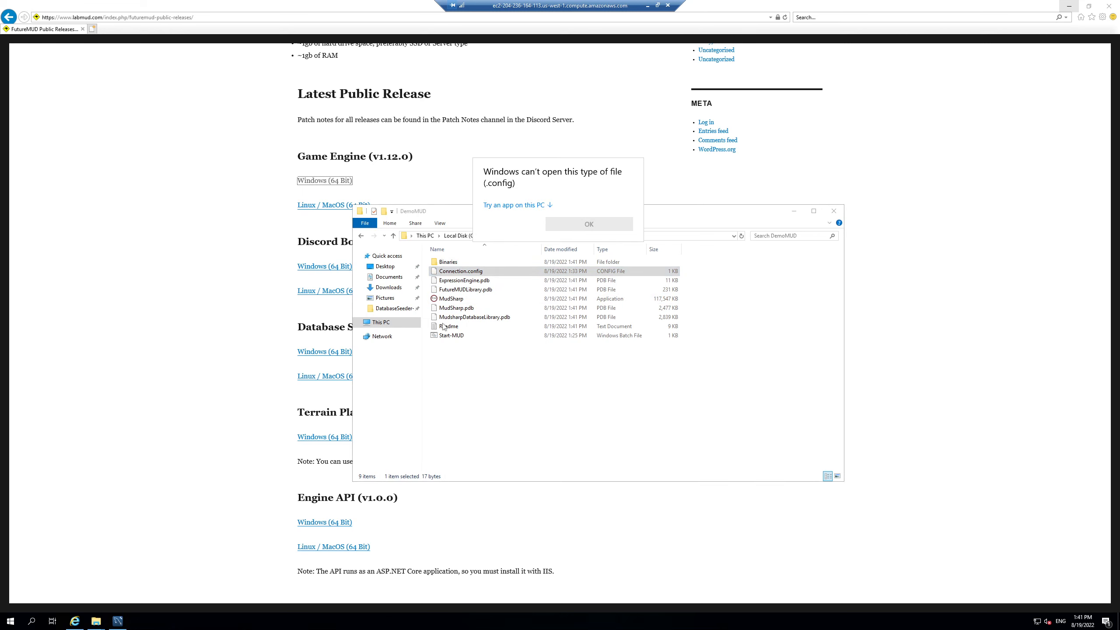
left_click(516, 205)
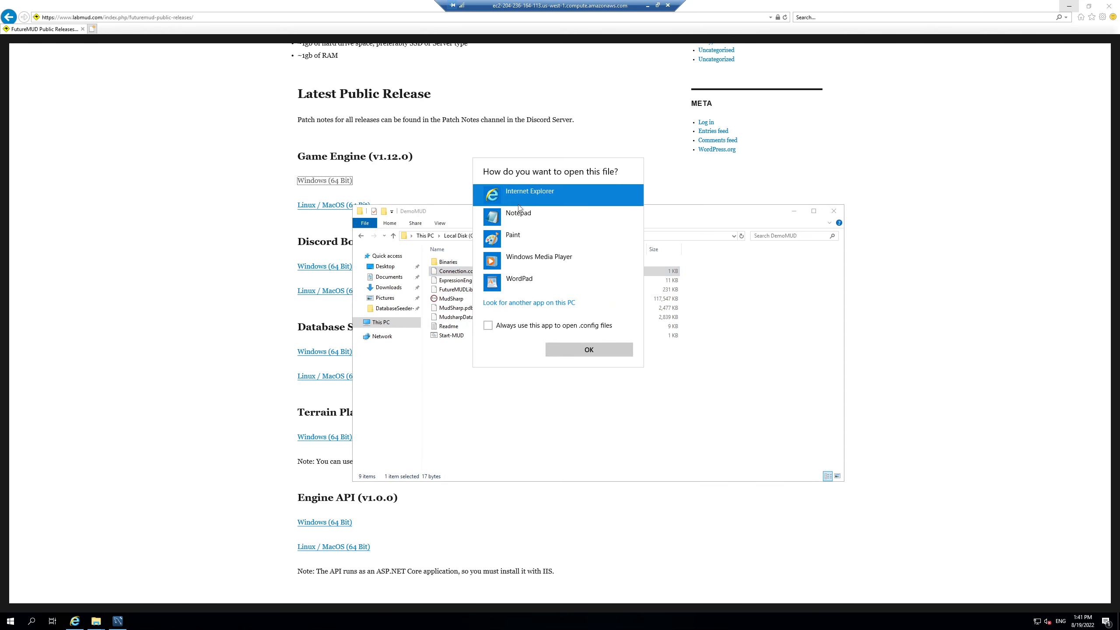
left_click(517, 215)
left_click(578, 353)
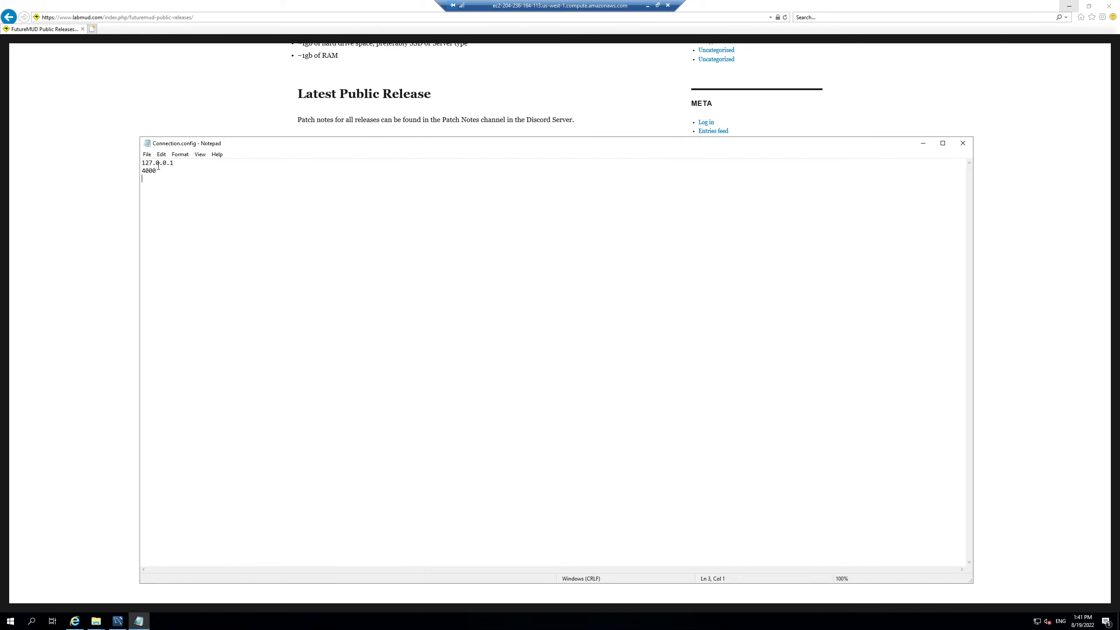
Step: Check that Connection.config uses address 127.0.0.1 and port 4000, then close it
left_click_drag(163, 162, 180, 162)
left_click(153, 170)
left_click_drag(169, 170, 141, 171)
left_click(961, 145)
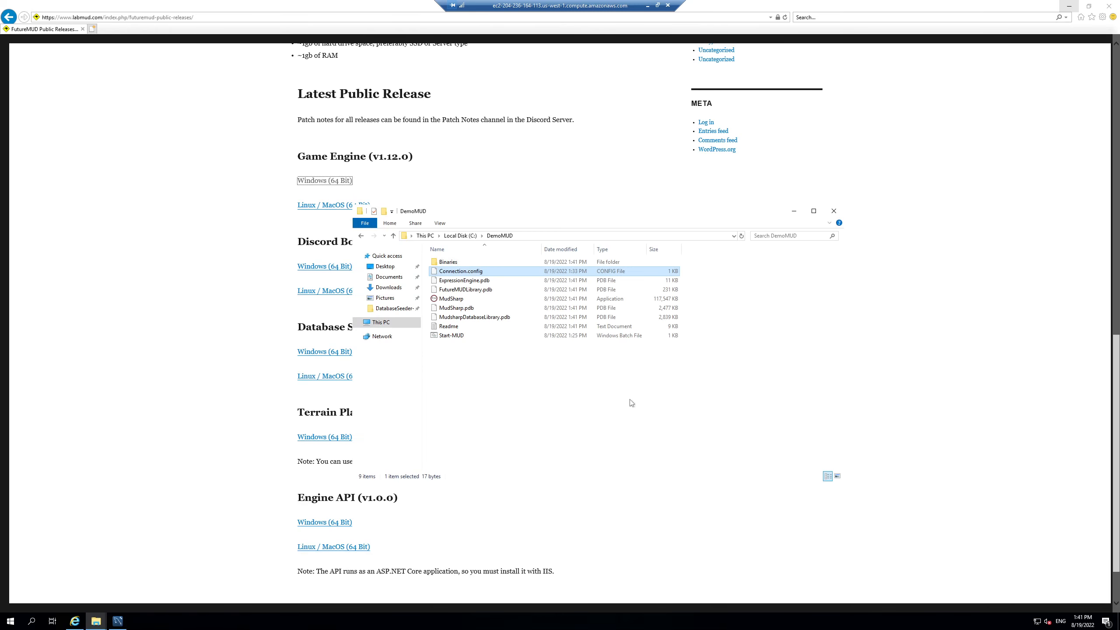
Step: Test-run Start-MUD and close its console after the MudSharp.exe not-found errors
left_click(455, 371)
left_click(454, 336)
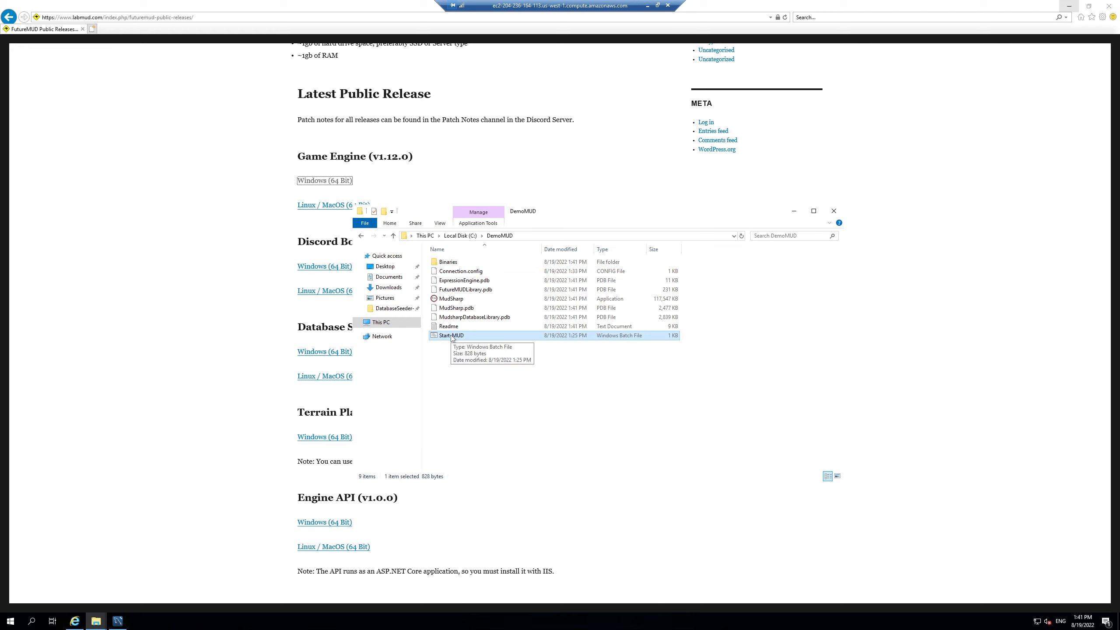
double_click(452, 336)
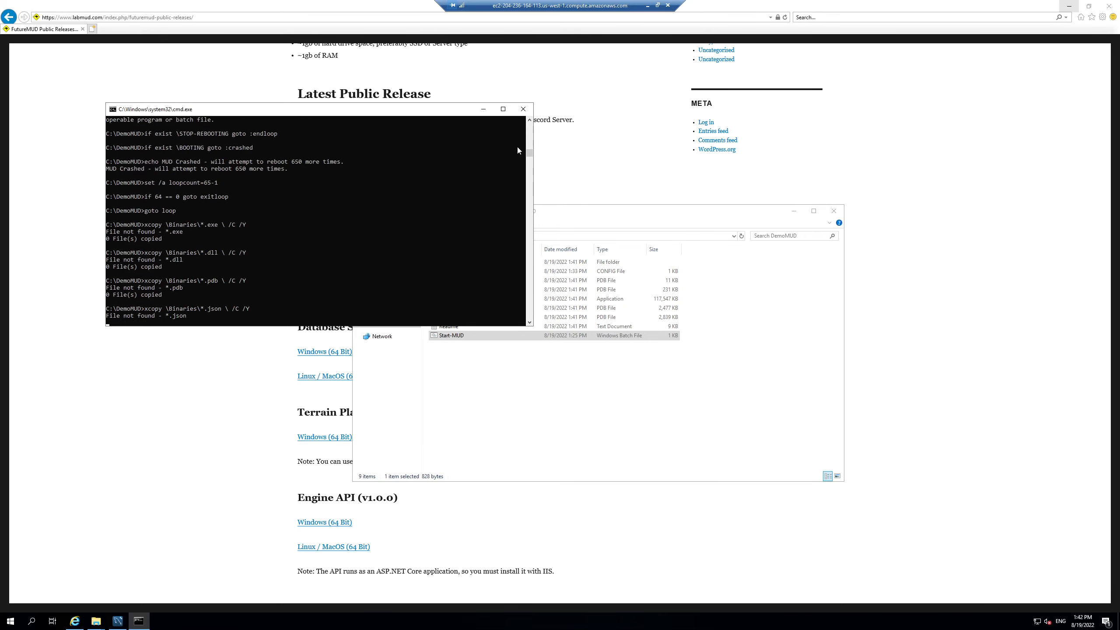
left_click(523, 109)
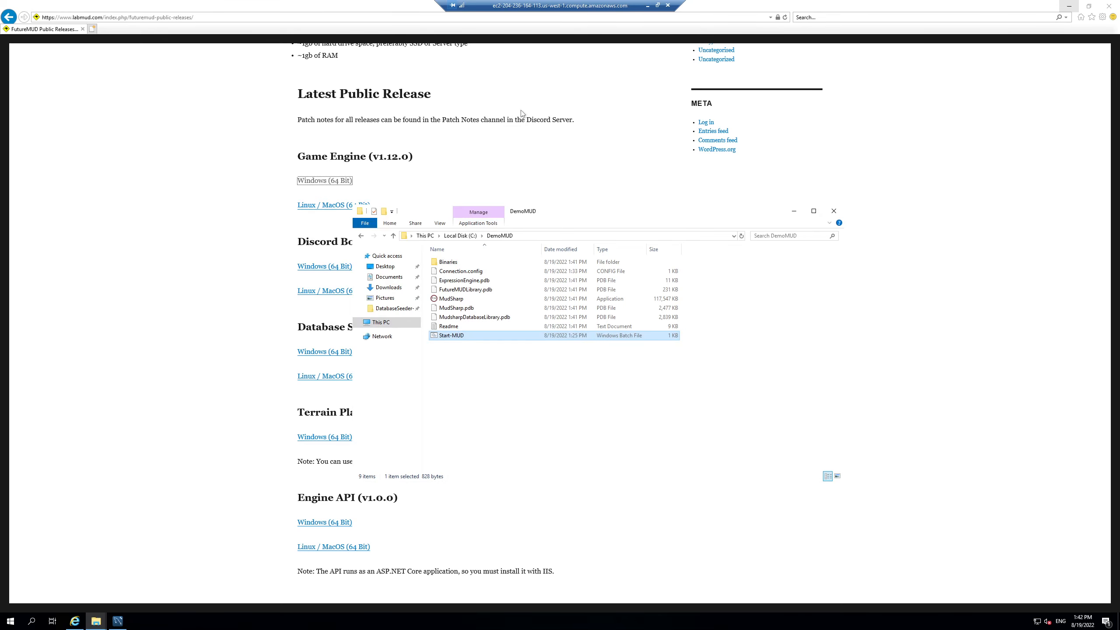
right_click(449, 334)
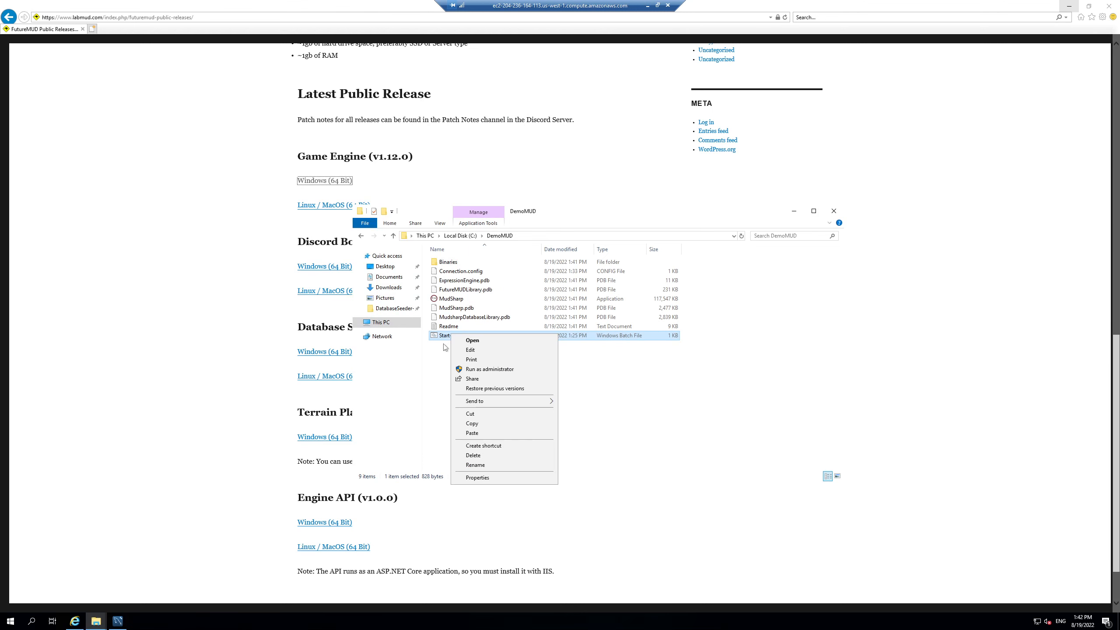
Step: Set MUDDIR=C:\DemoMUD in the Start-MUD script, save it, and run the script again
left_click(474, 352)
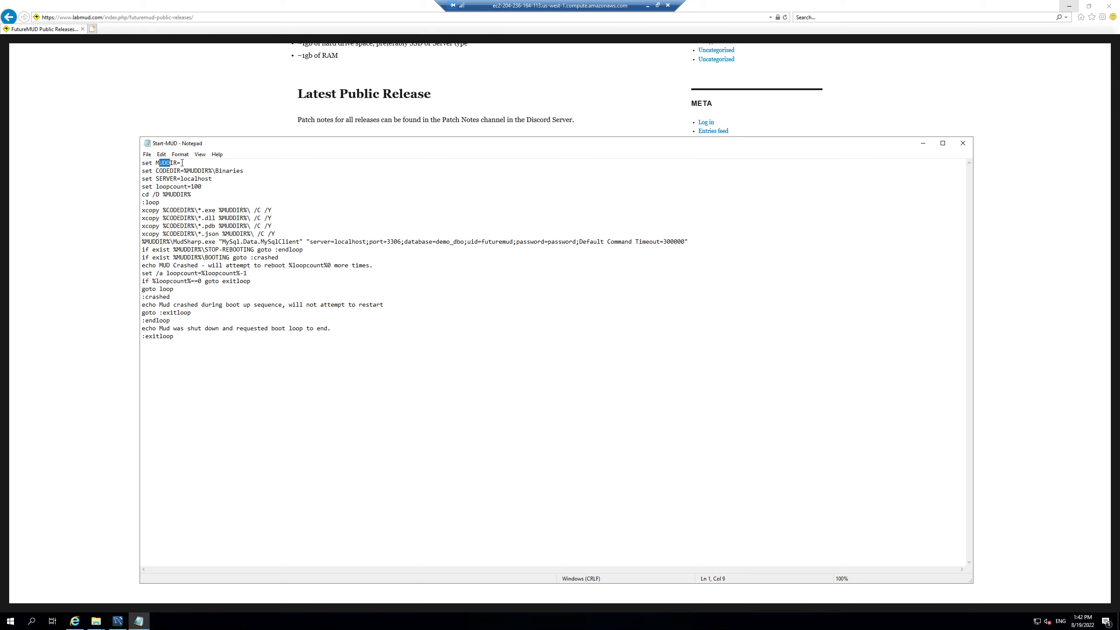
left_click(177, 163)
left_click_drag(348, 147, 367, 302)
left_click(581, 220)
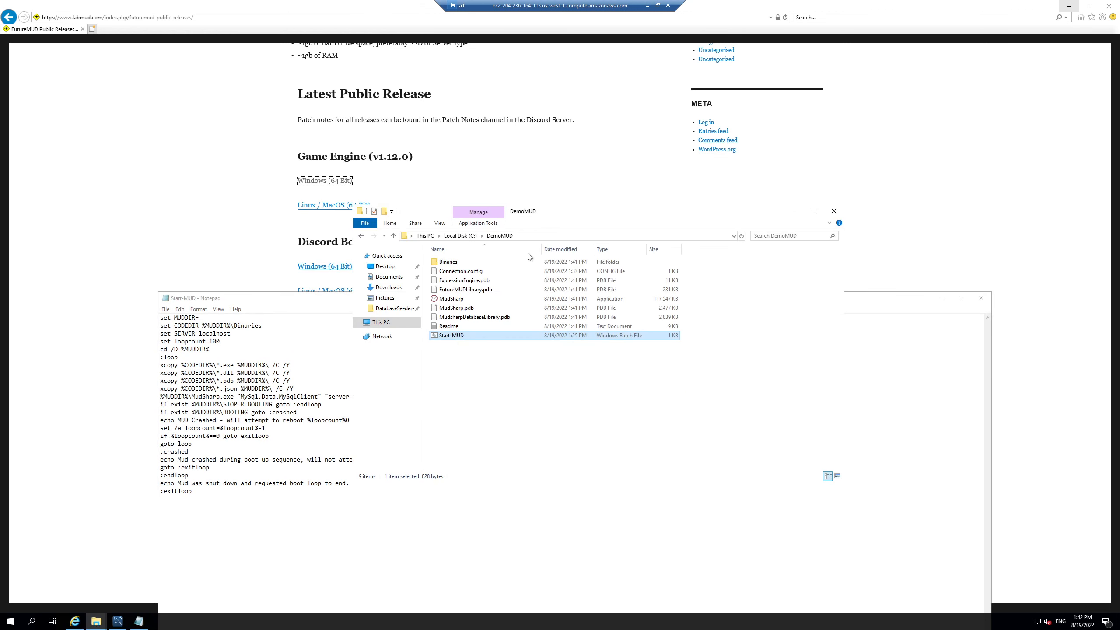
left_click(541, 235)
key("ctrl+c")
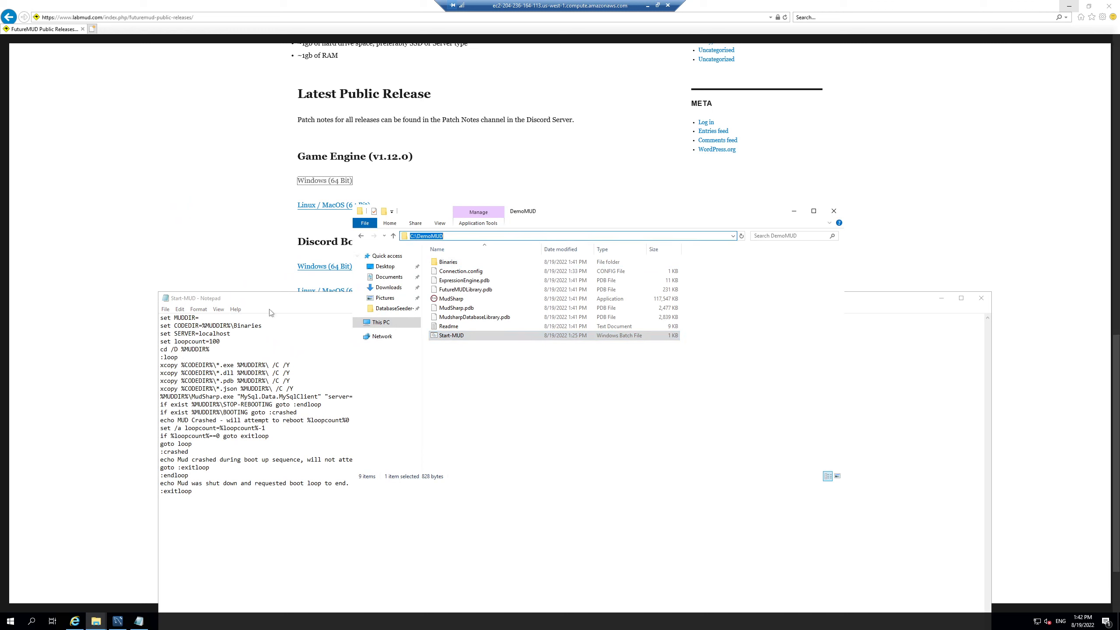
left_click(241, 317)
key("ctrl+v")
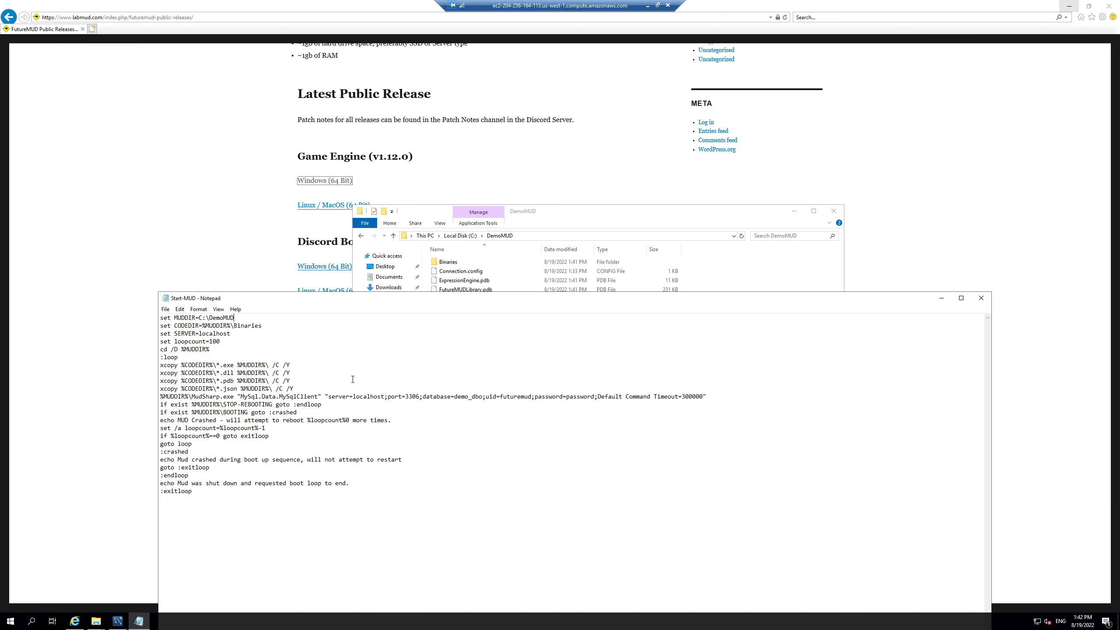
left_click(981, 298)
double_click(447, 336)
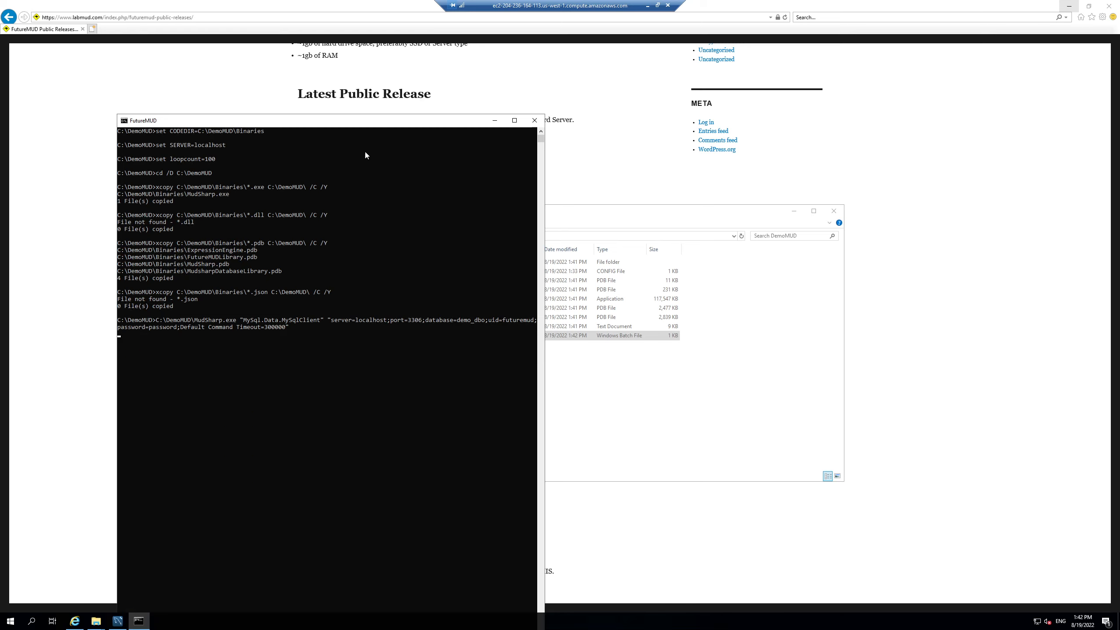
Step: Arrange the FutureMUD console and DemoMUD folder windows while the server boots to ready-to-connect
left_click_drag(317, 123, 241, 22)
left_click(569, 207)
left_click_drag(569, 207, 604, 190)
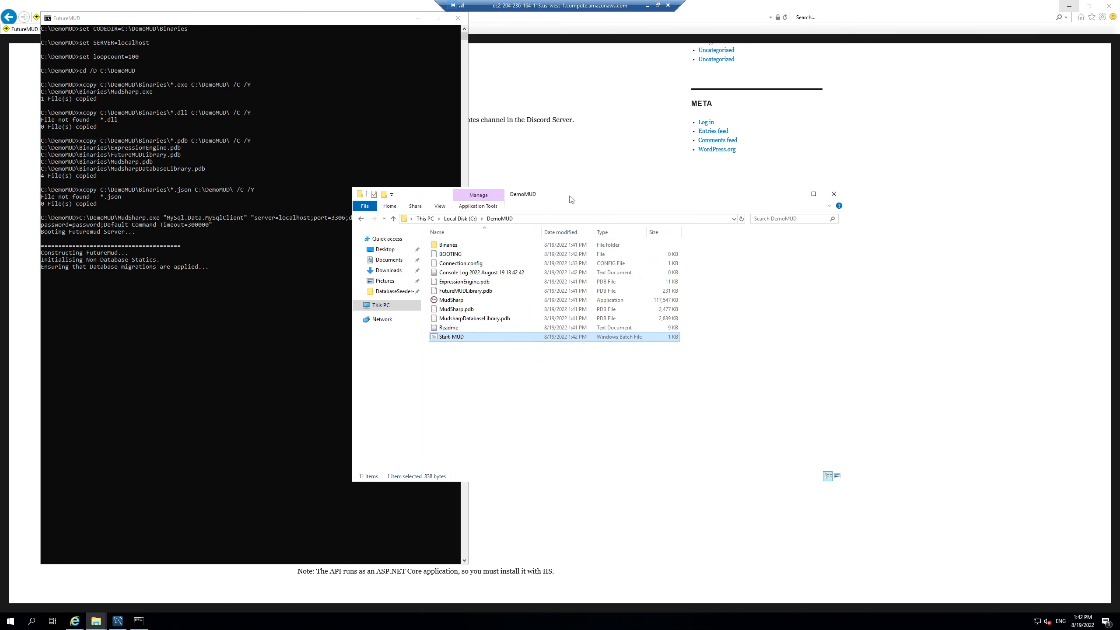
left_click_drag(570, 199, 712, 75)
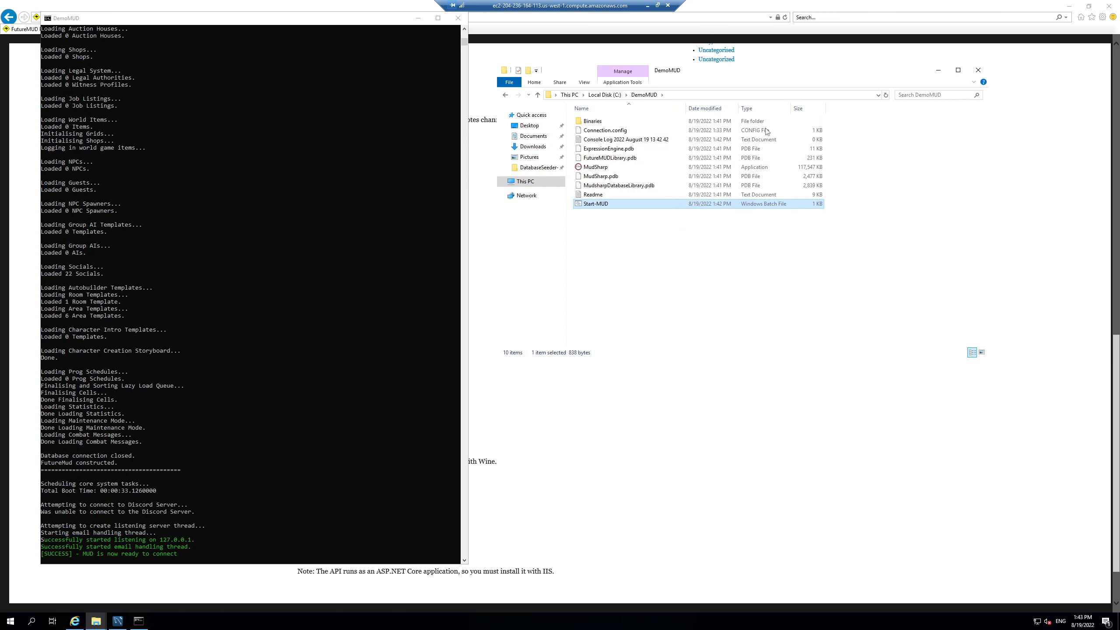
left_click(631, 260)
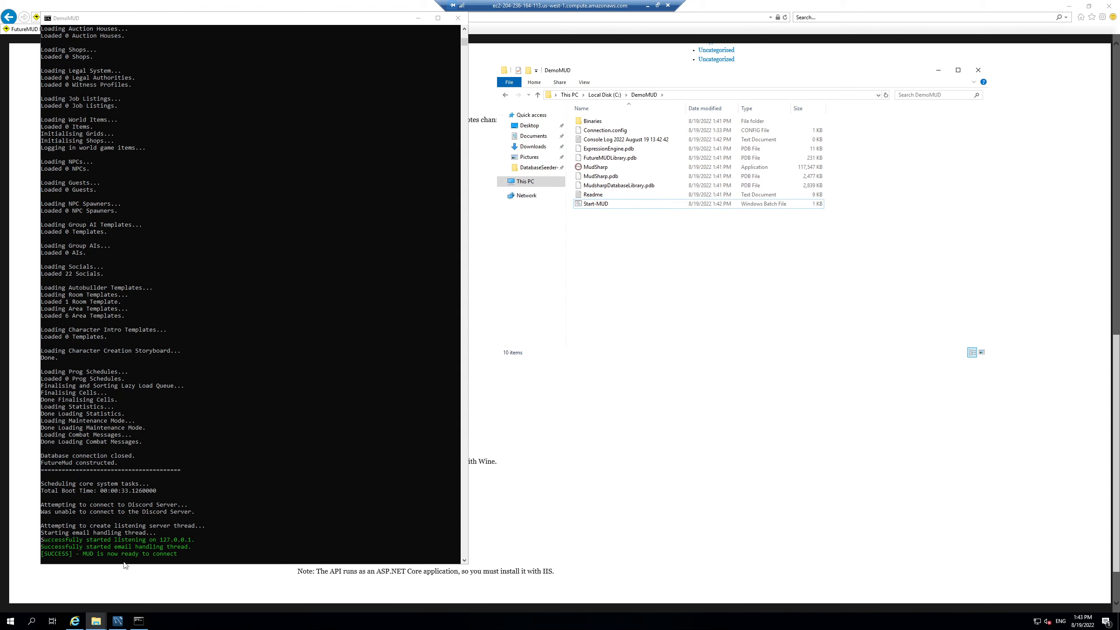
left_click(652, 469)
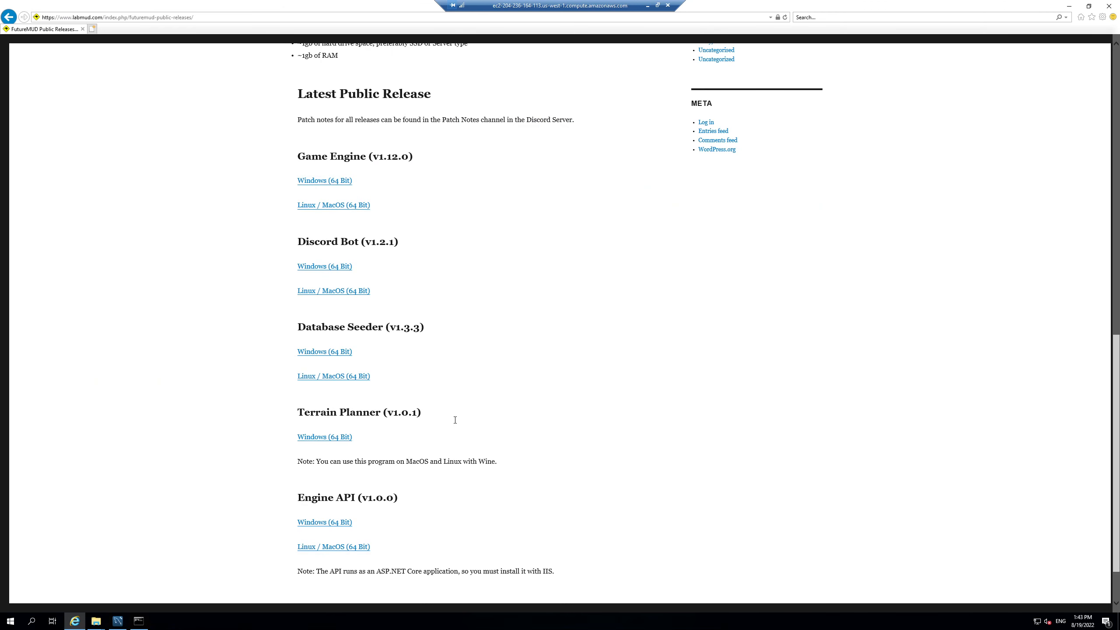
Step: Search the Start menu for 'windows' and open Windows Defender Firewall with Advanced Security maximized
left_click(12, 622)
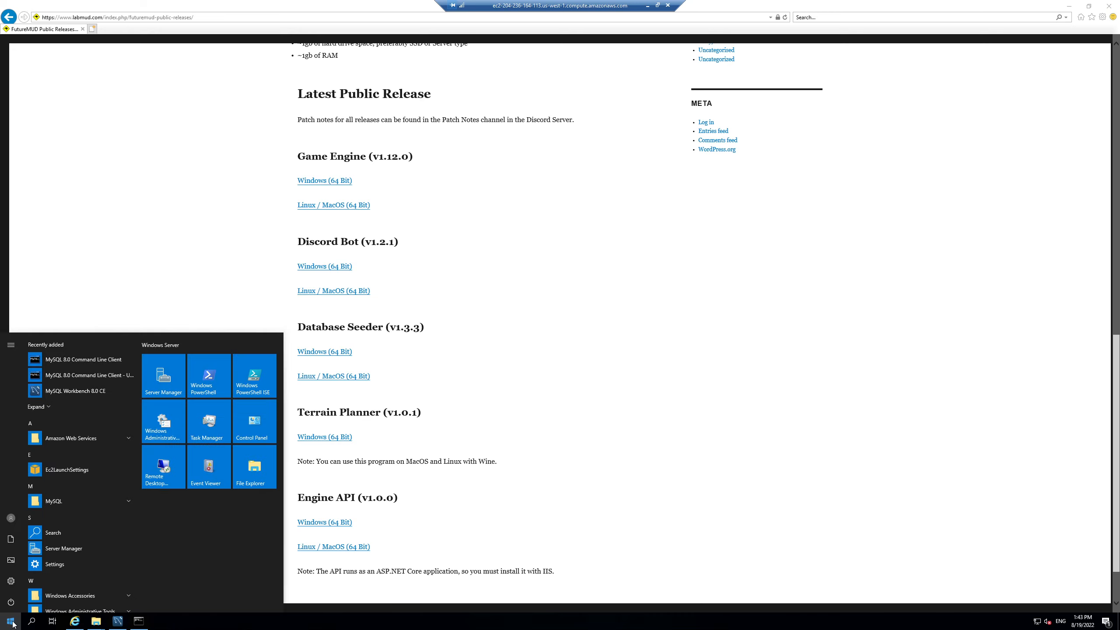
left_click(12, 622)
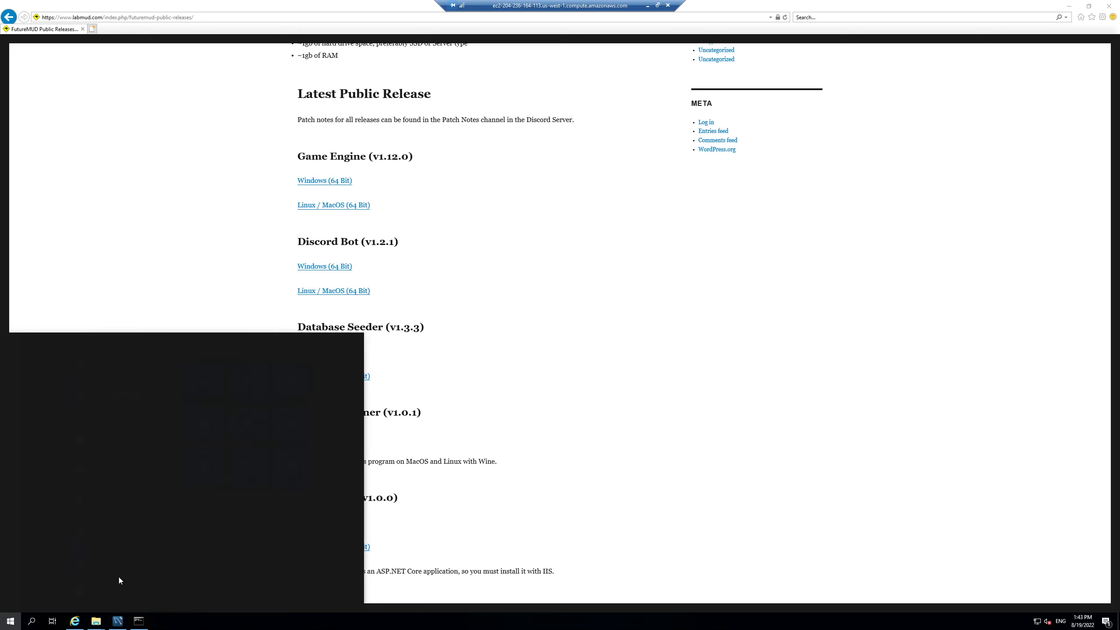
type("windows")
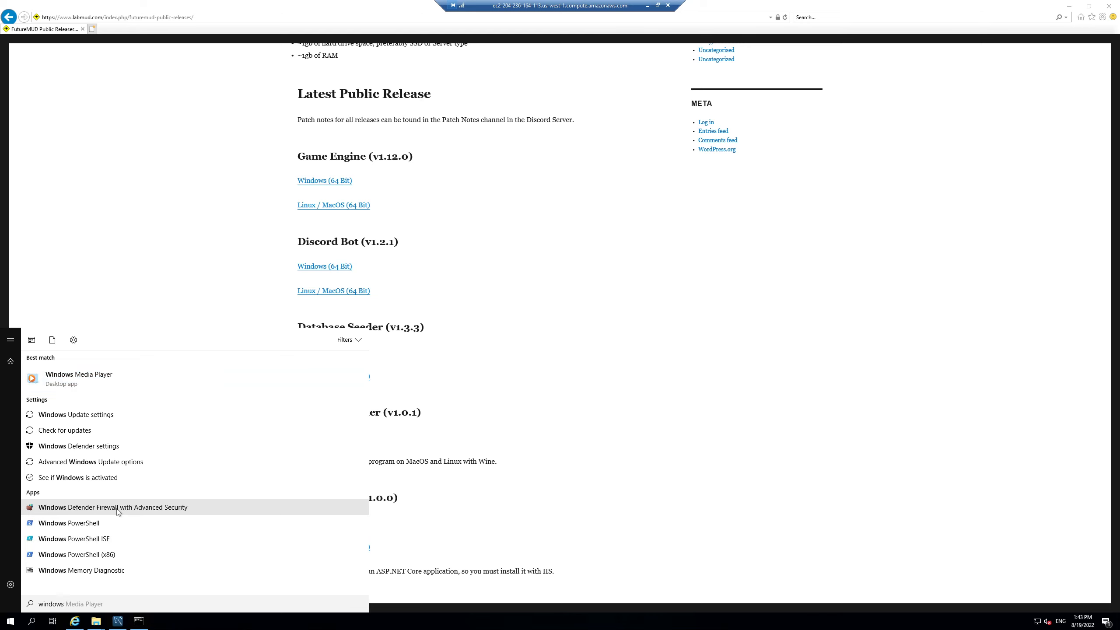
left_click(387, 345)
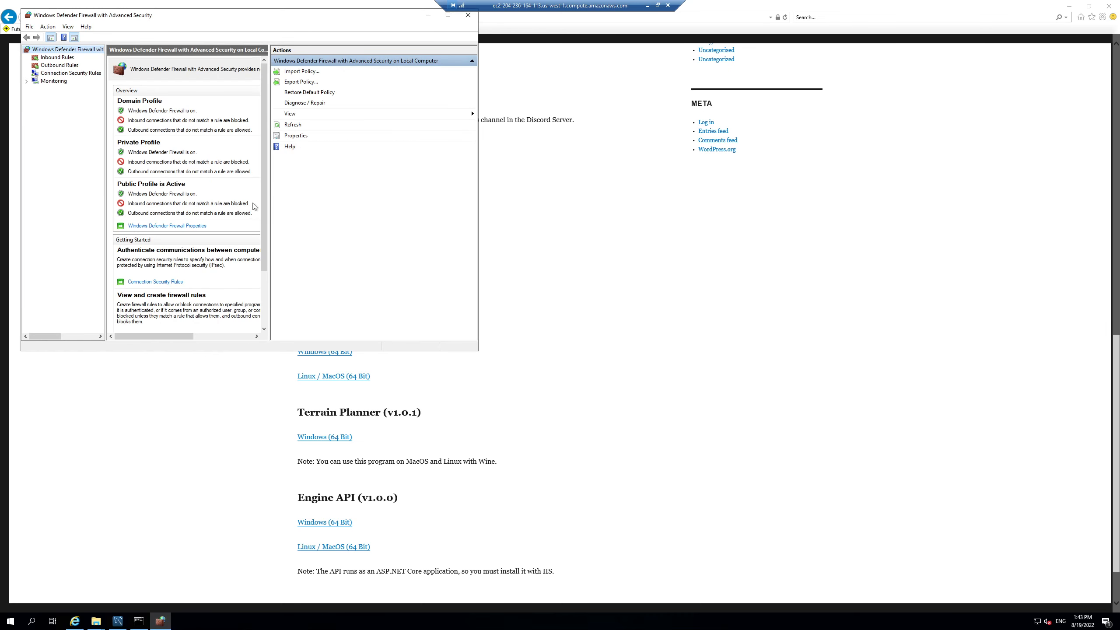
left_click(447, 15)
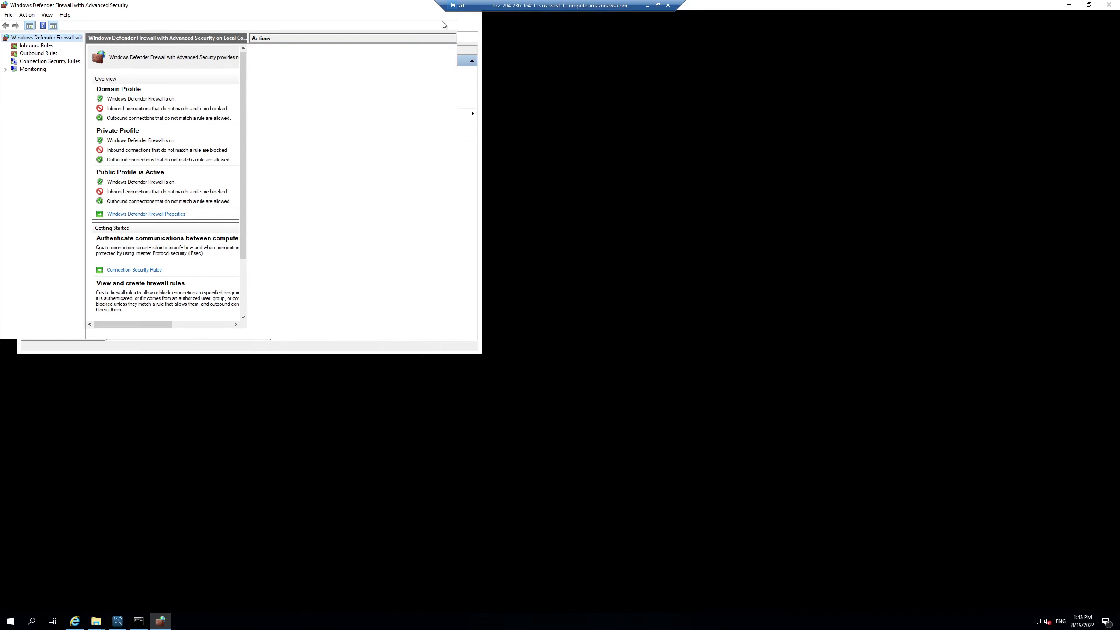
Step: Create the inbound Port rule MUD allowing TCP local port 4000 on all profiles
left_click(34, 46)
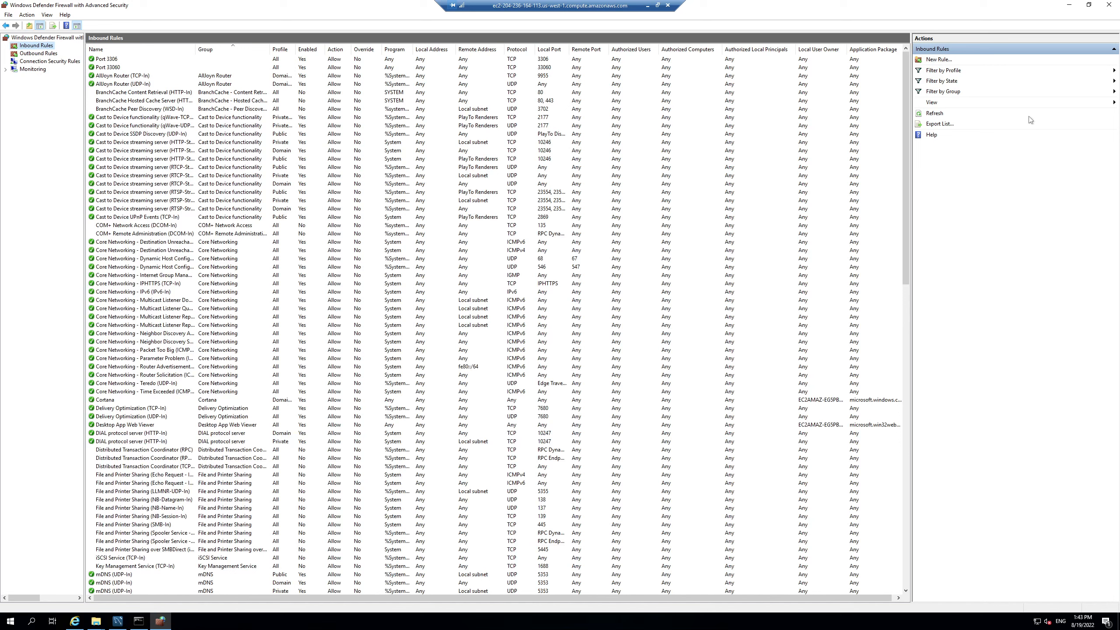
left_click(930, 61)
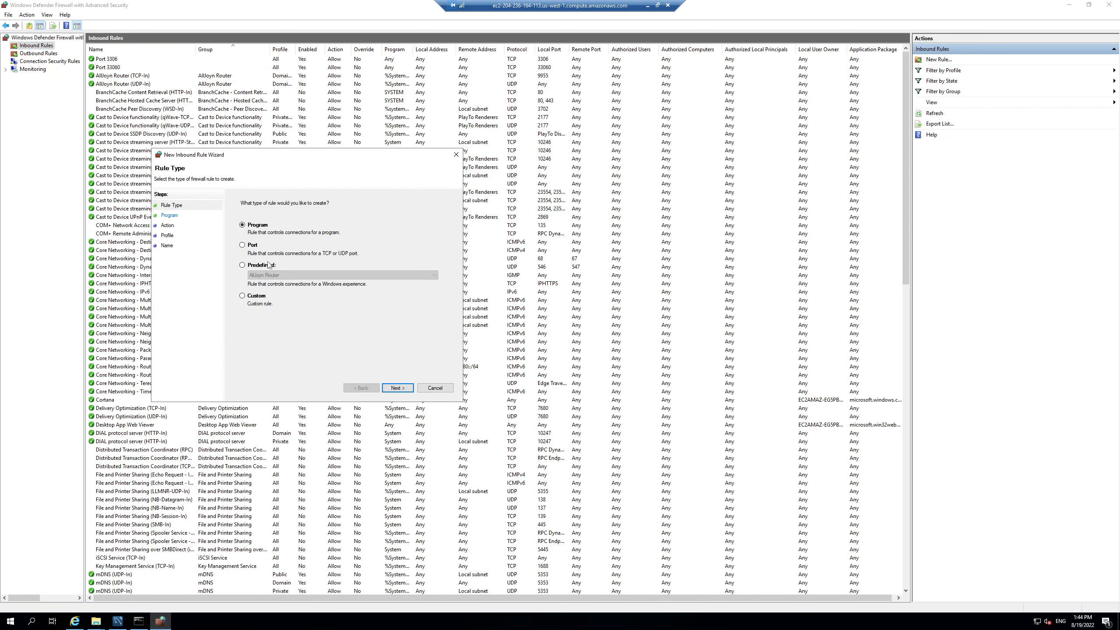
left_click(251, 247)
left_click(396, 388)
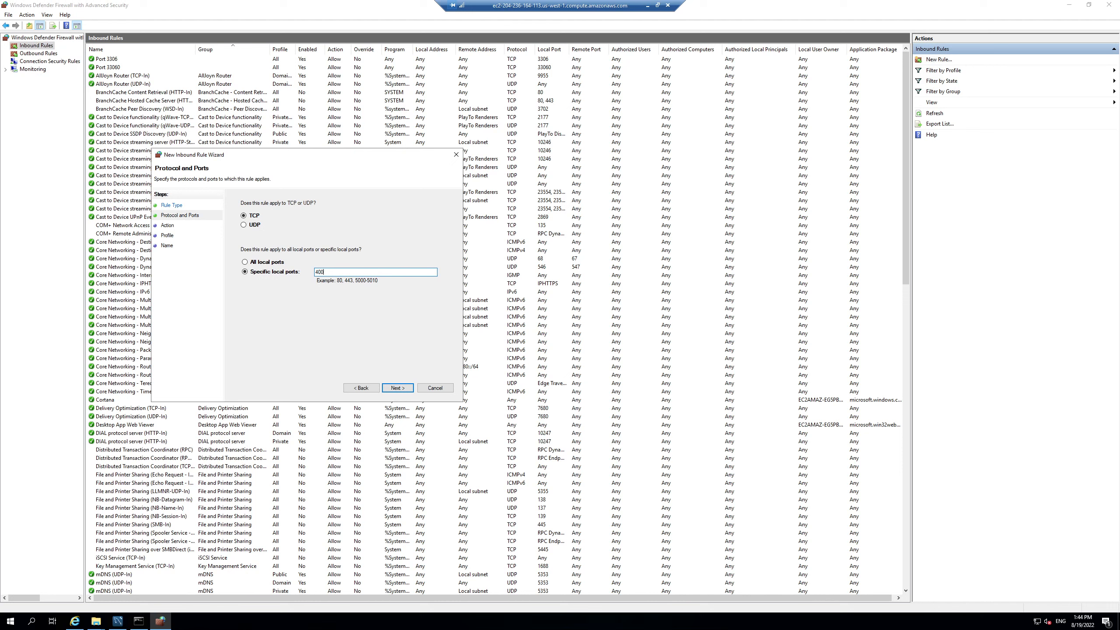
left_click(397, 388)
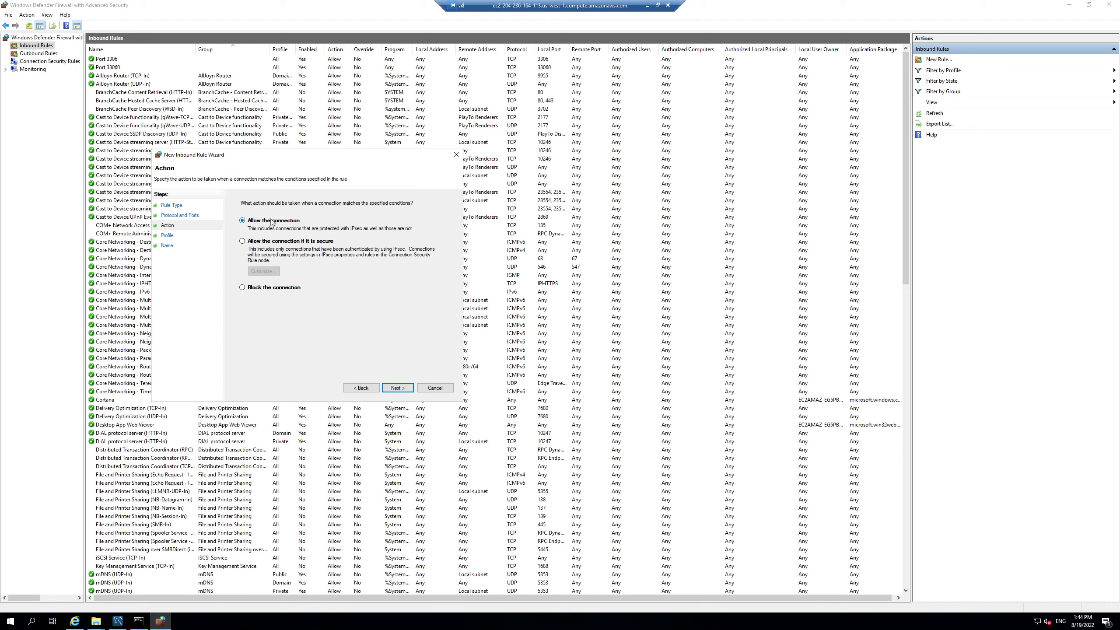
left_click(398, 389)
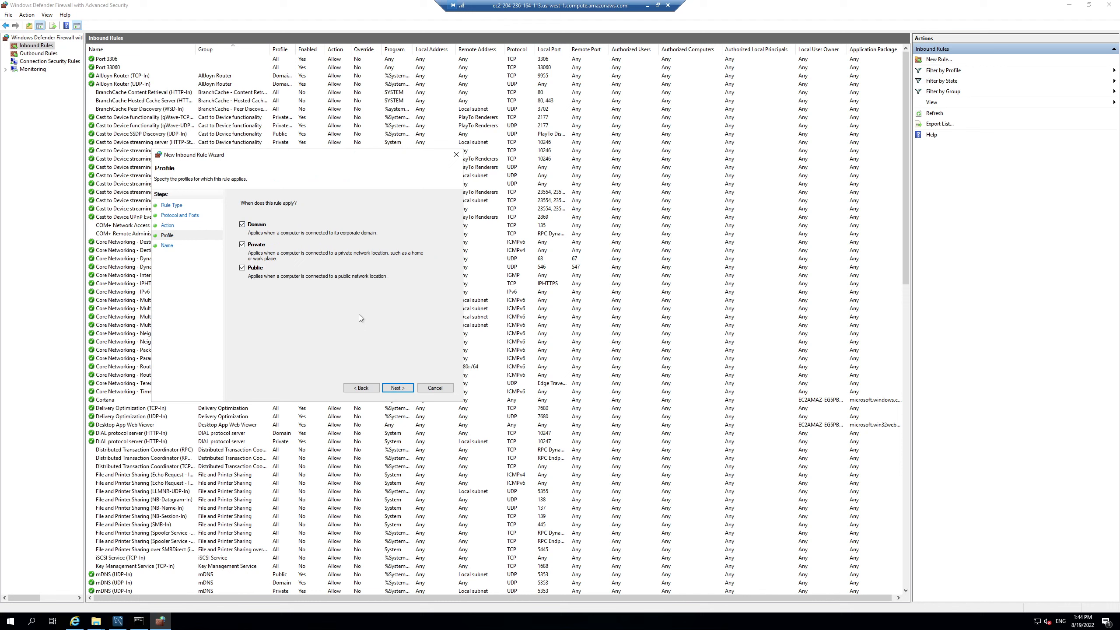
left_click(397, 387)
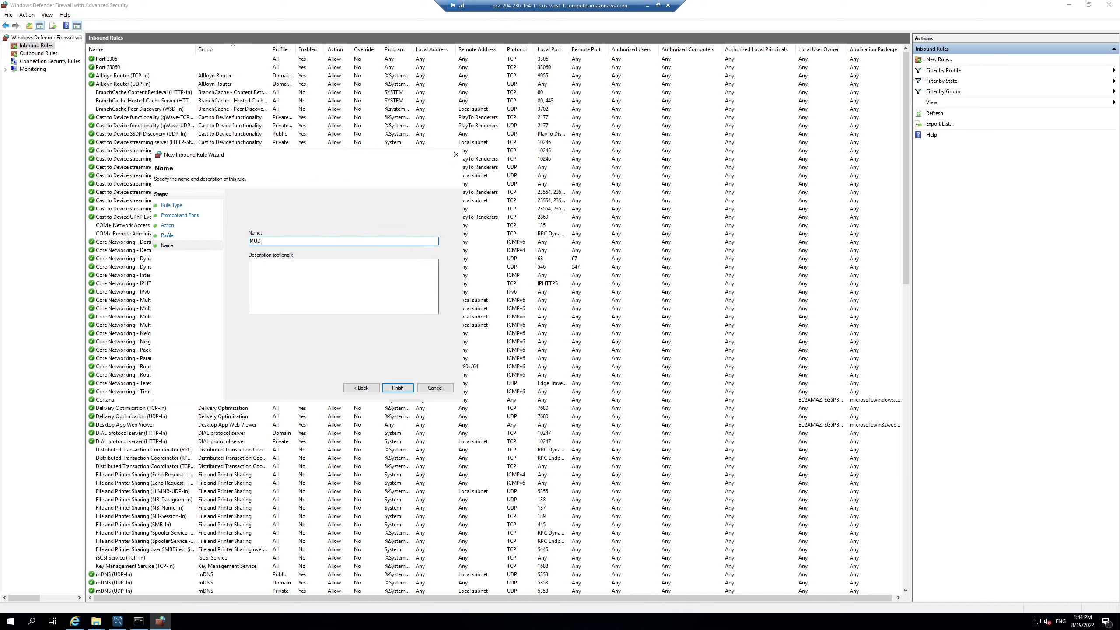
left_click(397, 388)
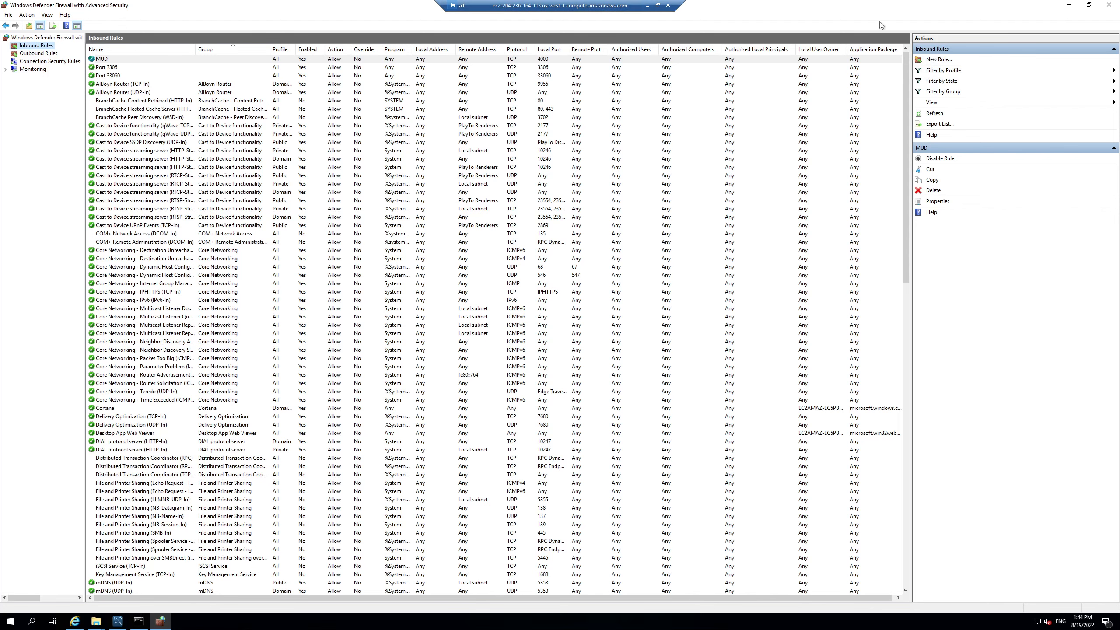
left_click(1069, 4)
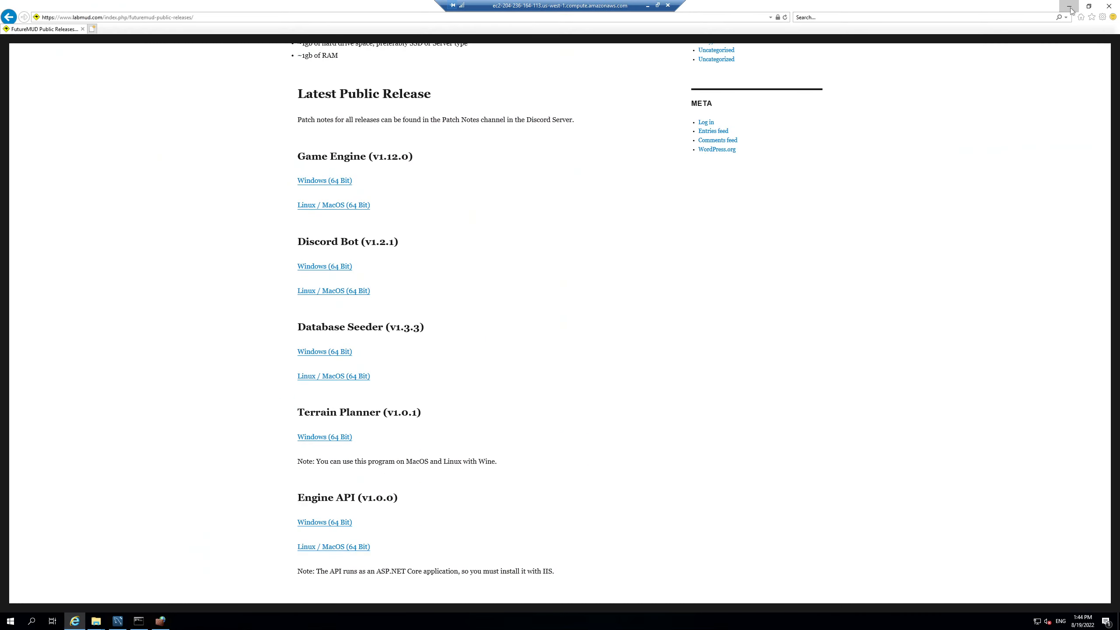
Step: Minimize the browser and DemoMUD folder to reveal the server console, then leave the remote session
left_click(1070, 6)
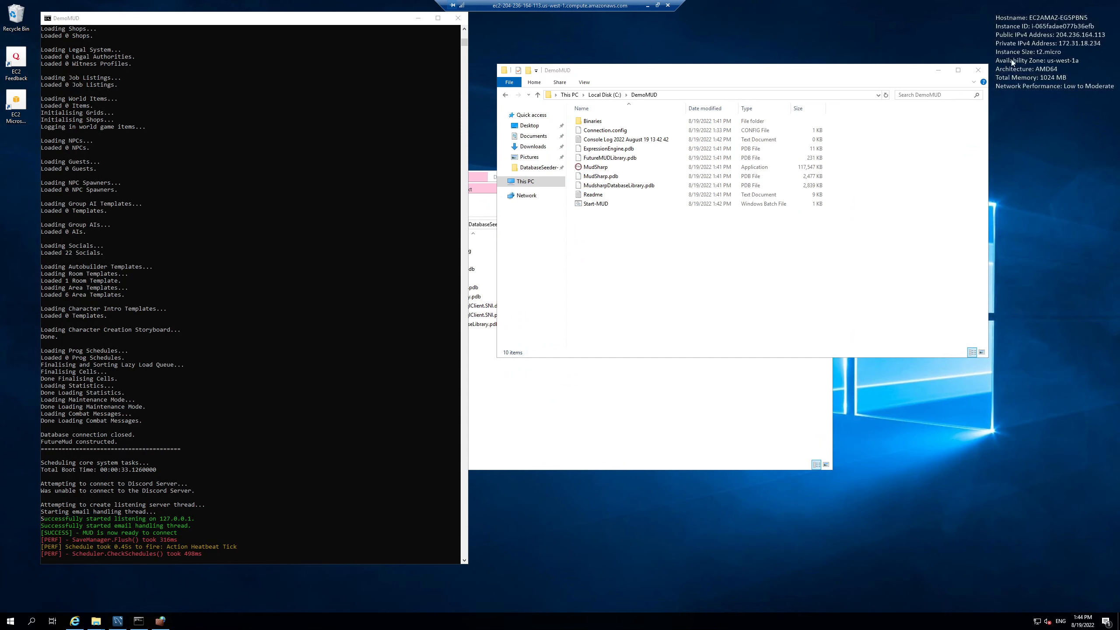
left_click(939, 72)
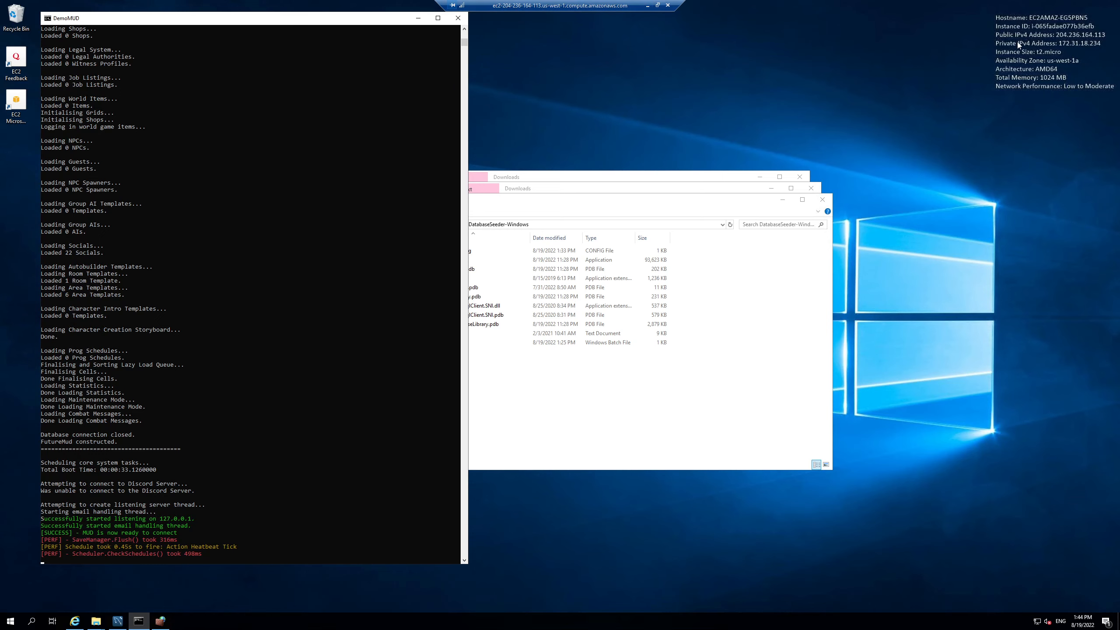
left_click(648, 5)
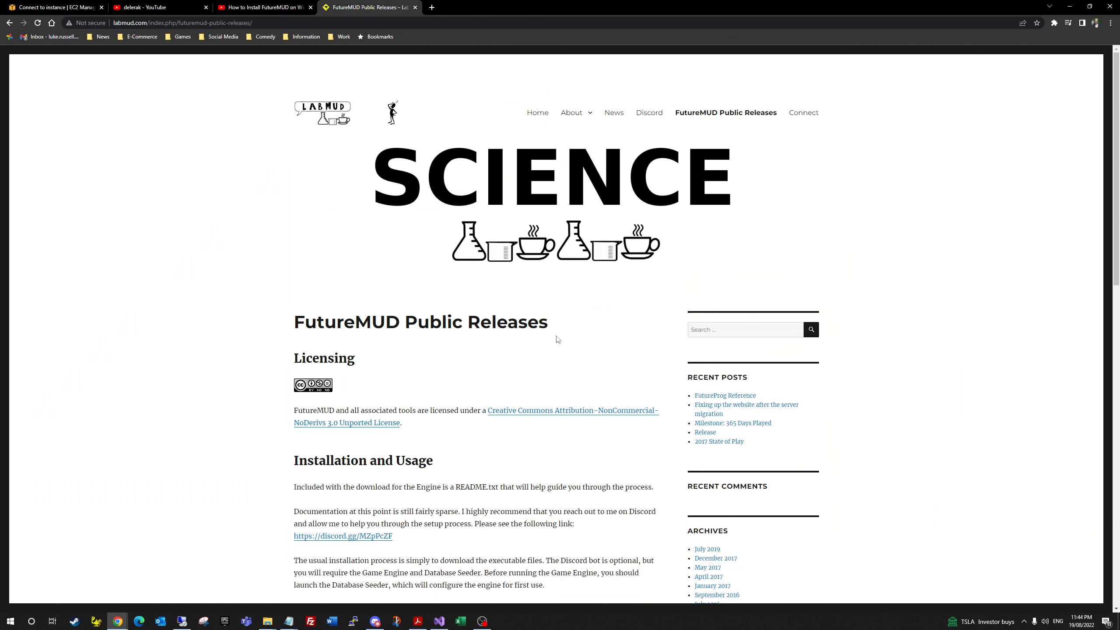
Step: Close the comic tab, launch MUSHclient and start a Quick Connect to a new world
left_click(520, 7)
left_click(96, 621)
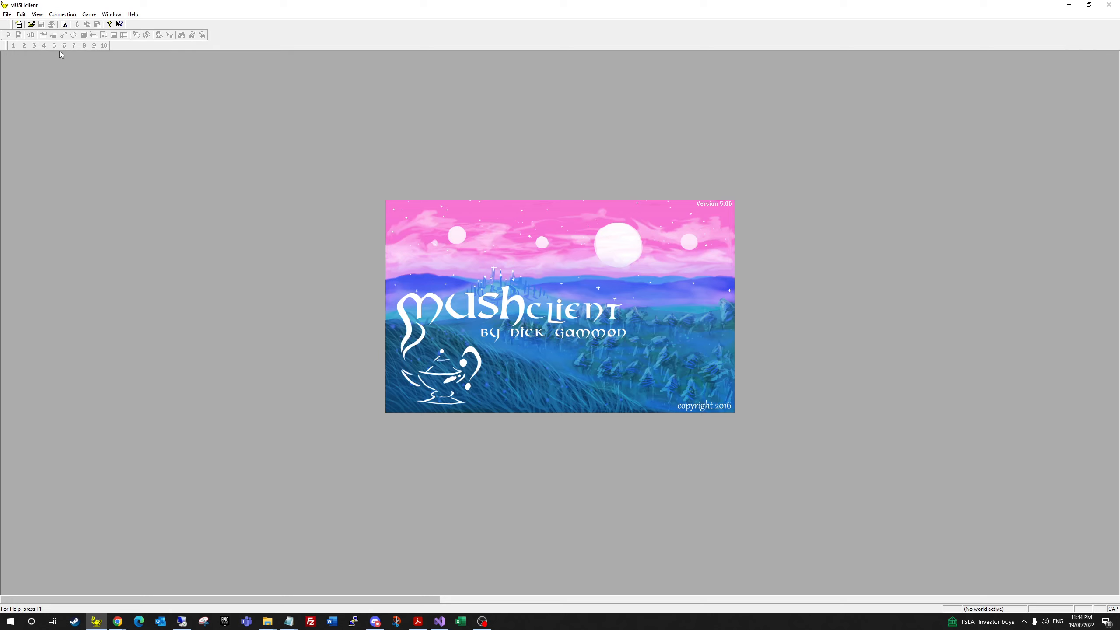
left_click(62, 14)
left_click(75, 23)
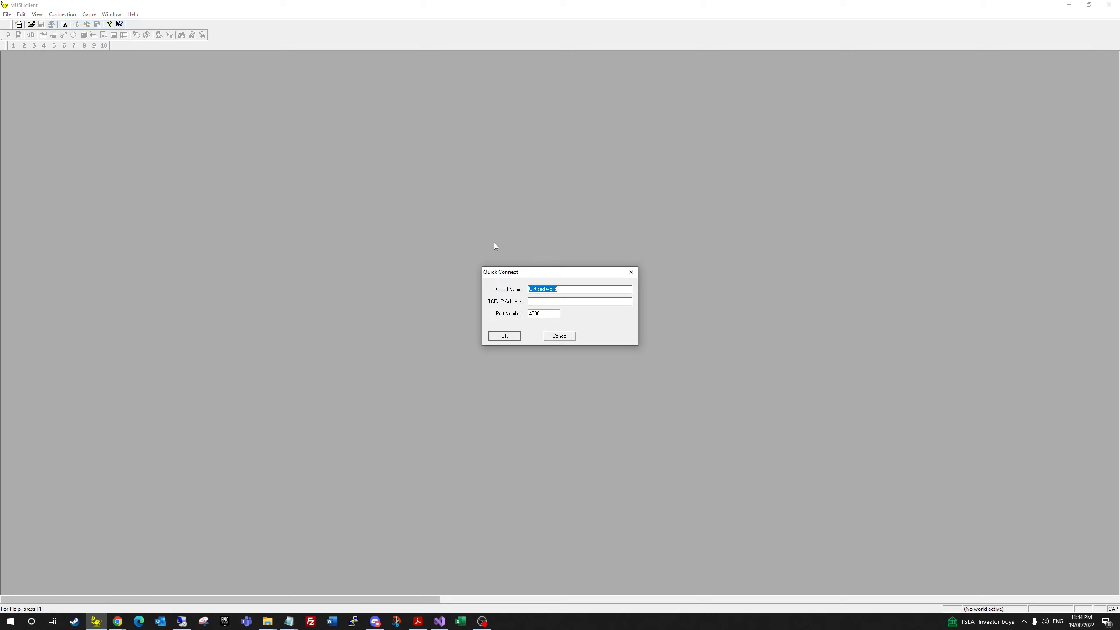
Step: Create world Demo with address 204.236.164.113 and port 4000
mouse_move(181, 622)
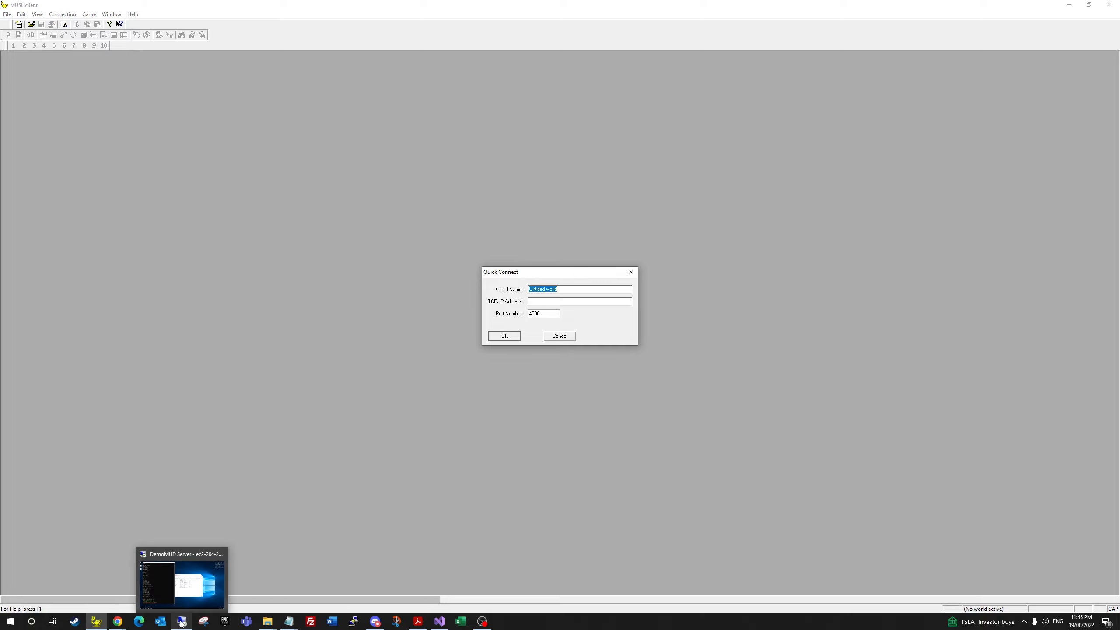
type("2")
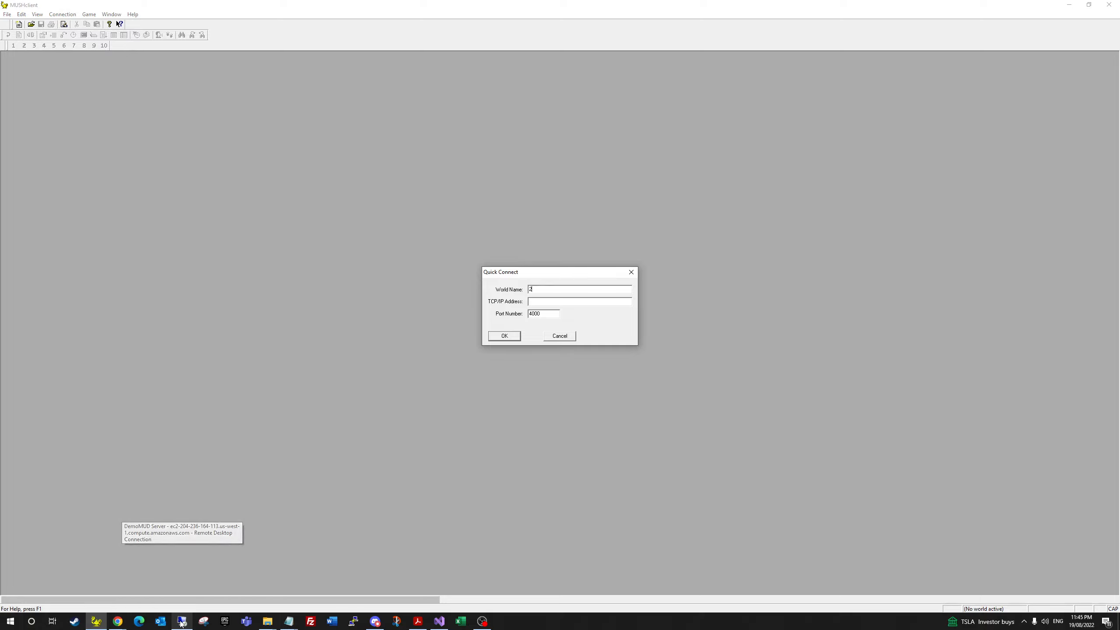
key("BackSpace")
key("Tab")
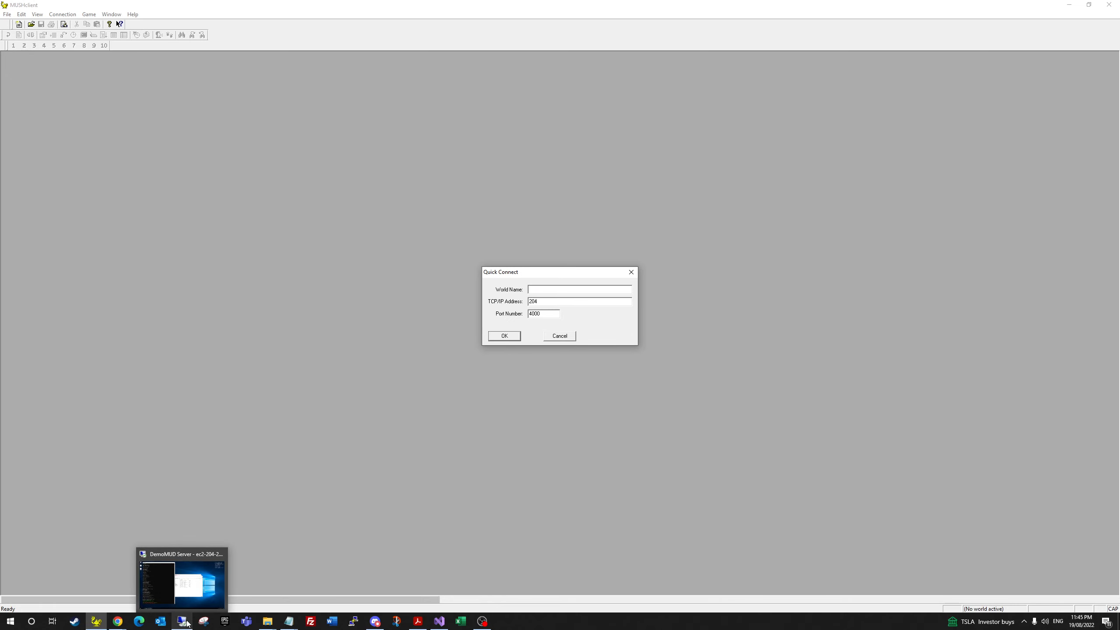
left_click(208, 556)
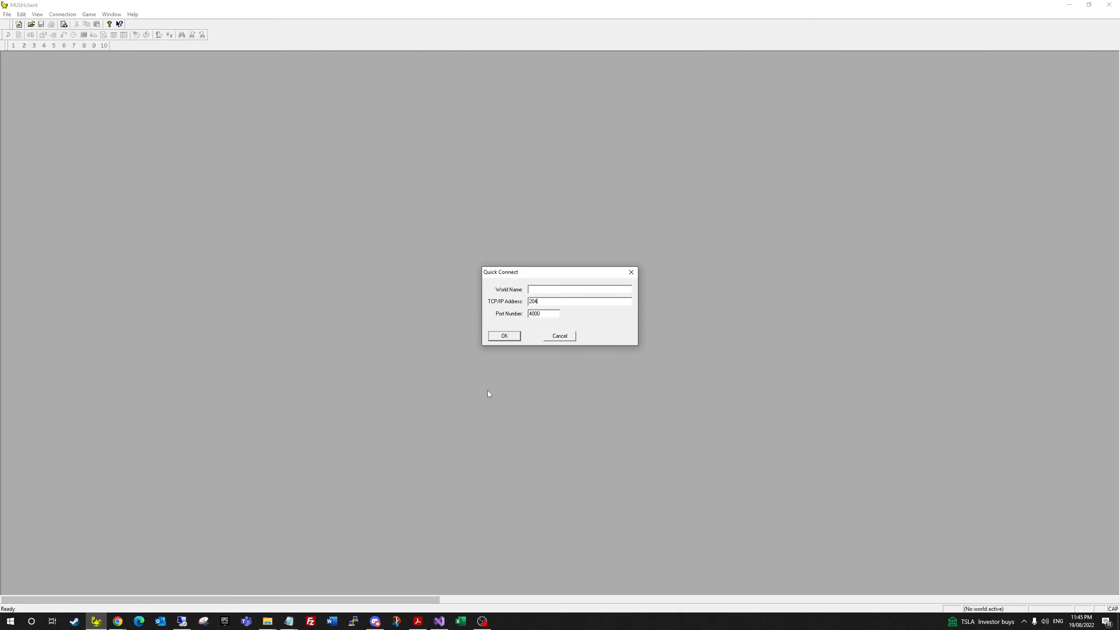
type(".236")
mouse_move(181, 620)
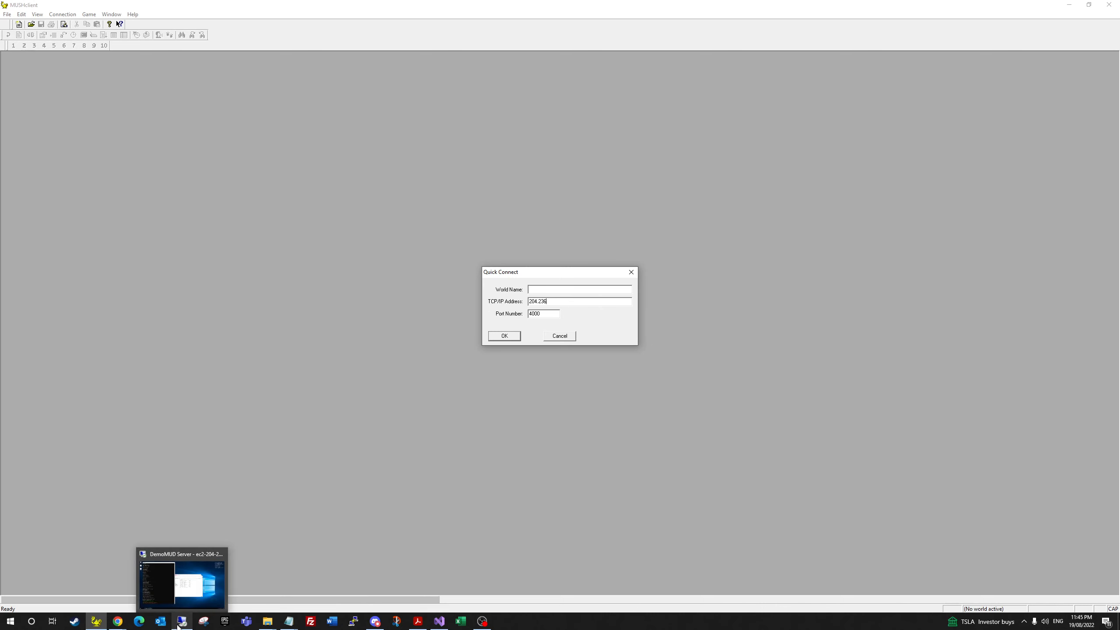
mouse_move(193, 594)
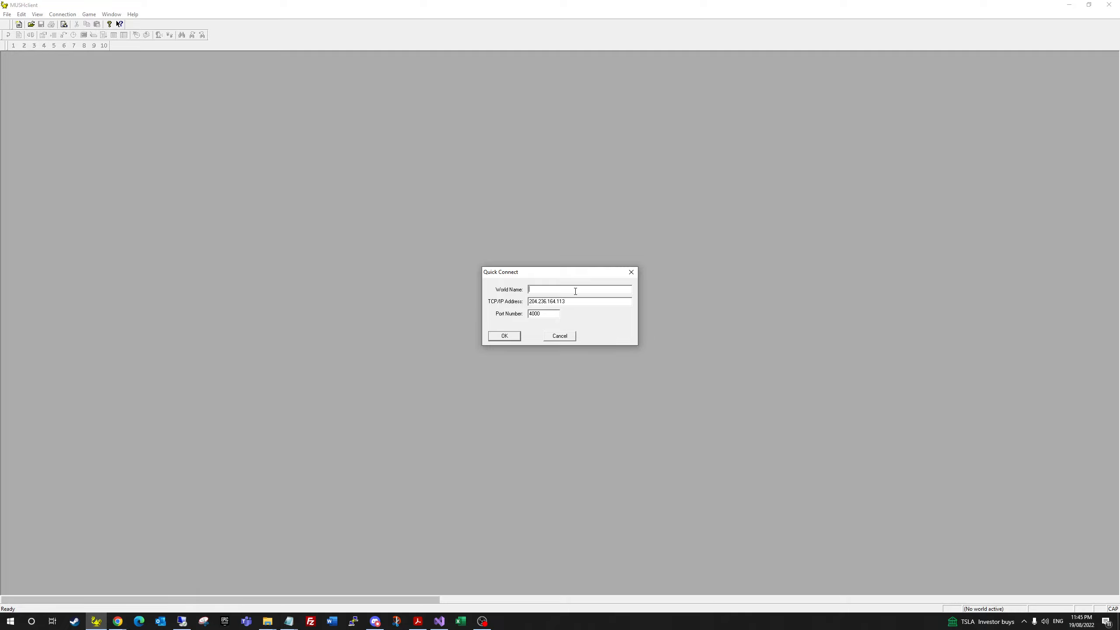
left_click(510, 337)
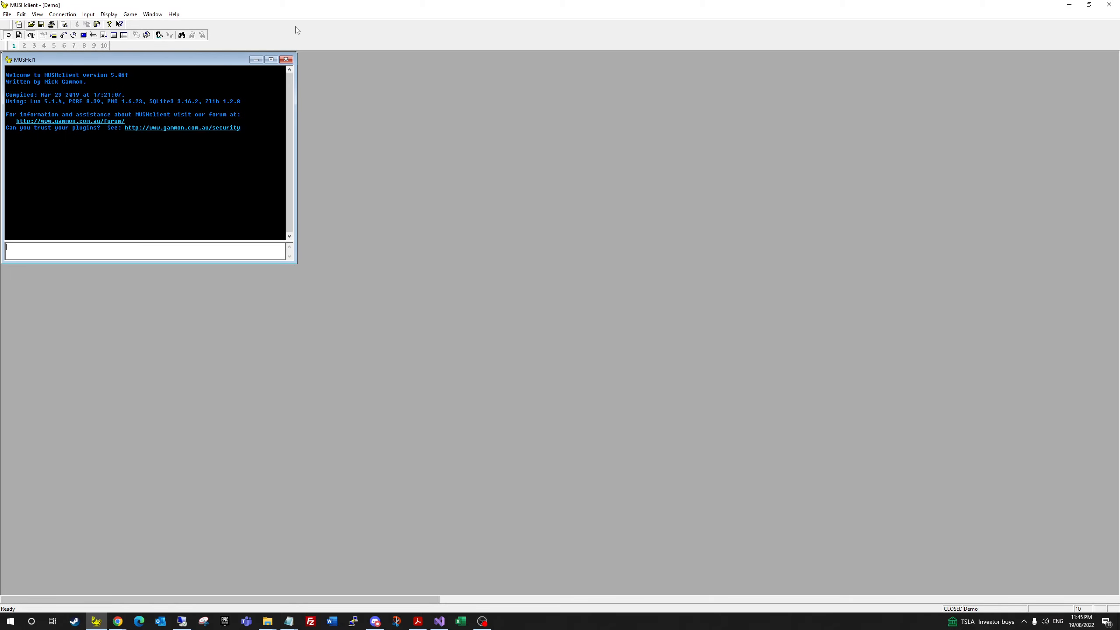
Step: Maximize the Demo world window to fill MUSHclient
left_click(271, 60)
left_click(72, 14)
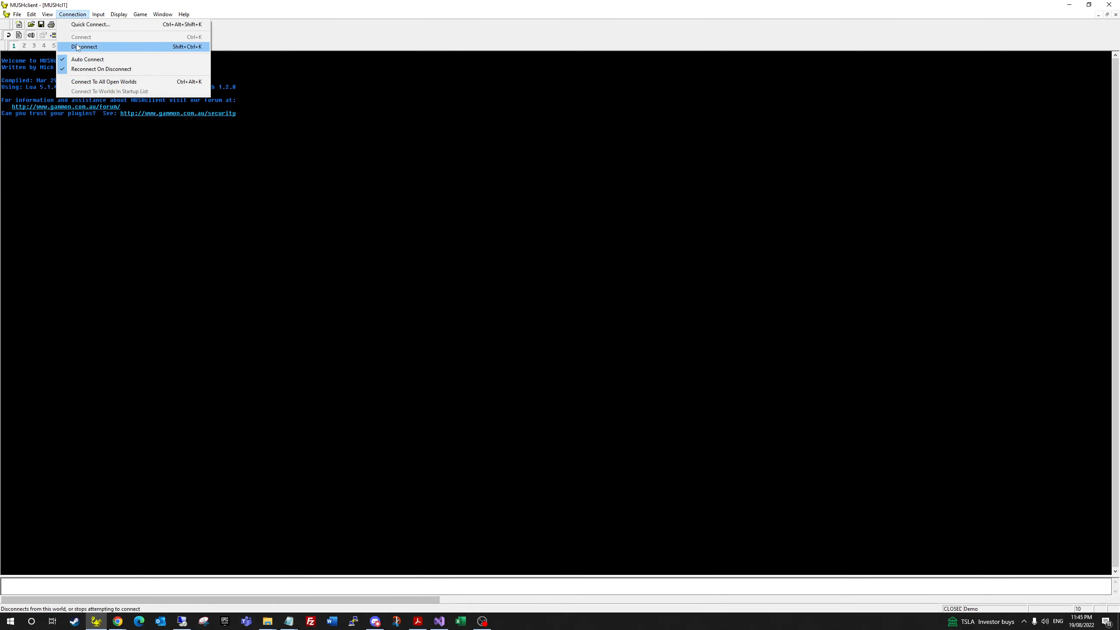
left_click(470, 469)
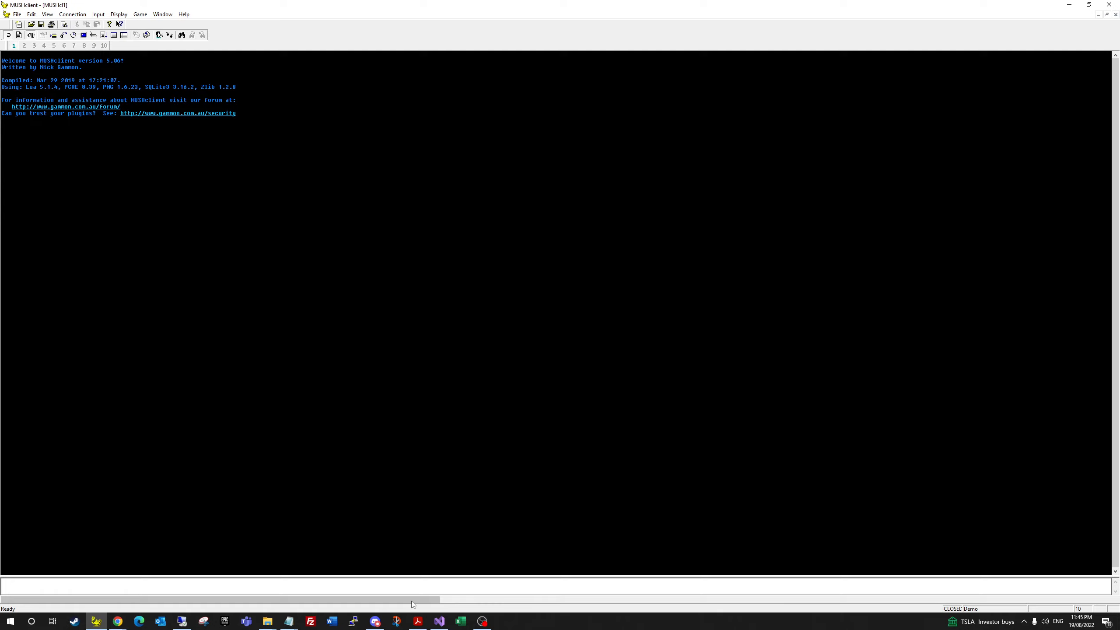
left_click(117, 622)
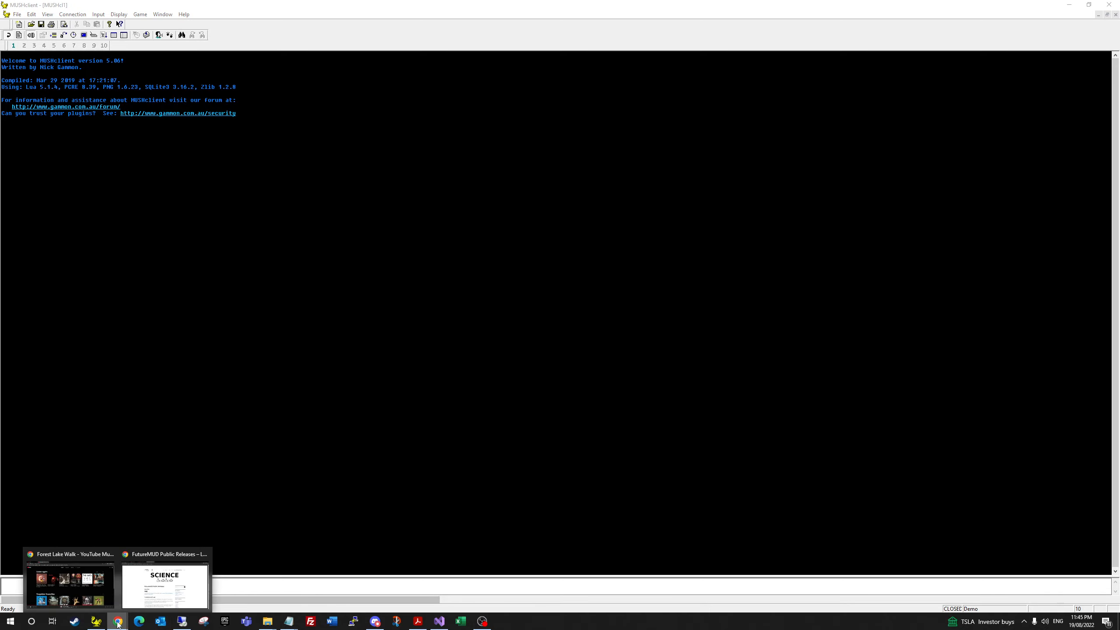
Step: Return to the EC2 Instances list in Chrome and sign in again as root user
left_click(165, 583)
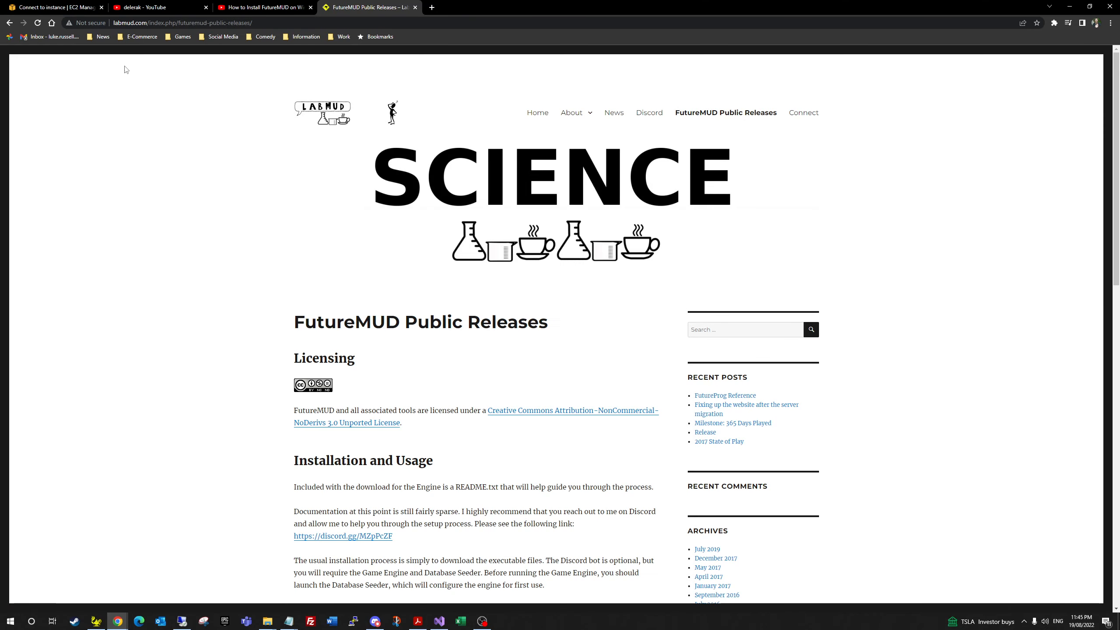
left_click(57, 7)
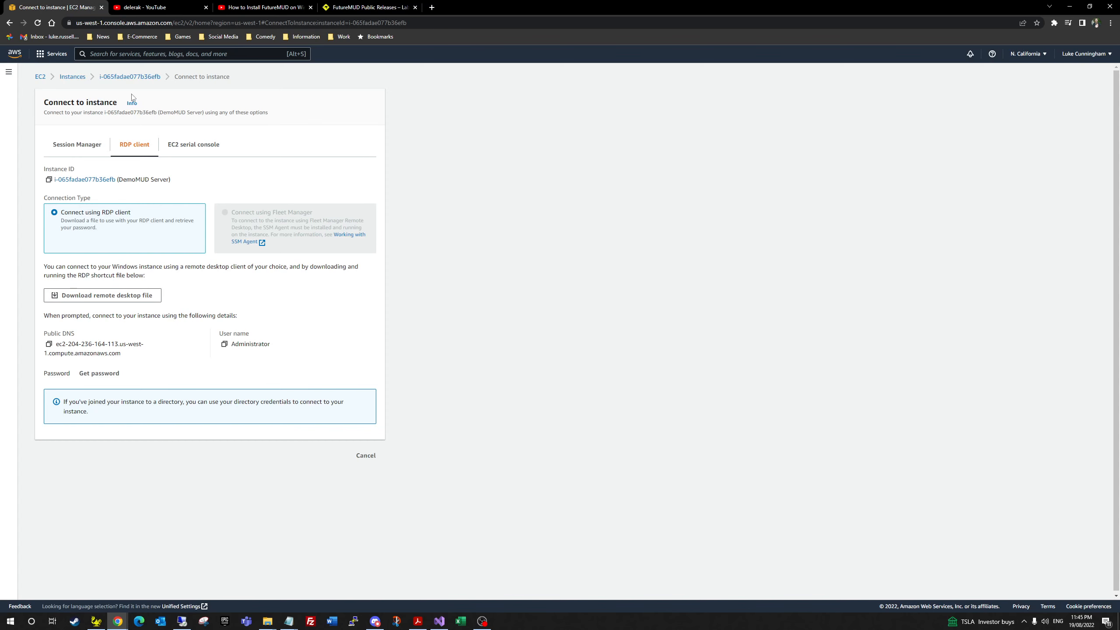
left_click(72, 77)
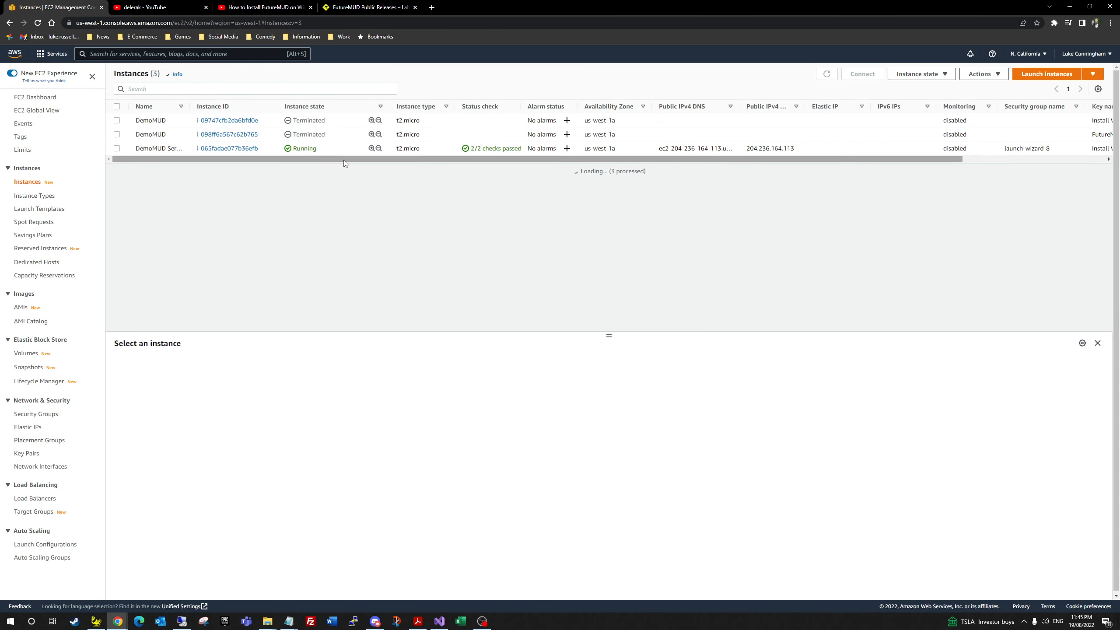
left_click(330, 149)
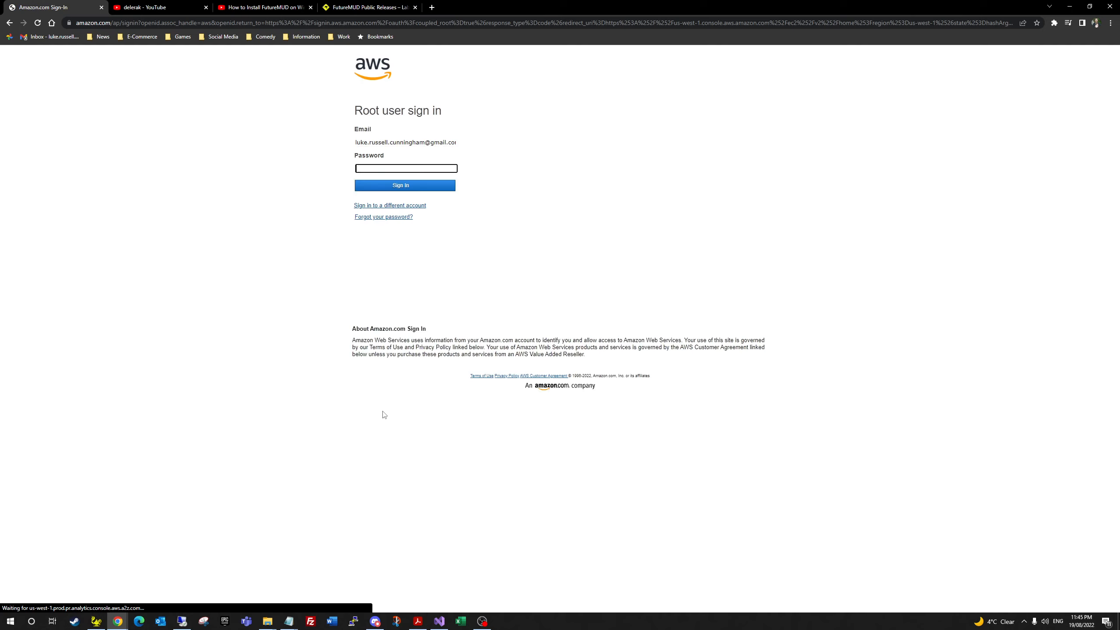
left_click(394, 187)
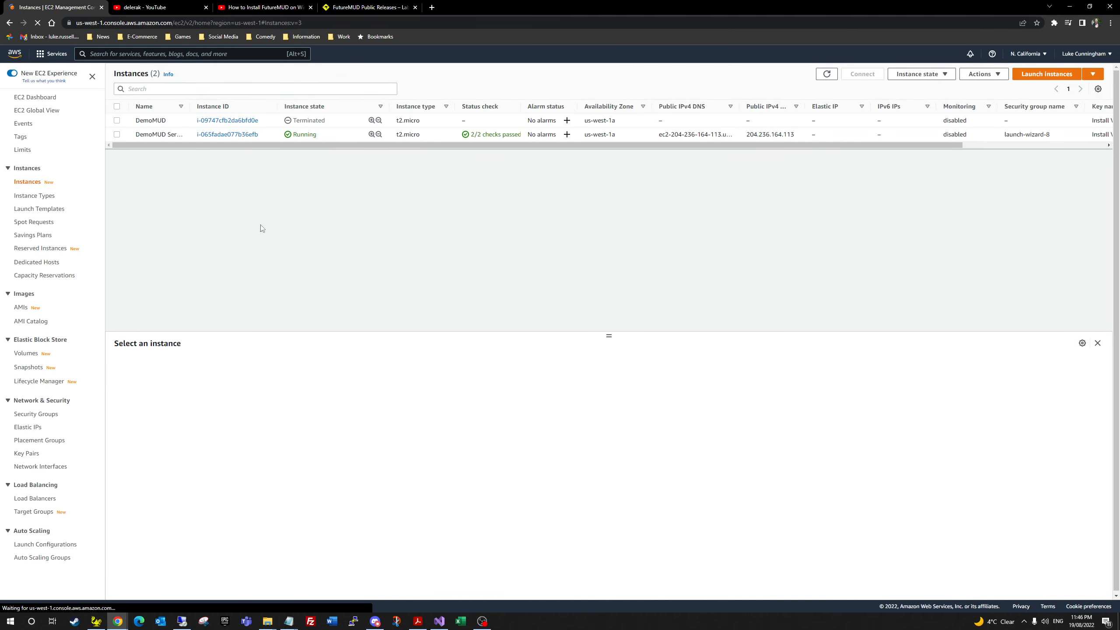
Step: Select the DemoMUD Server instance and show its Security details with the TCP 3389 rule
left_click(341, 135)
scroll(362, 478, "down", 12)
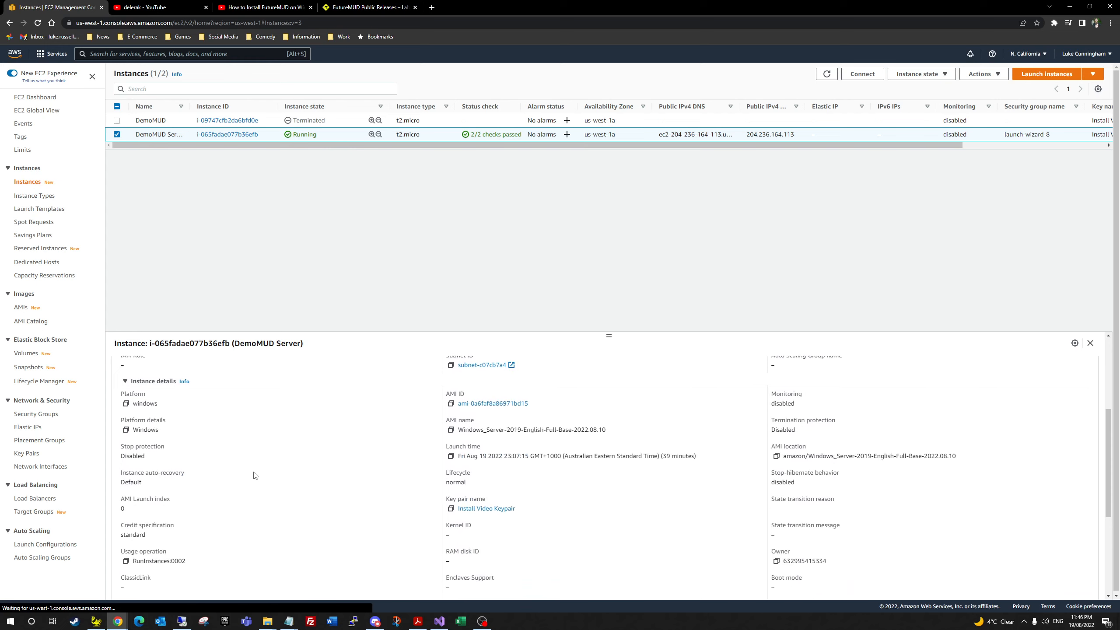
scroll(383, 501, "up", 12)
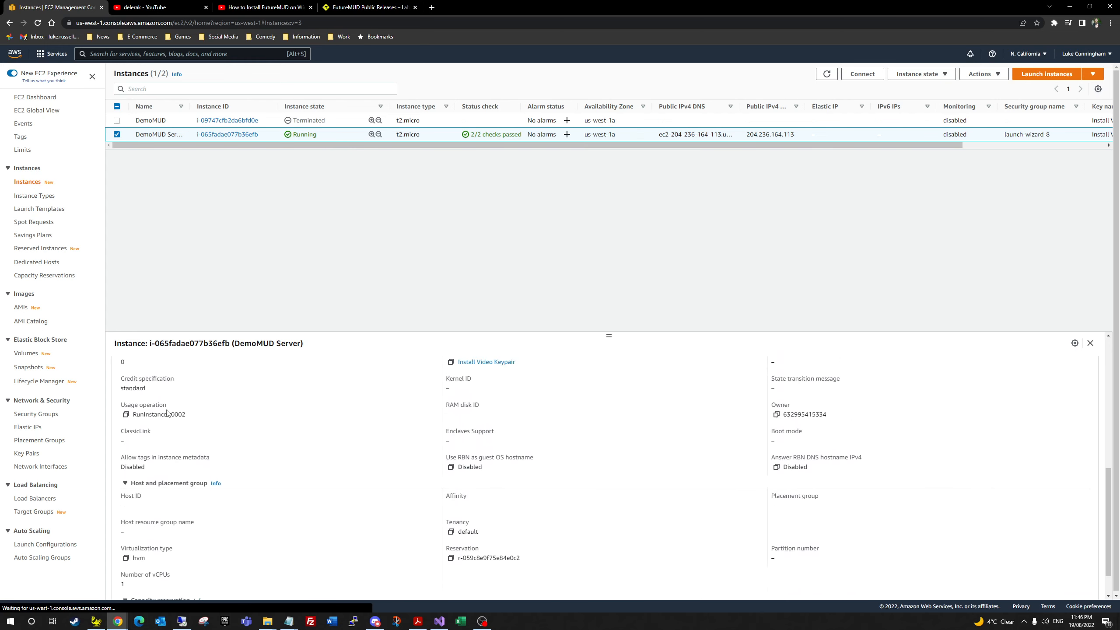
left_click(171, 365)
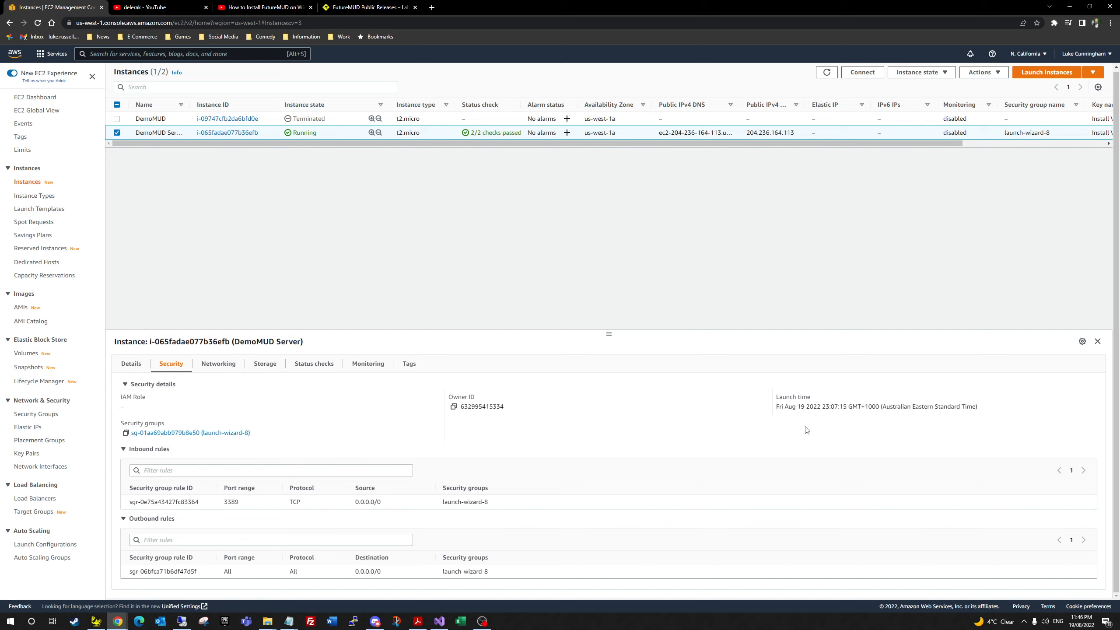
Step: Look at the instance's Change security groups form, then cancel without changes
left_click(1082, 342)
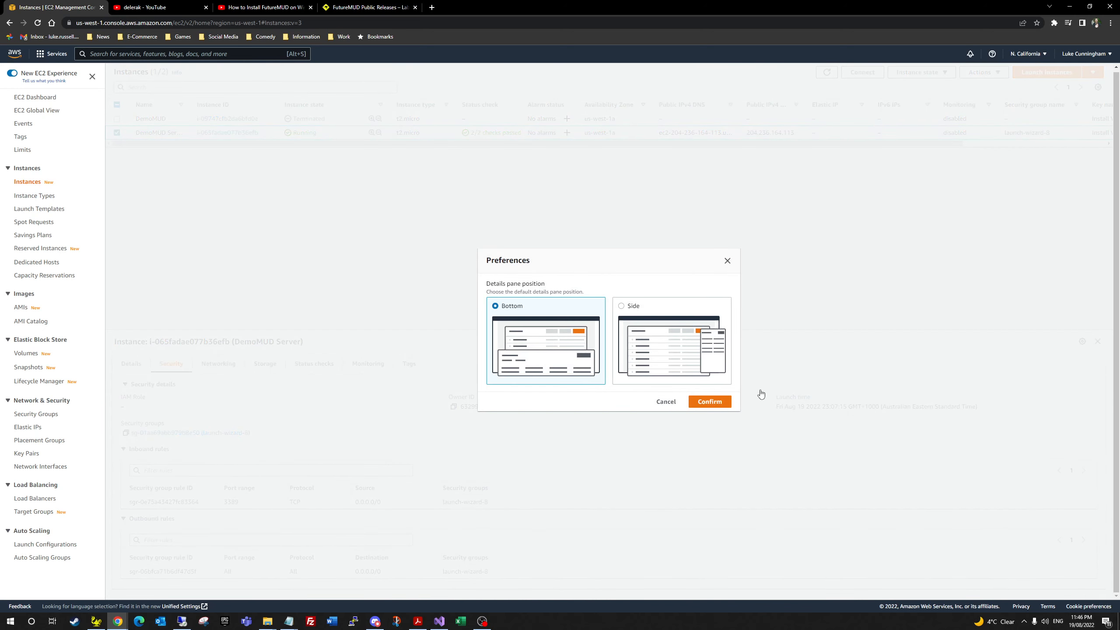
left_click(727, 261)
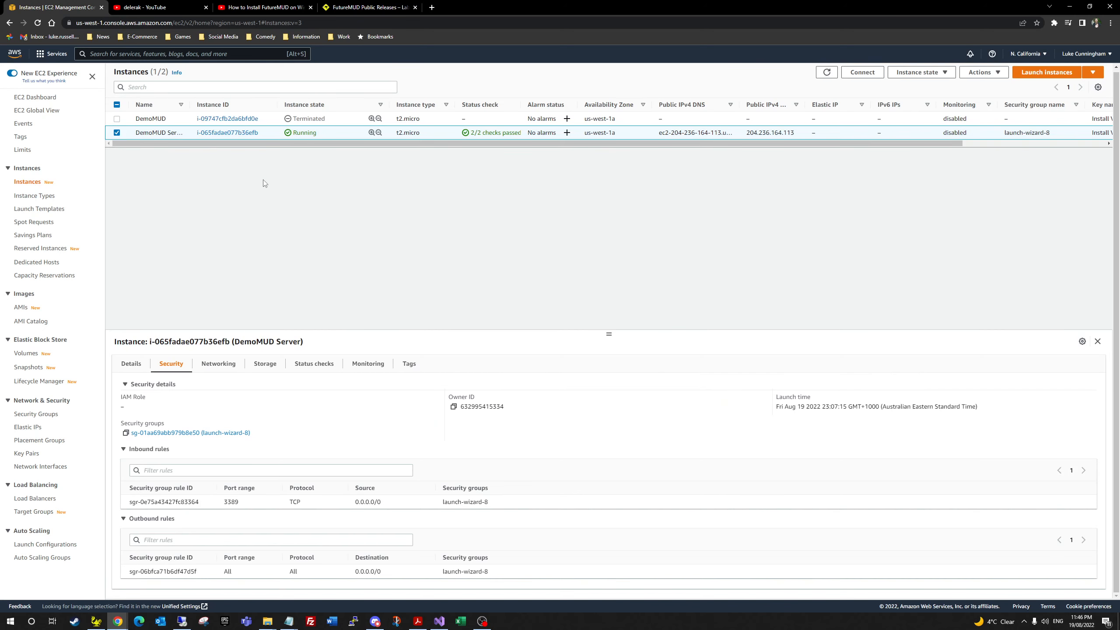
right_click(227, 134)
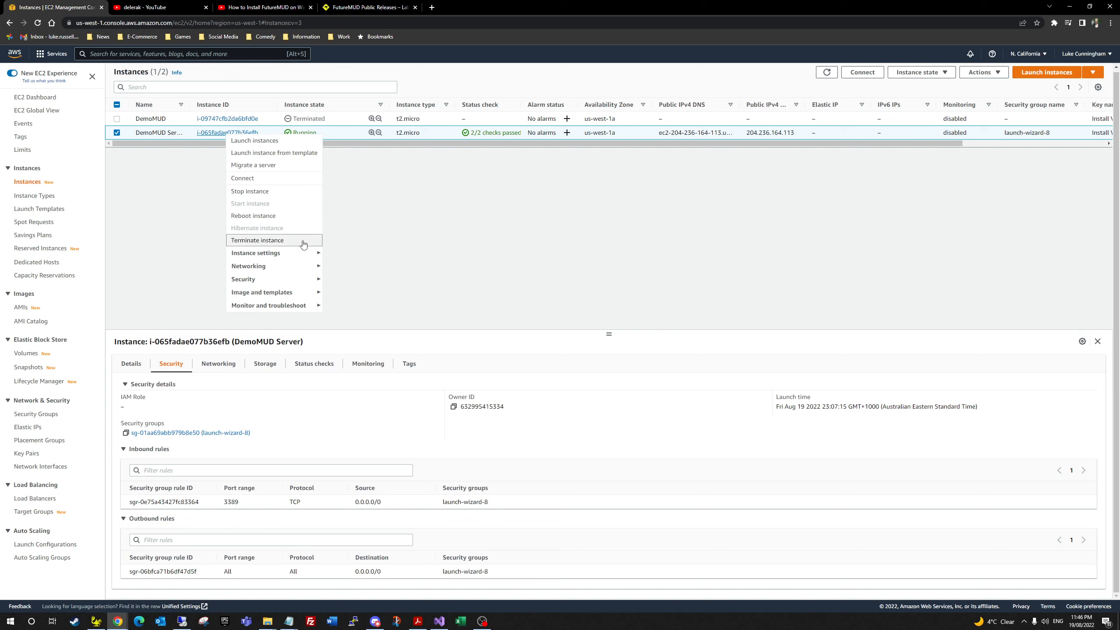
mouse_move(298, 281)
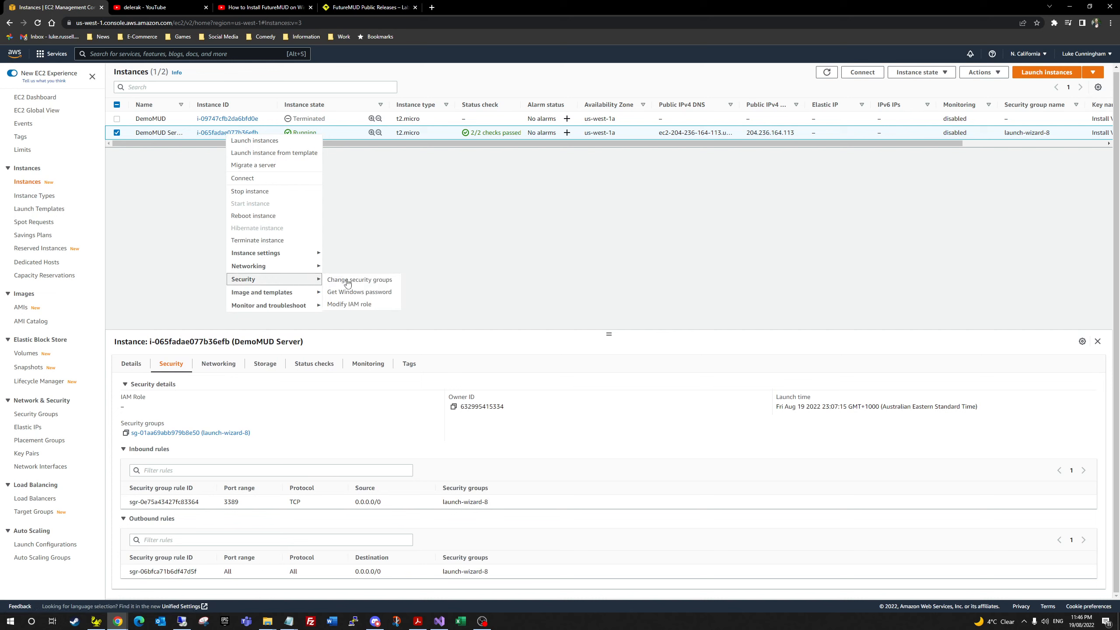
left_click(382, 283)
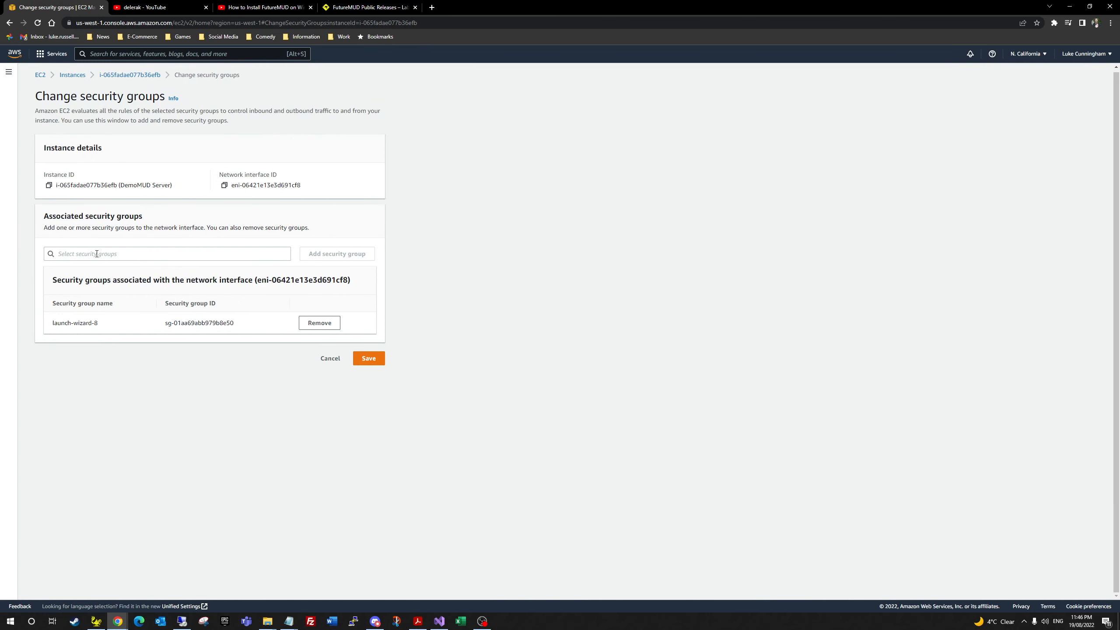
triple_click(81, 326)
left_click(177, 326)
left_click(328, 360)
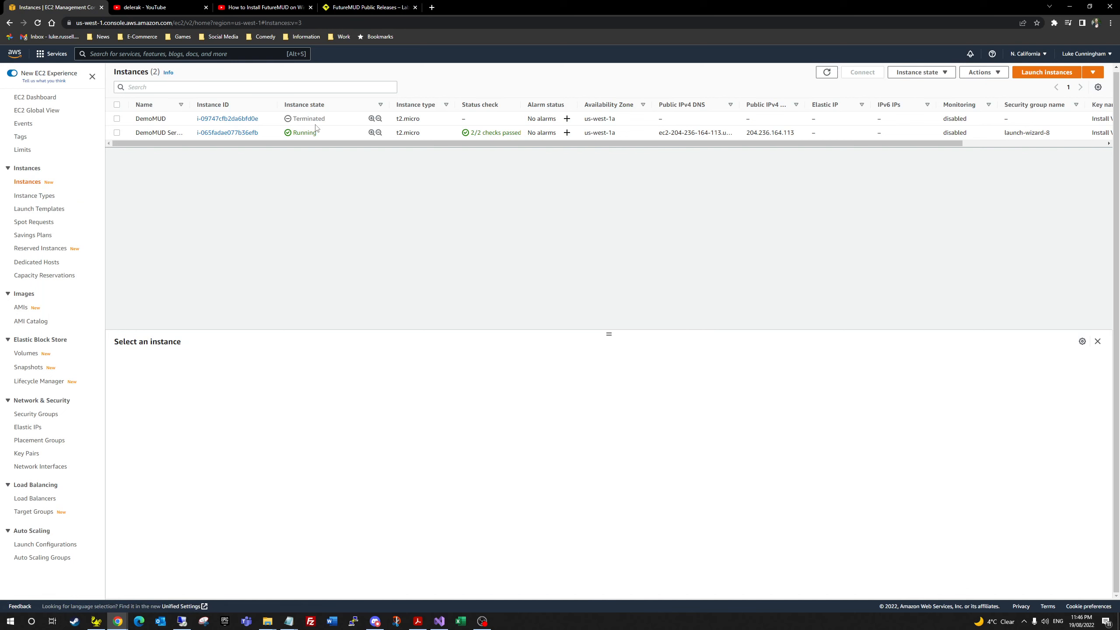
Step: Reselect DemoMUD Server and open its launch-wizard-8 security group from the Security details
left_click(425, 135)
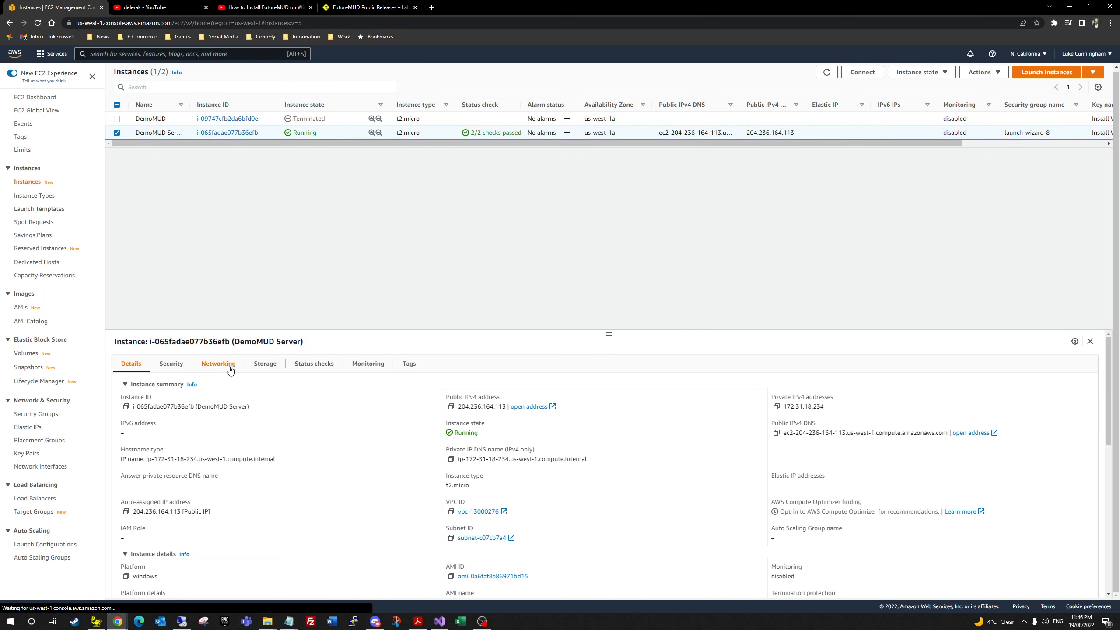
left_click(172, 365)
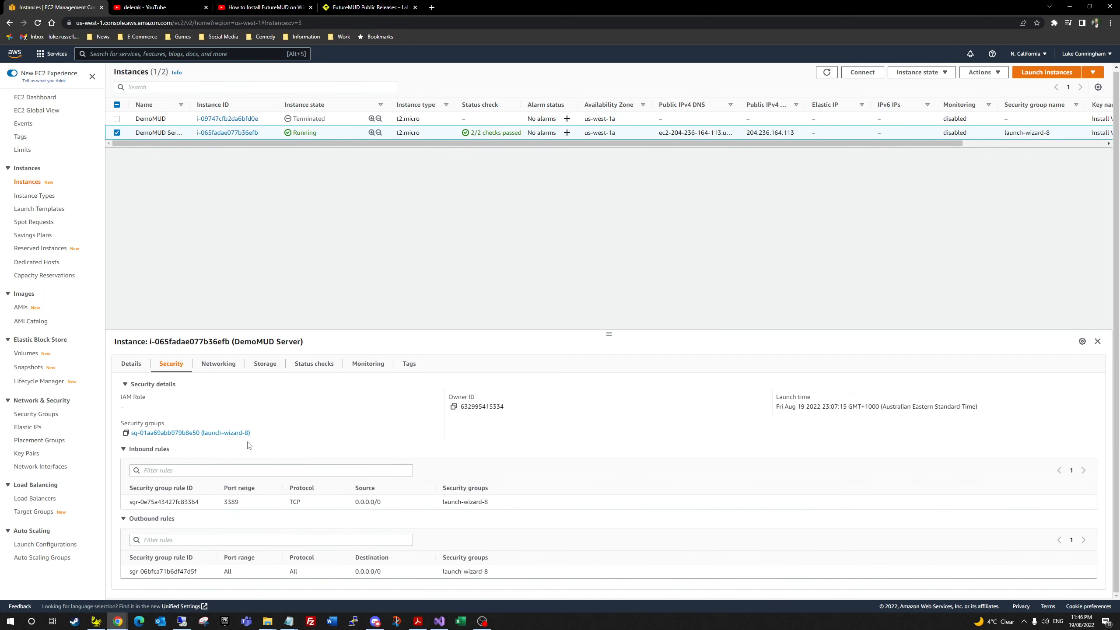
left_click(152, 434)
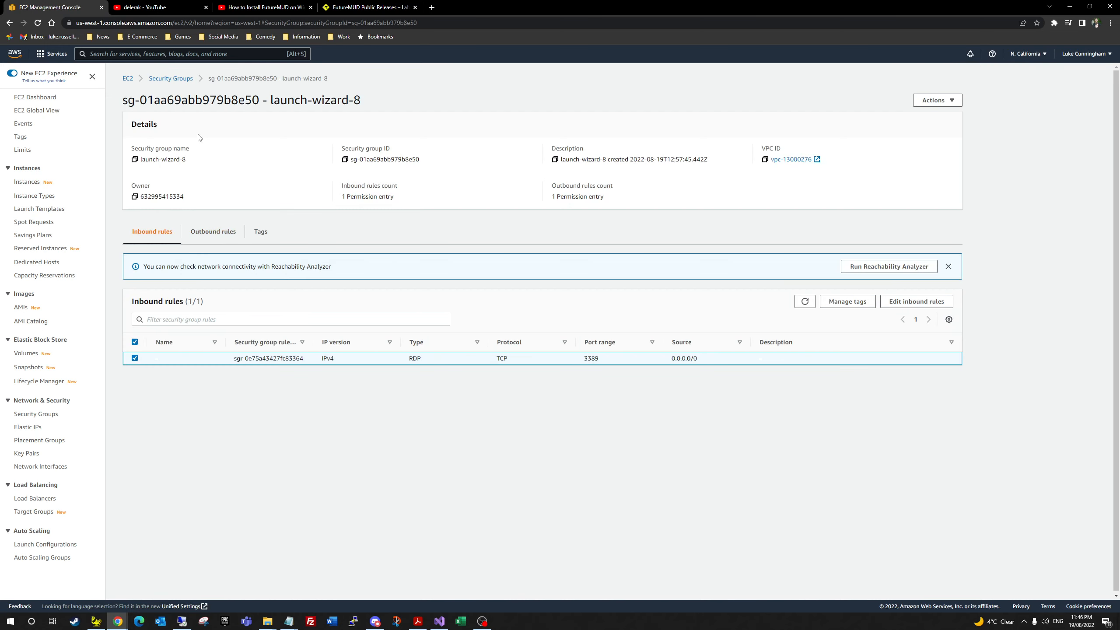
Step: Add and save a Custom TCP inbound rule for port 4000 from Anywhere-IPv4 (0.0.0.0/0)
left_click(906, 303)
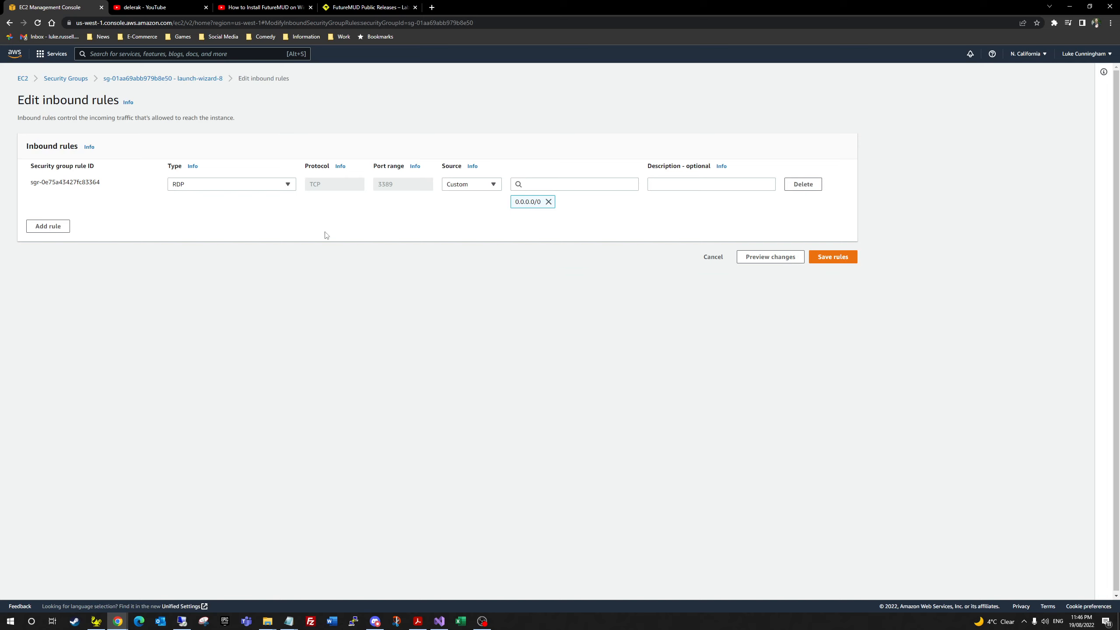
left_click(48, 226)
left_click(220, 220)
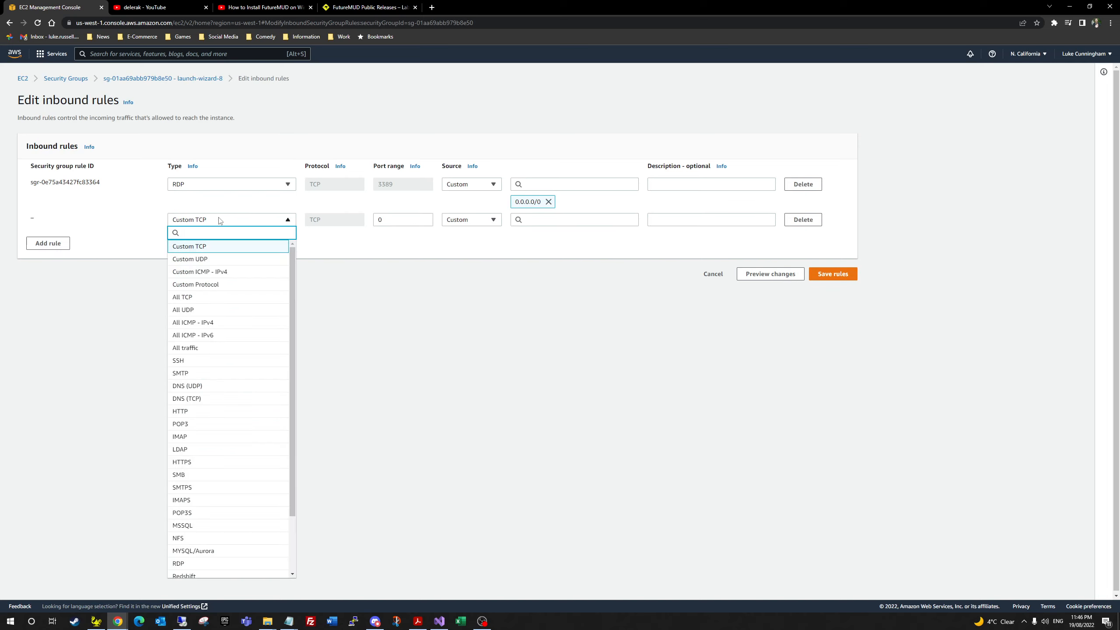
left_click(220, 220)
double_click(410, 219)
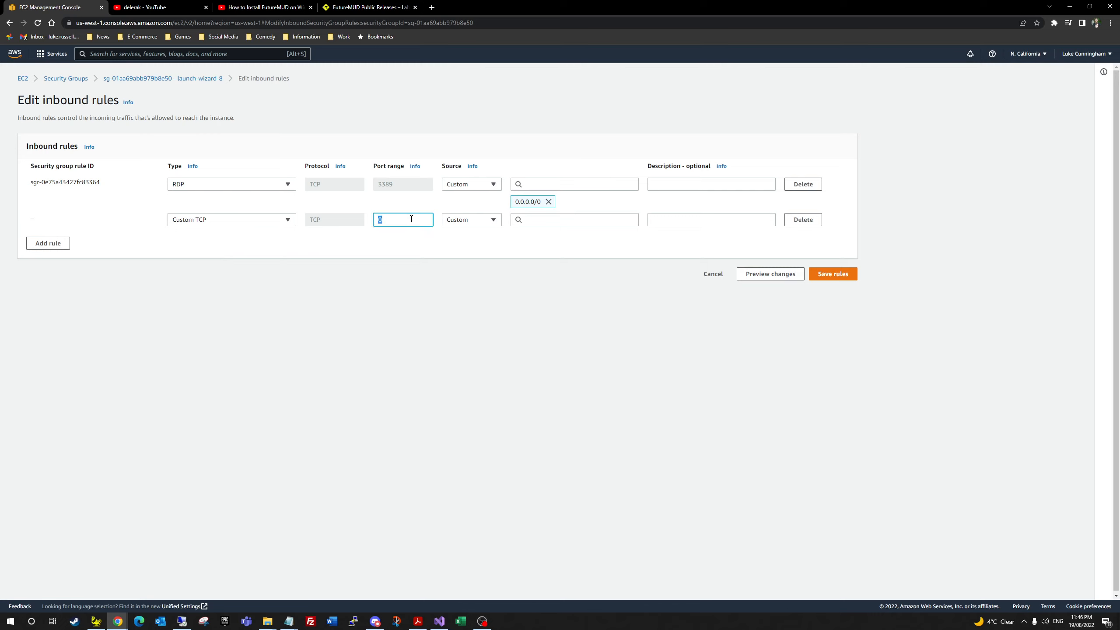
type("4000")
left_click(480, 221)
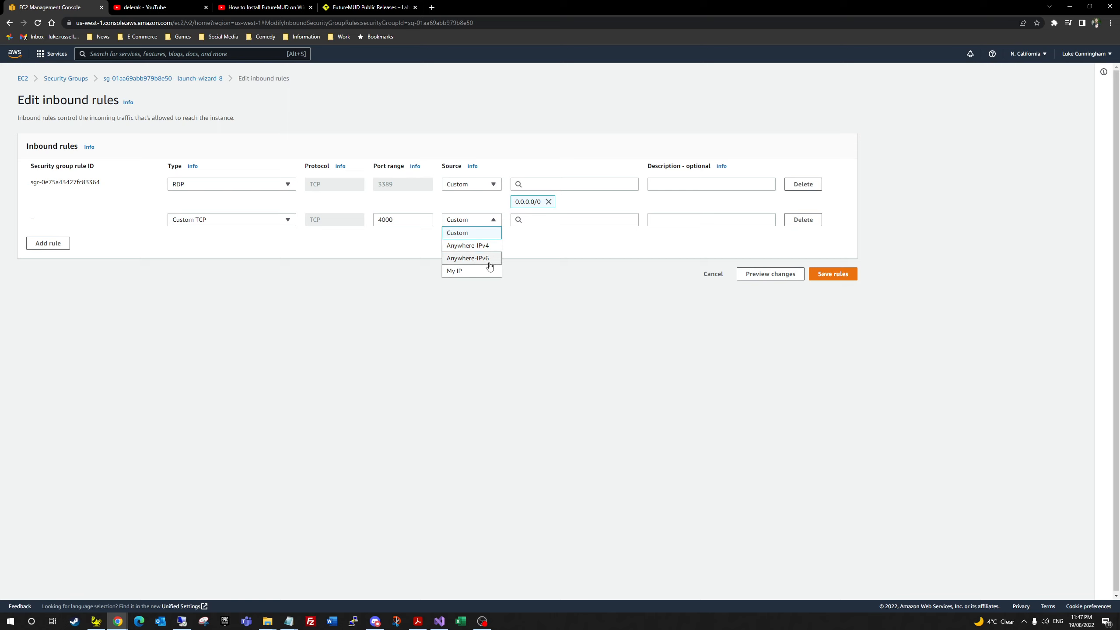
left_click(483, 246)
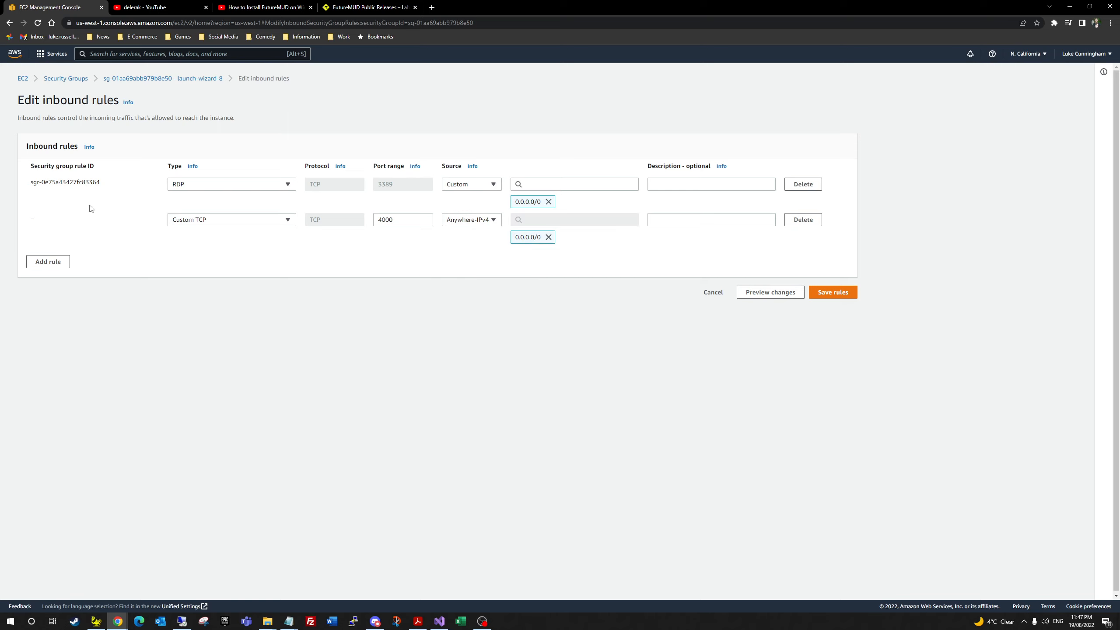
left_click(847, 295)
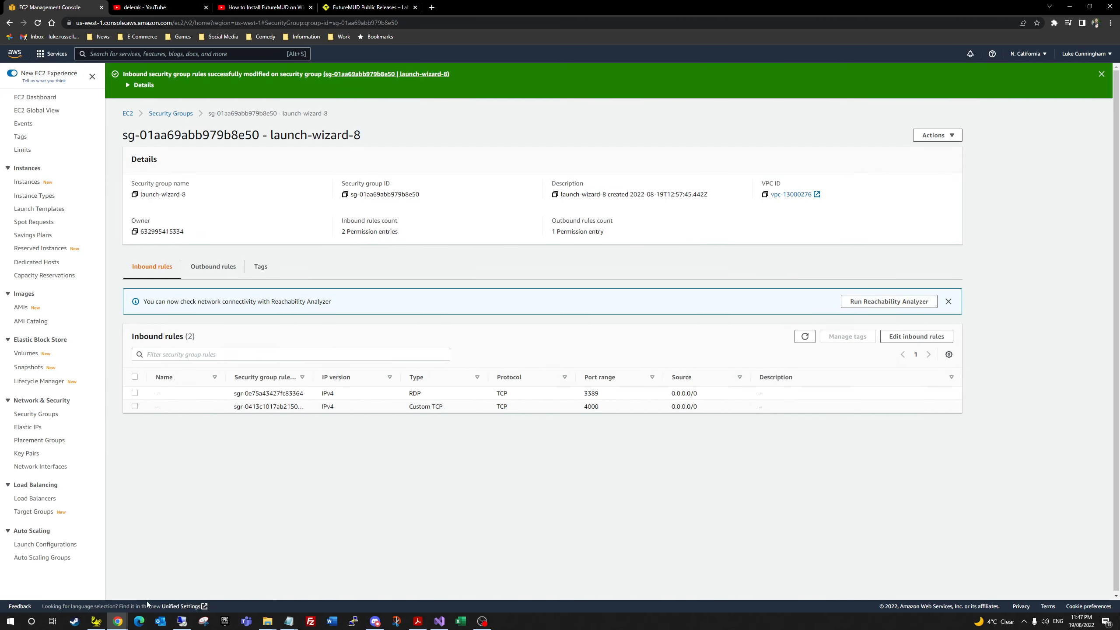
Step: Connect MUSHclient to the Demo world
left_click(96, 621)
left_click(72, 14)
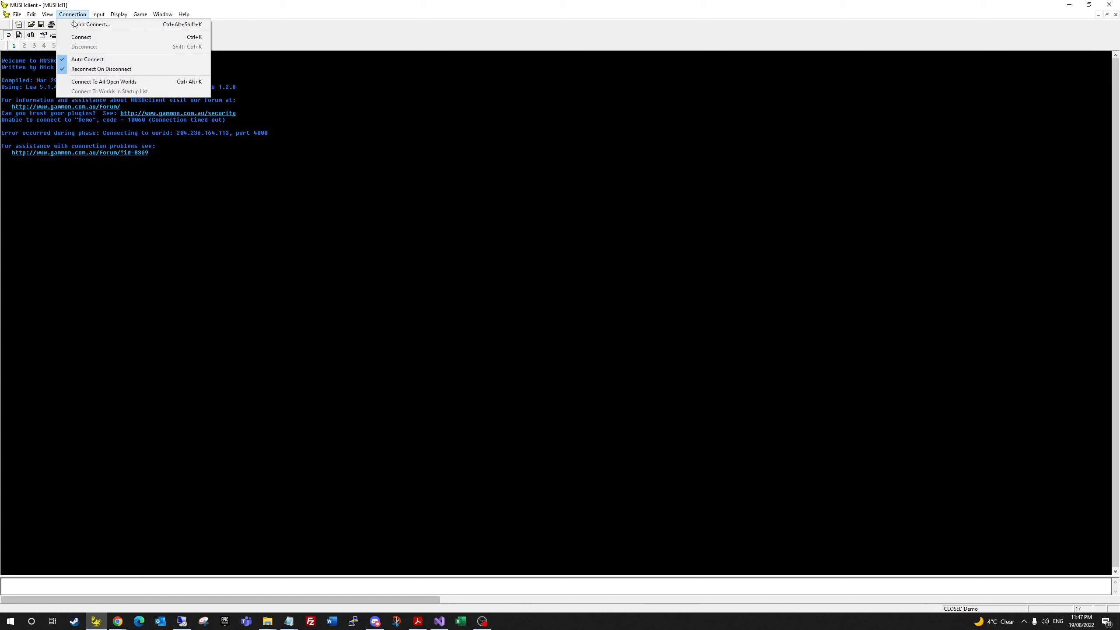
left_click(93, 35)
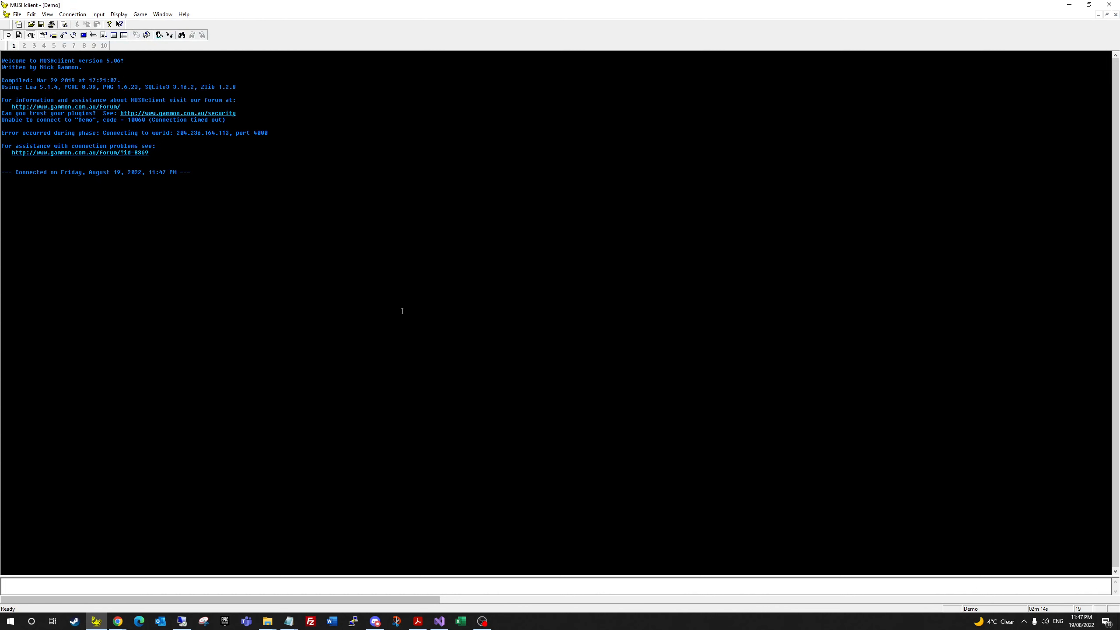